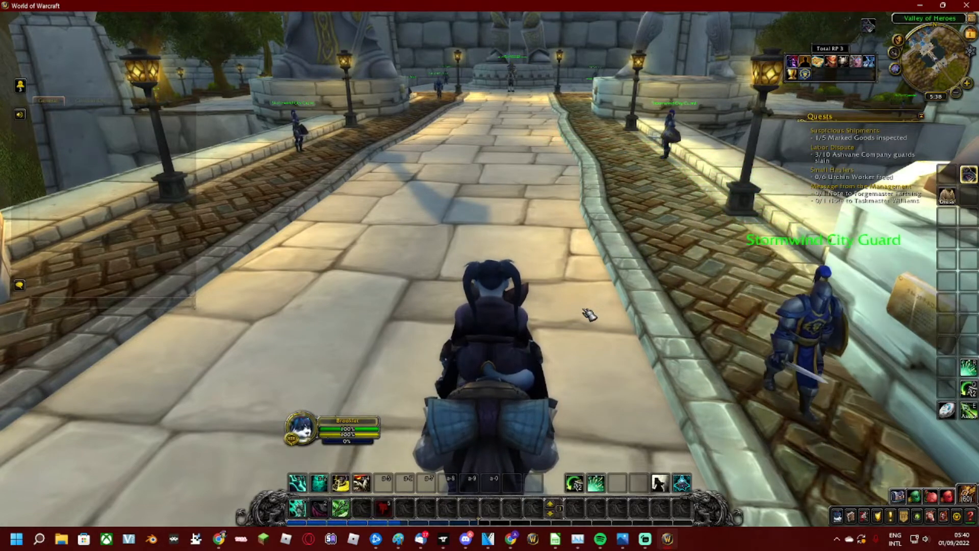
- Create a new item in the Total RP 3 database from the Expert item template and maximize the item editor
key("w")
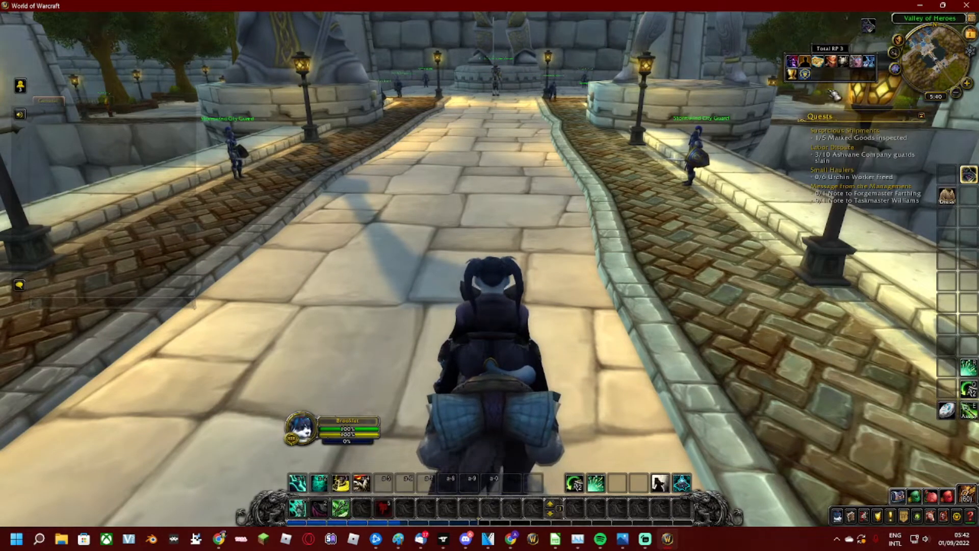
left_click(844, 61)
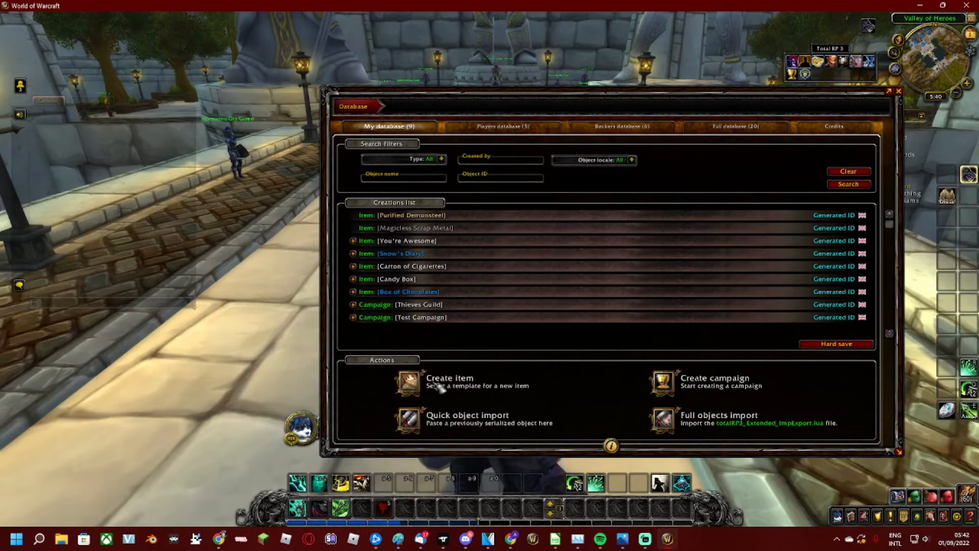
left_click(412, 385)
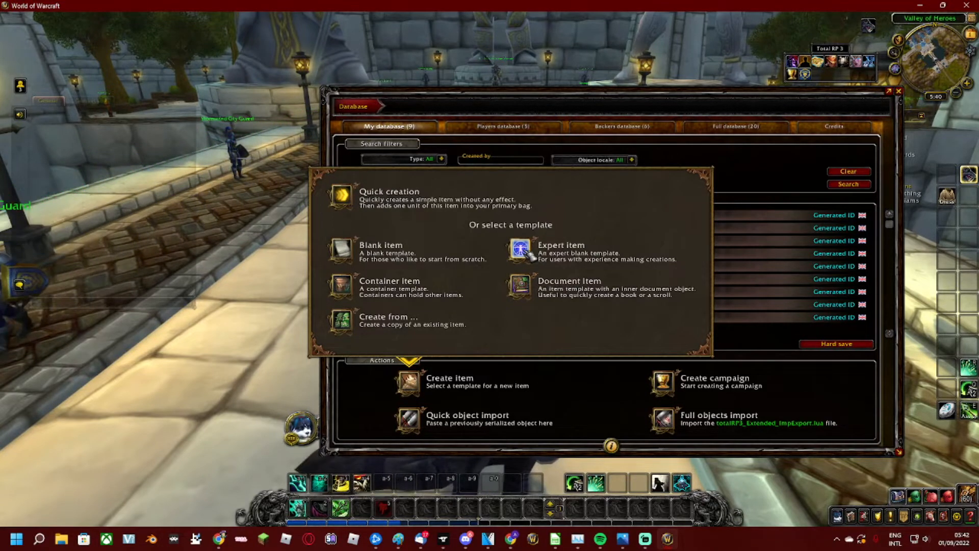
left_click(525, 251)
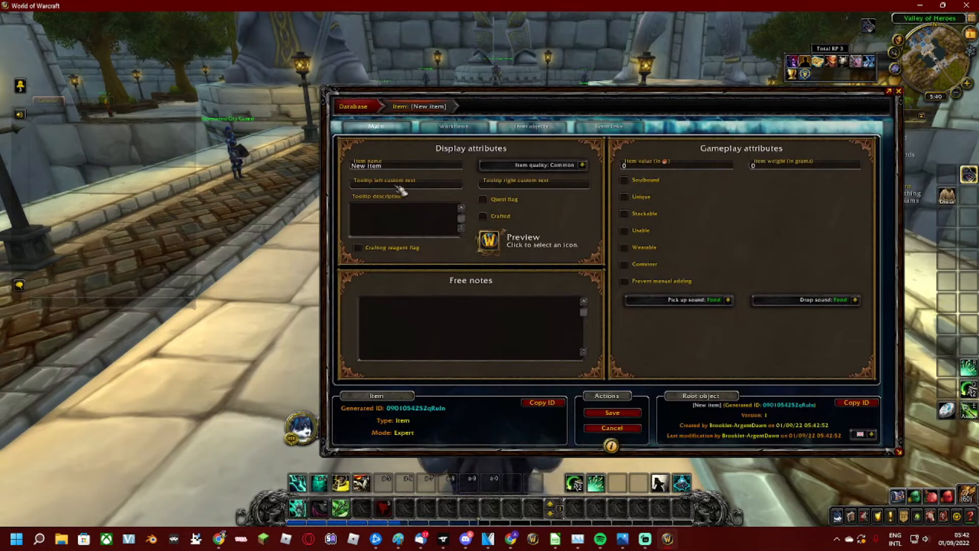
left_click(395, 167)
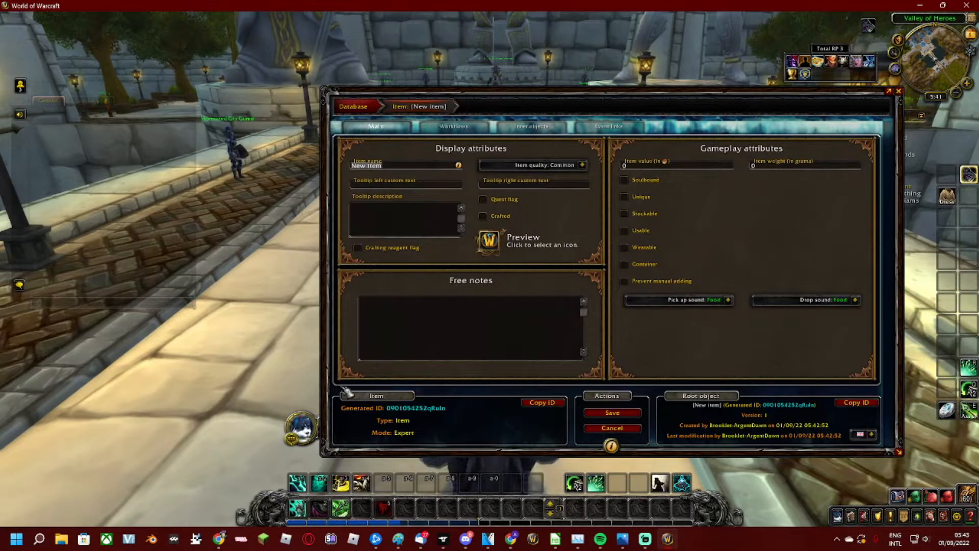
left_click(888, 93)
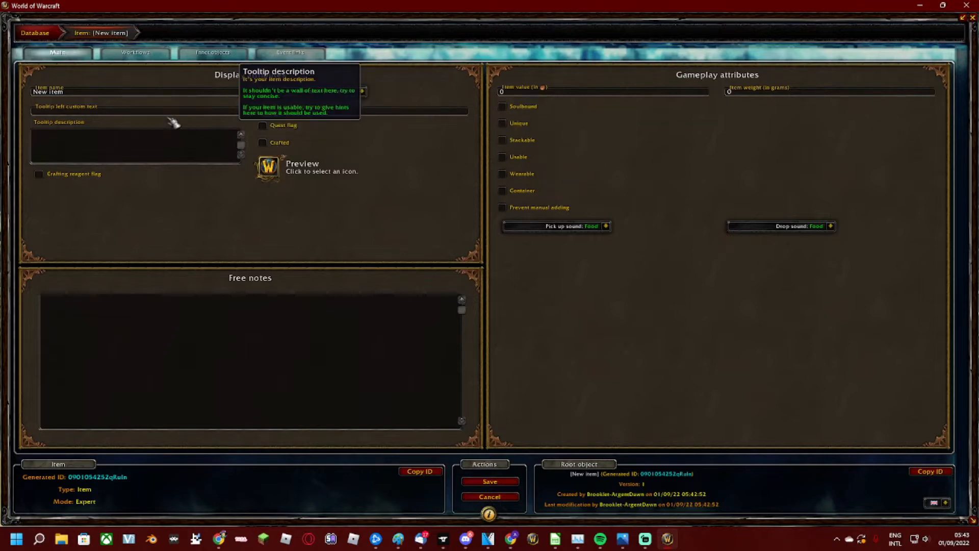
- Name the item "Love Potion" and set its left custom tooltip text to "Consumable"
left_click(92, 94)
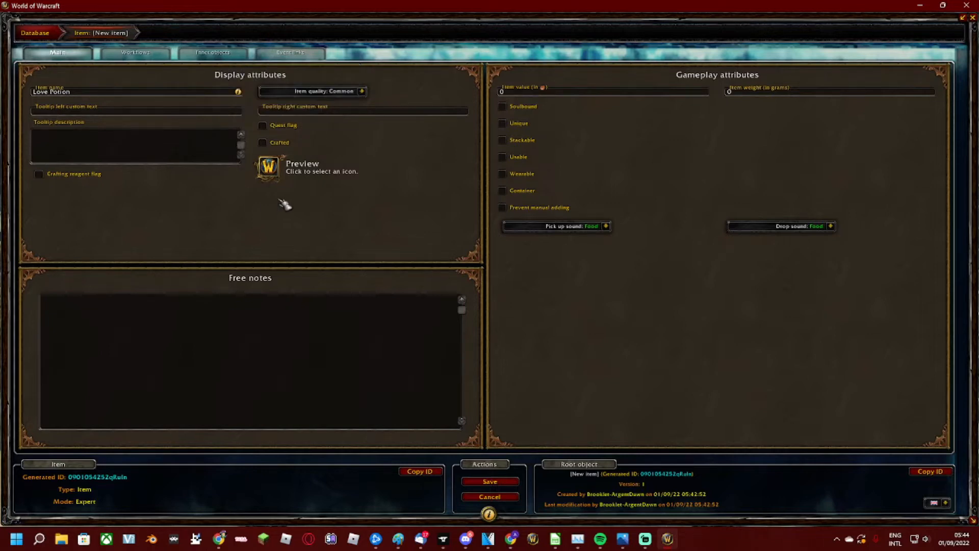
left_click(278, 175)
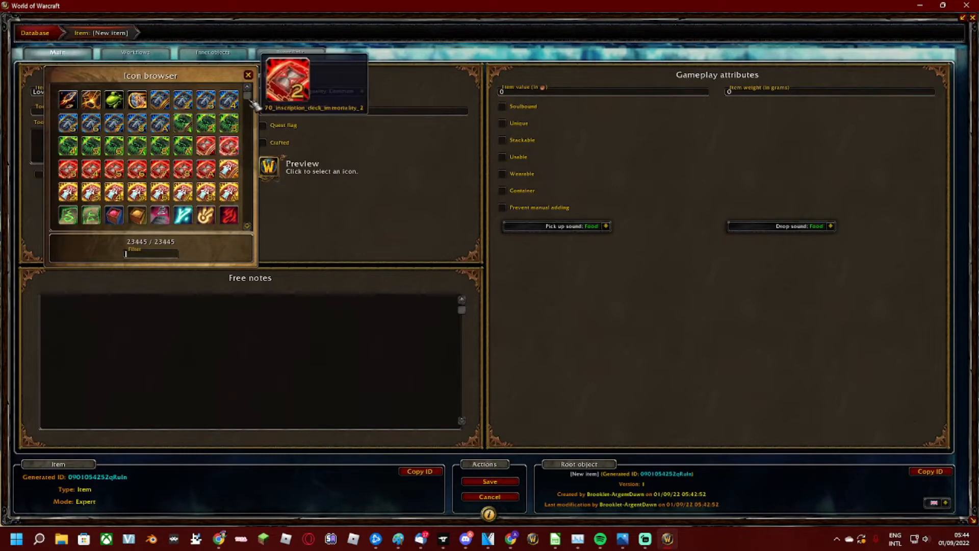
left_click(248, 75)
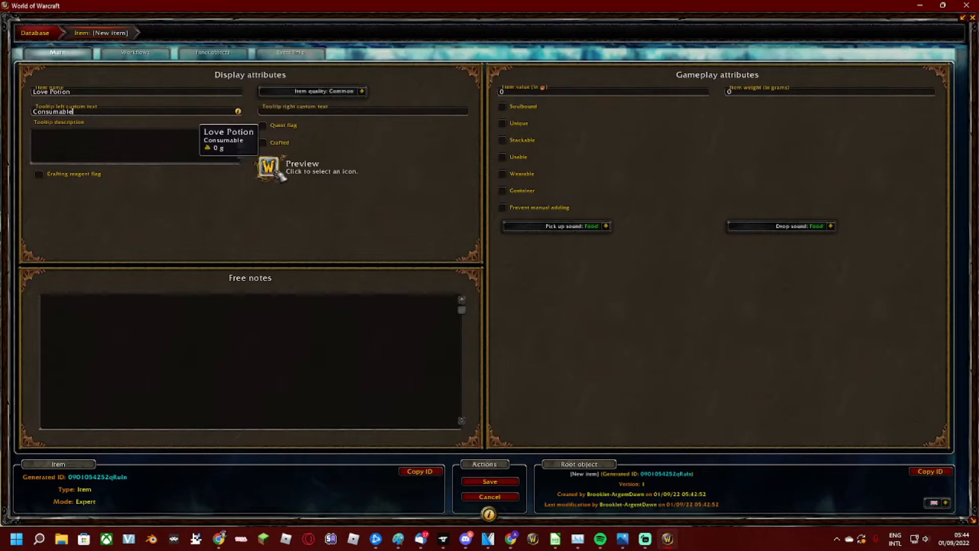
- Filter the item icons by "potion", choose the pink-purple potion icon, and set the item quality to Rare
left_click(271, 173)
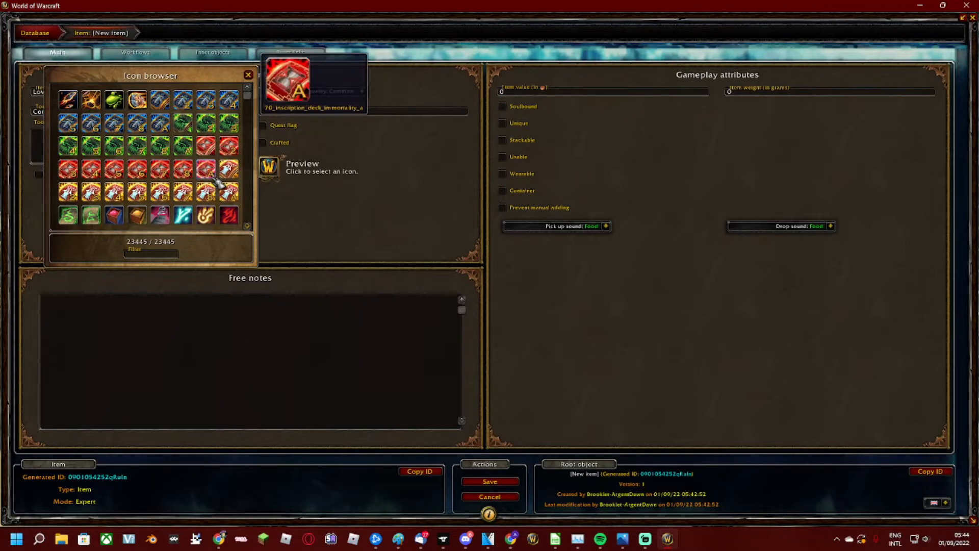
type("potion")
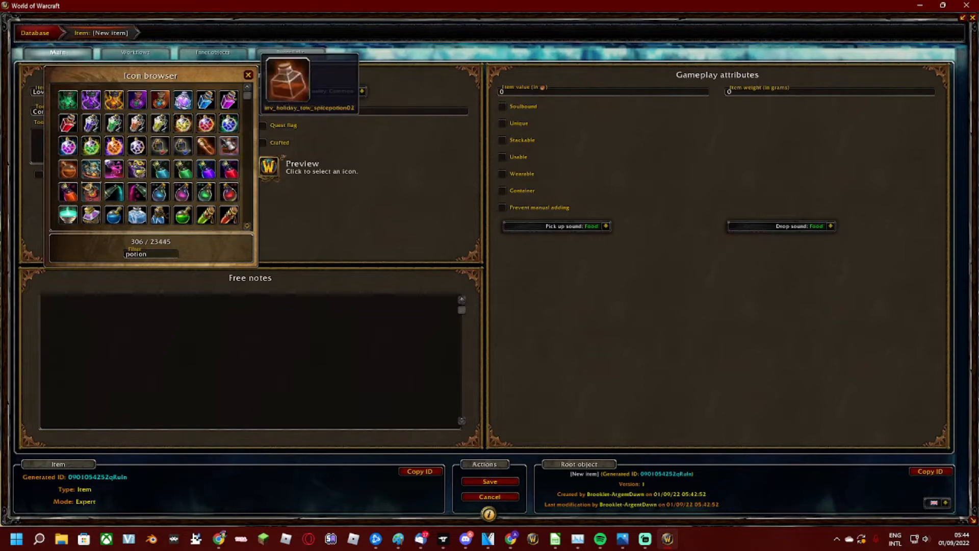
left_click(229, 100)
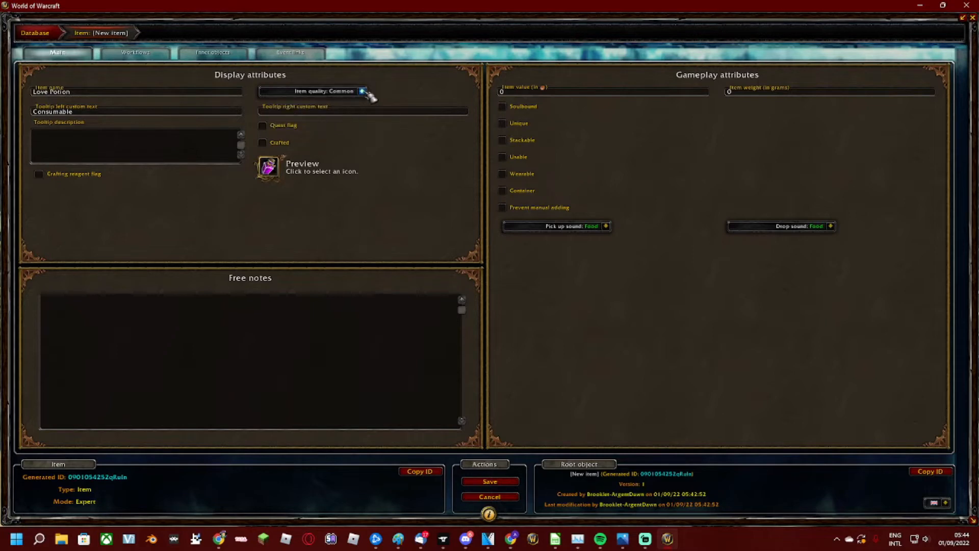
left_click(362, 92)
left_click(322, 134)
- Make the non-unique item usable, with value 100 and usage text "Use on target to make them fall in love with you."
left_click(503, 158)
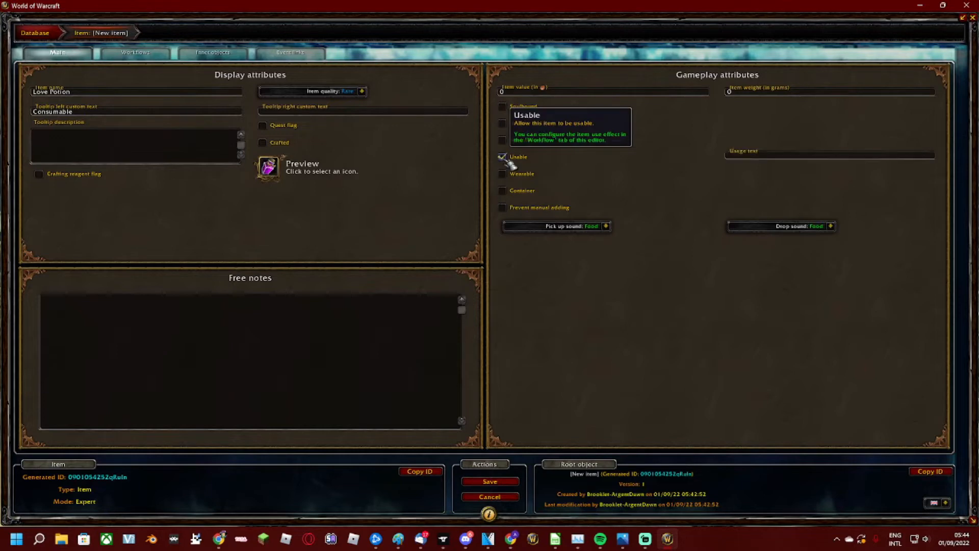
left_click(505, 125)
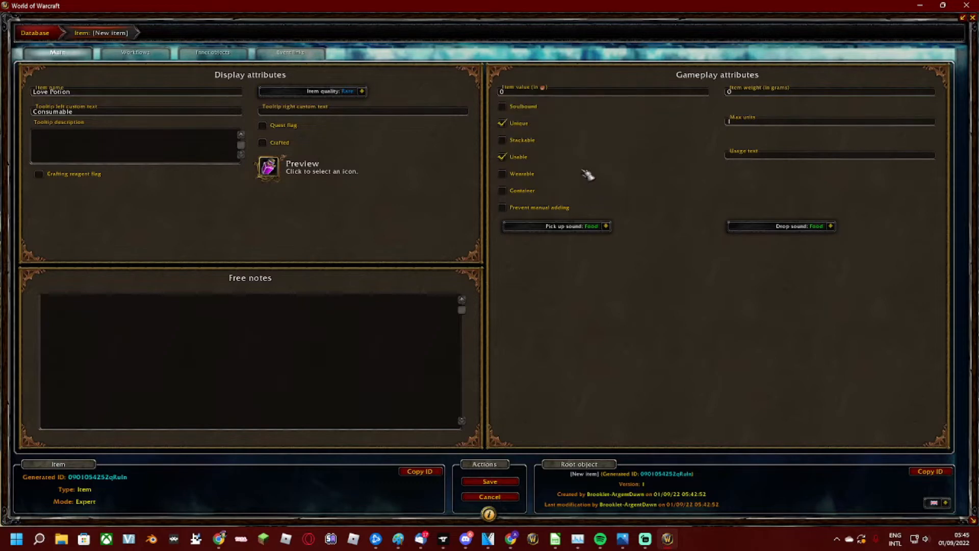
left_click(504, 124)
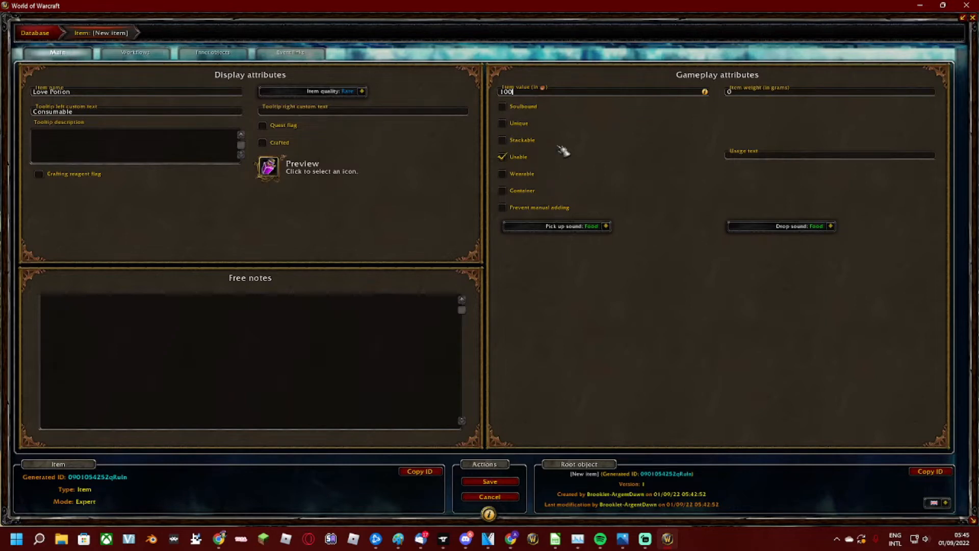
left_click(755, 156)
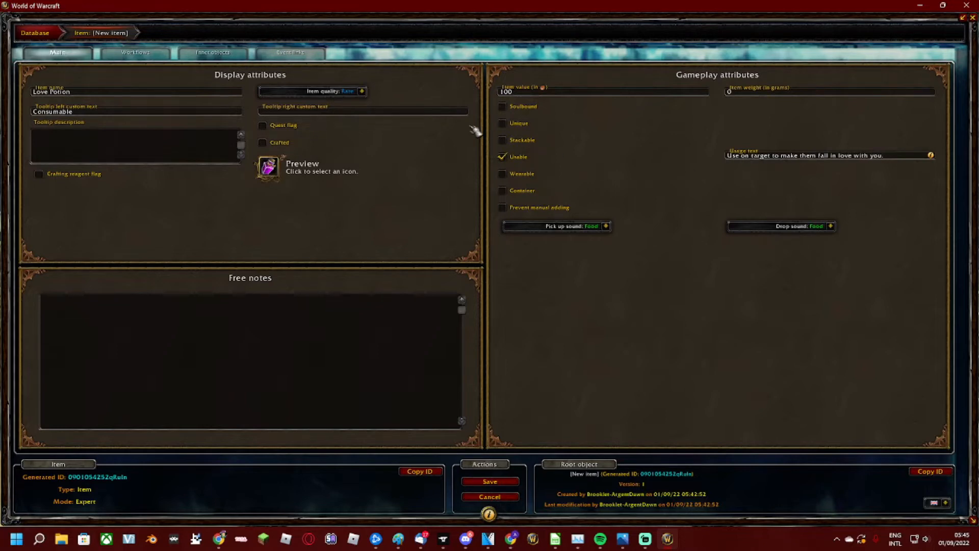
- Rename the item "Charisma Potion" and change its usage text to "Use on target to make them like you a bit more"
left_click(145, 56)
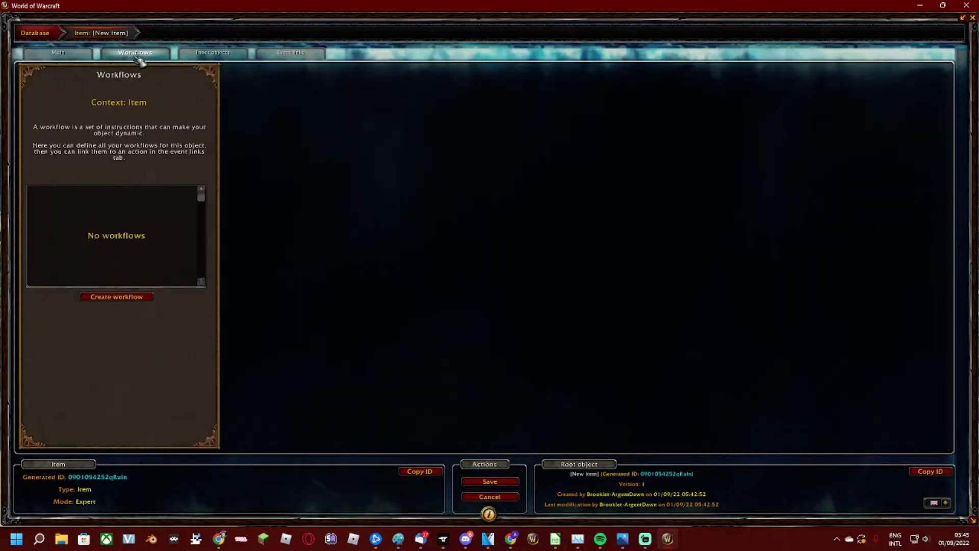
left_click(70, 55)
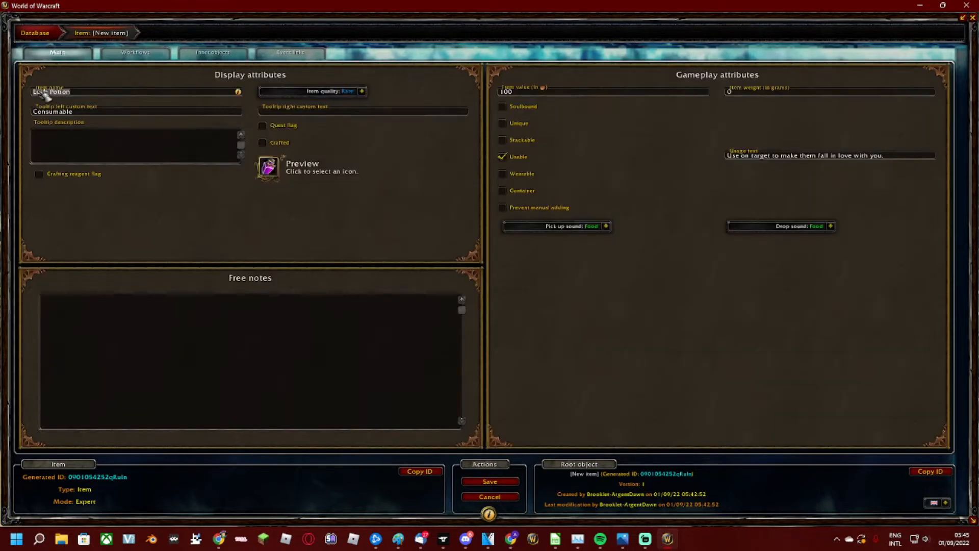
left_click_drag(50, 92, 25, 97)
type("Charisma")
left_click(829, 159)
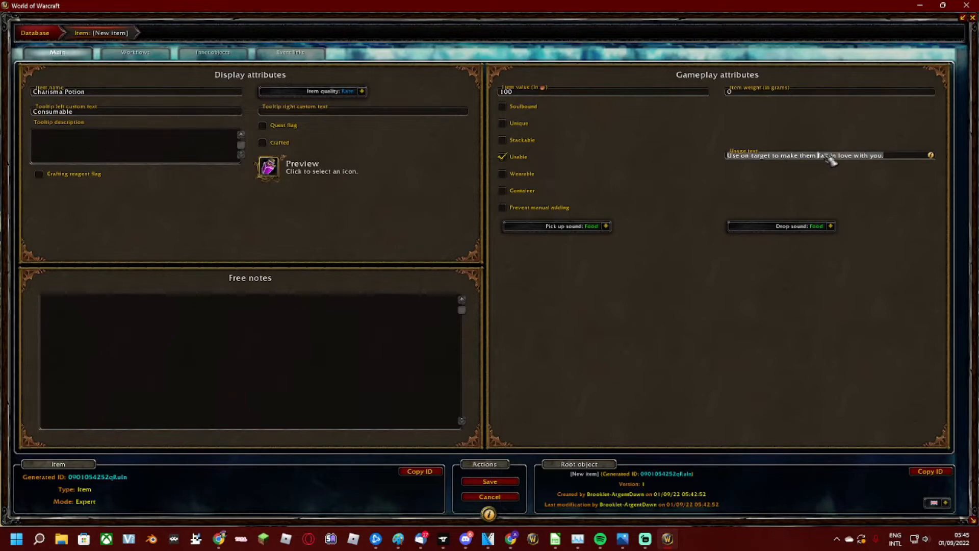
left_click_drag(902, 159, 820, 163)
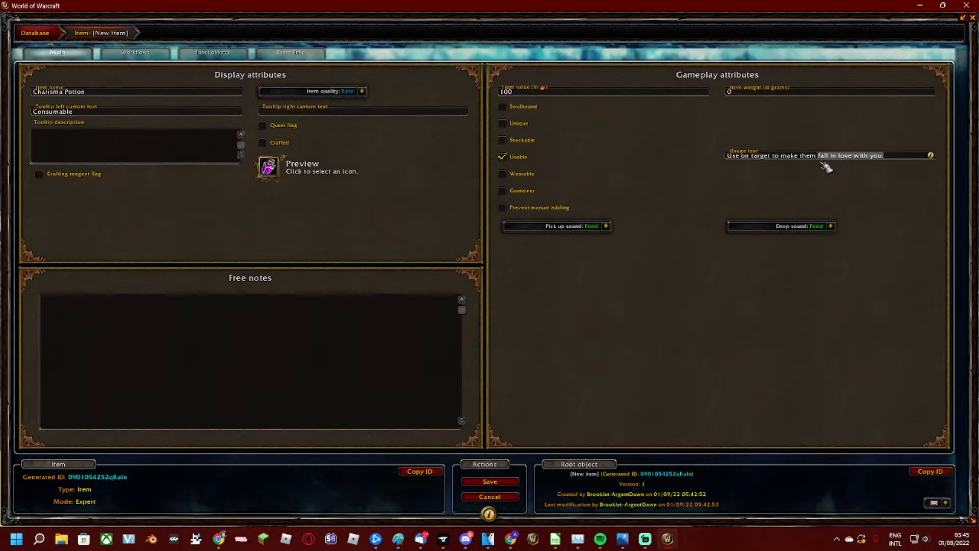
type("lik")
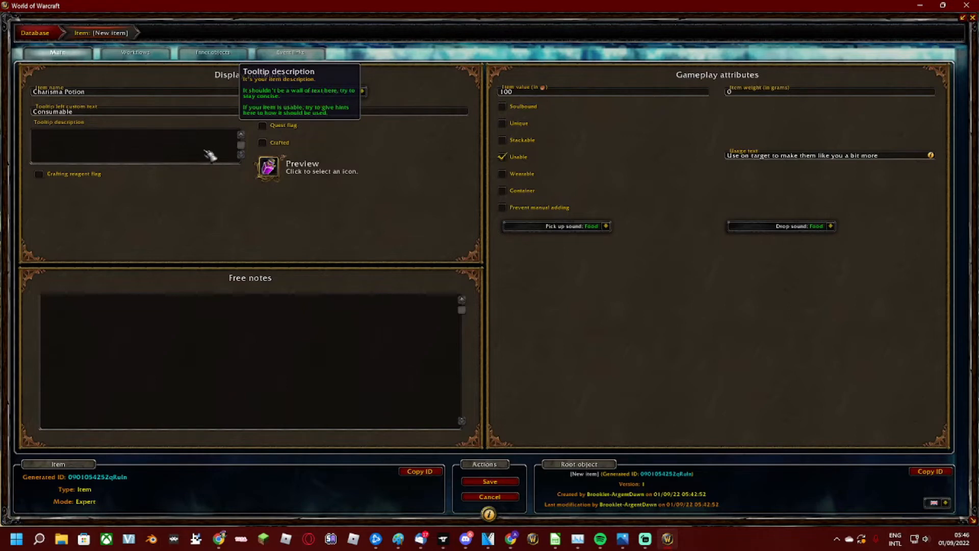
- Create a workflow for the item with the ID "onUse"
left_click(145, 54)
left_click(116, 297)
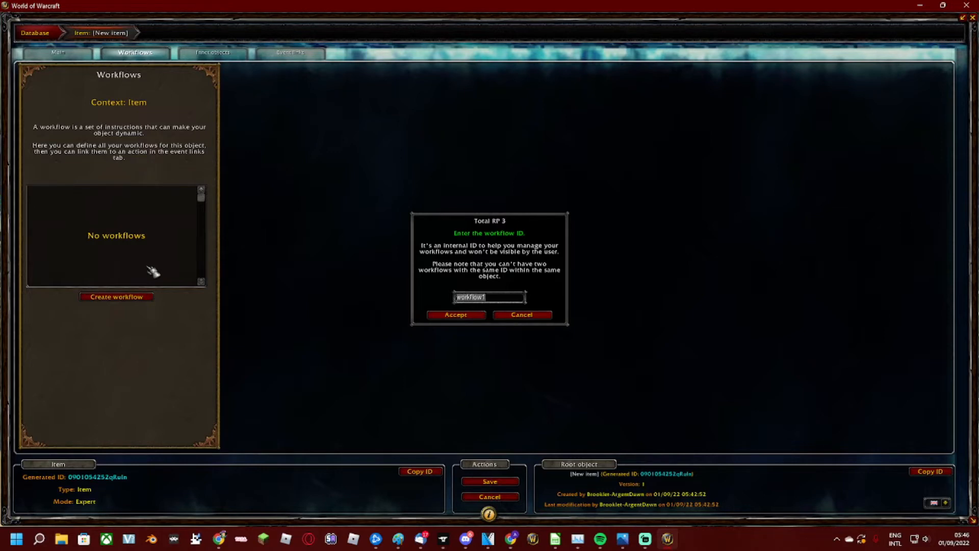
type("onUse")
left_click(452, 314)
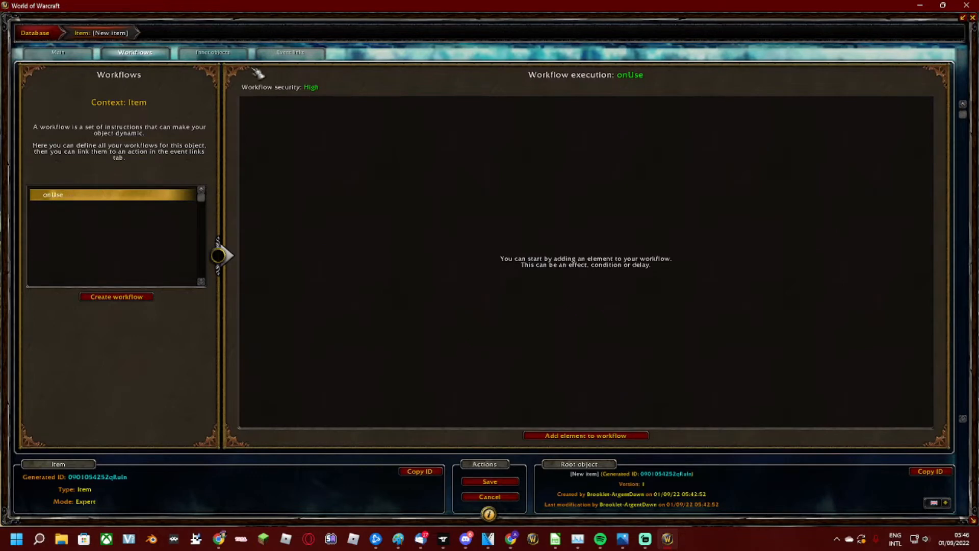
- Link the item's On use event to the onUse workflow
left_click(288, 55)
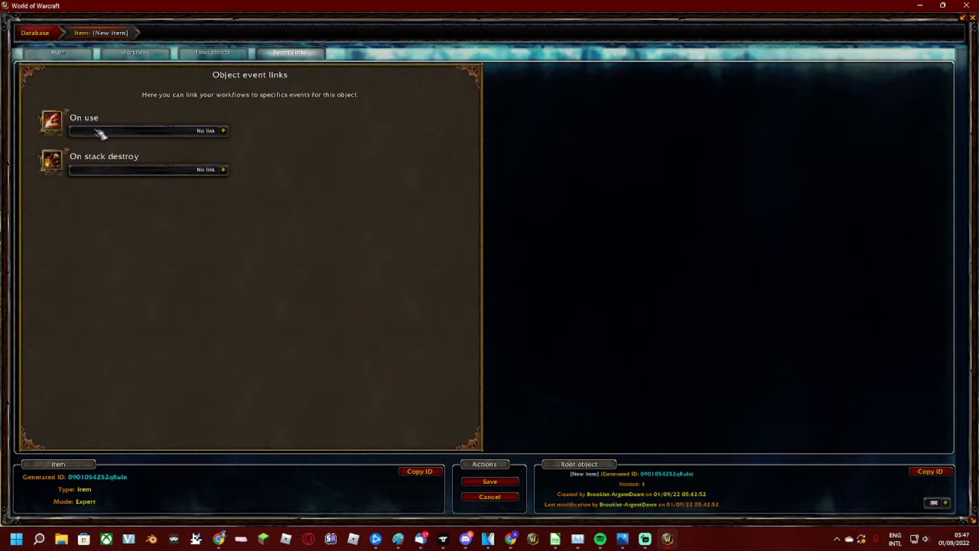
left_click(223, 131)
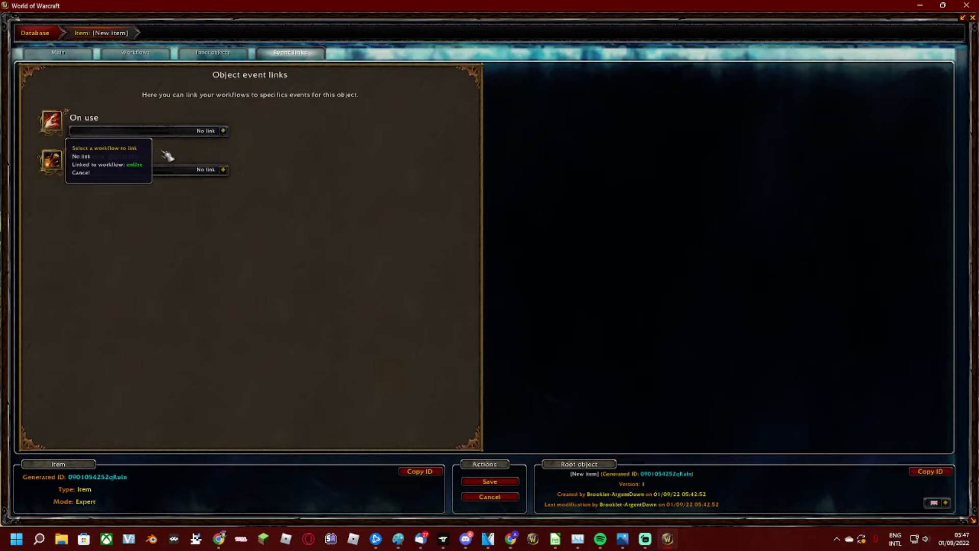
left_click(138, 165)
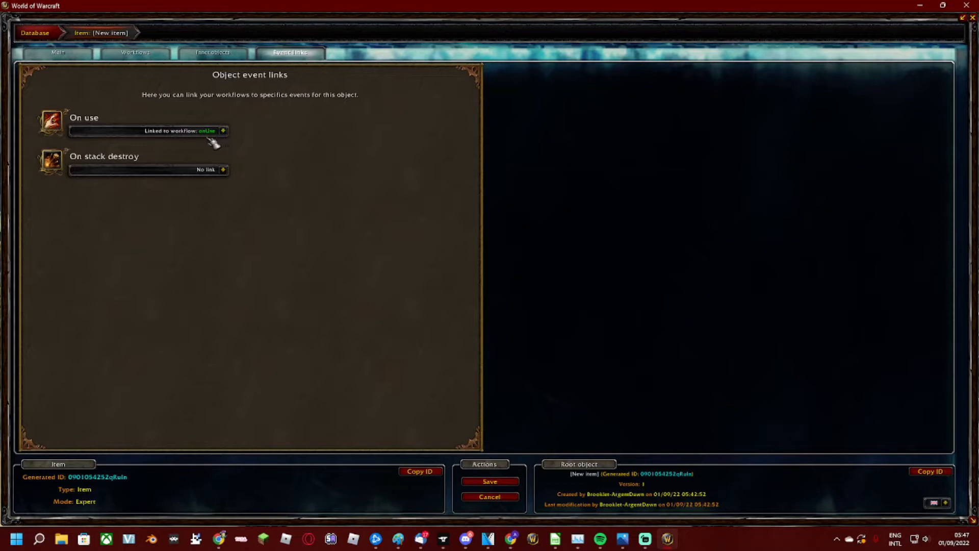
- Add a Delay element to the onUse workflow and set its delay type to Cast
left_click(149, 54)
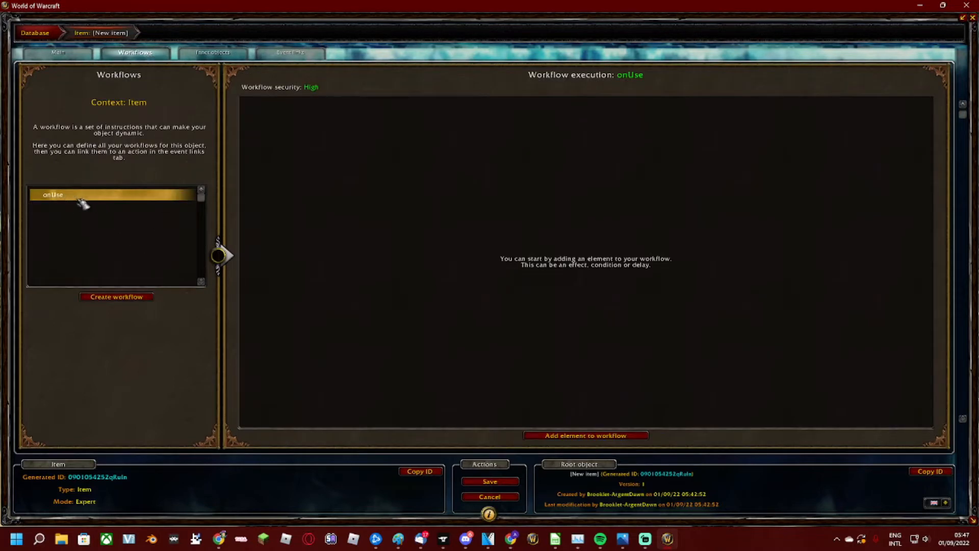
left_click(587, 437)
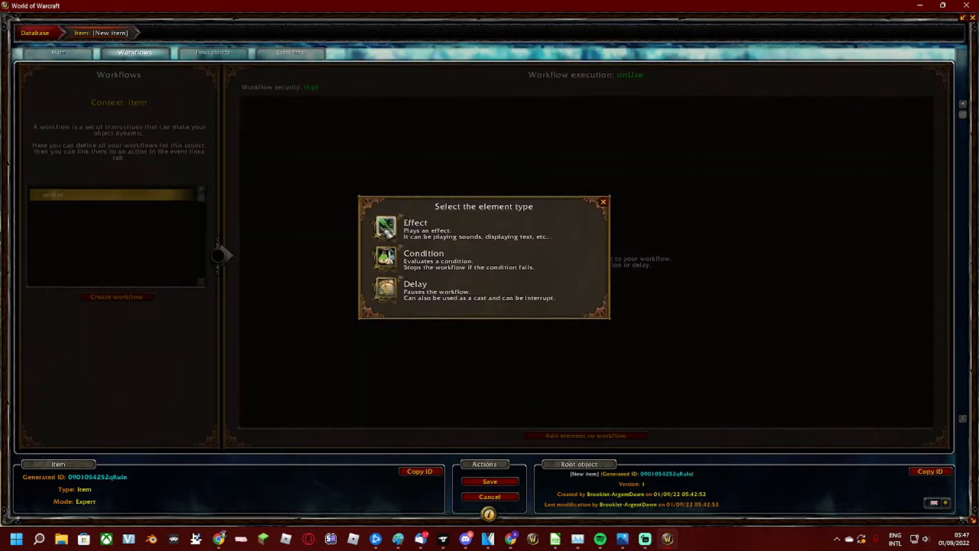
left_click(393, 291)
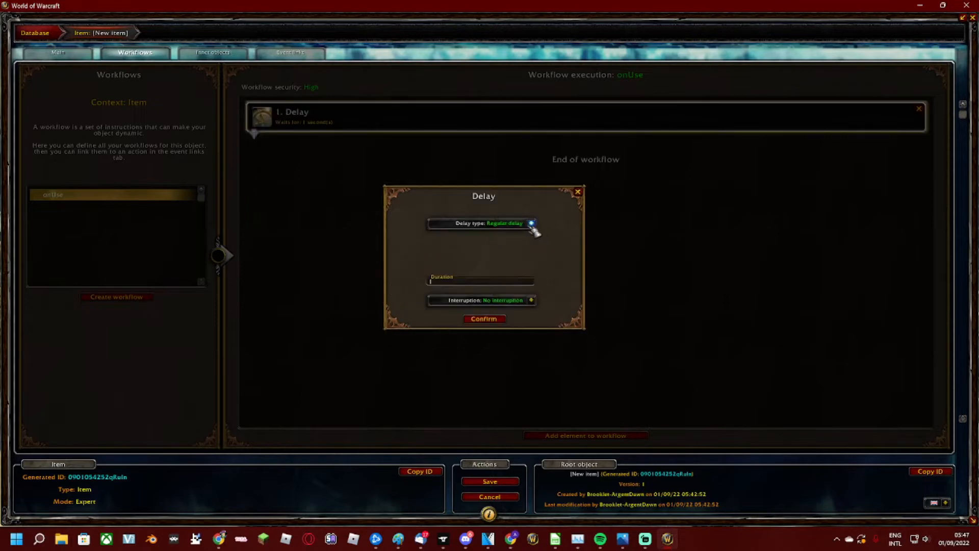
left_click(531, 224)
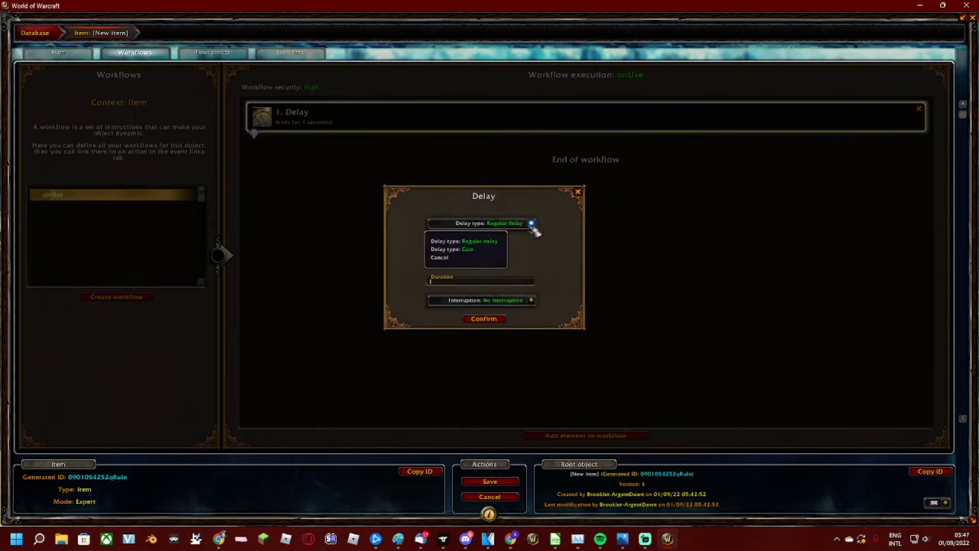
left_click(482, 253)
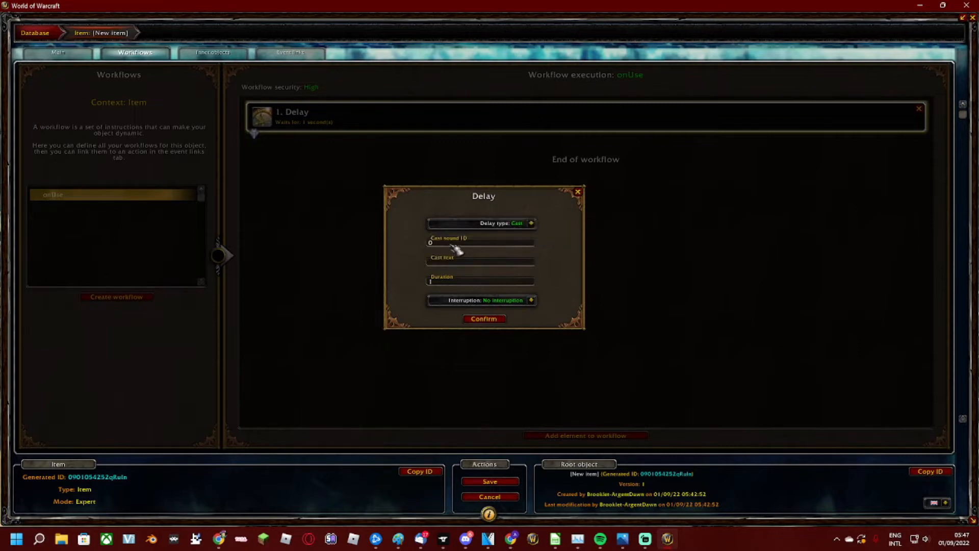
left_click(454, 246)
- Switch to the Wowhead sounds page in Chrome and search the sounds for "potion"
left_click(220, 538)
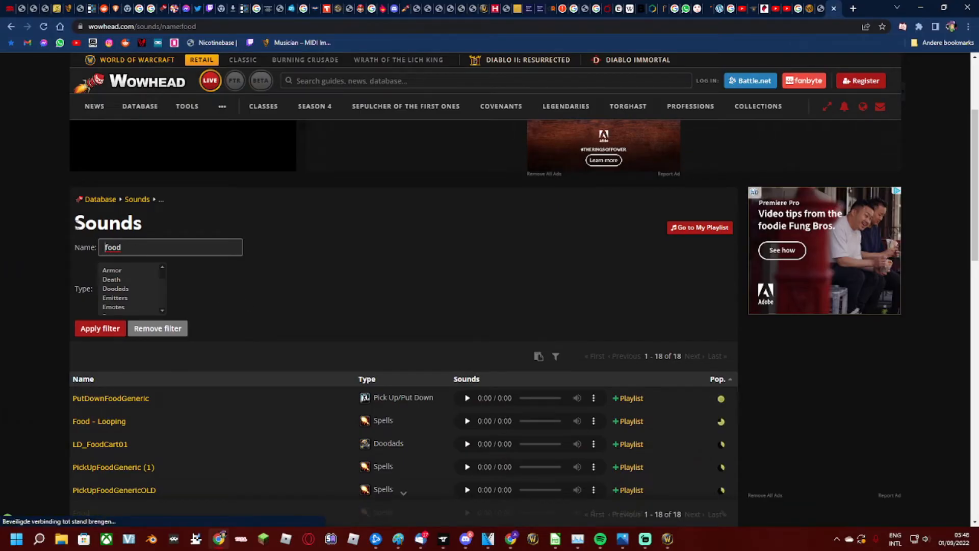
left_click_drag(76, 223, 143, 224)
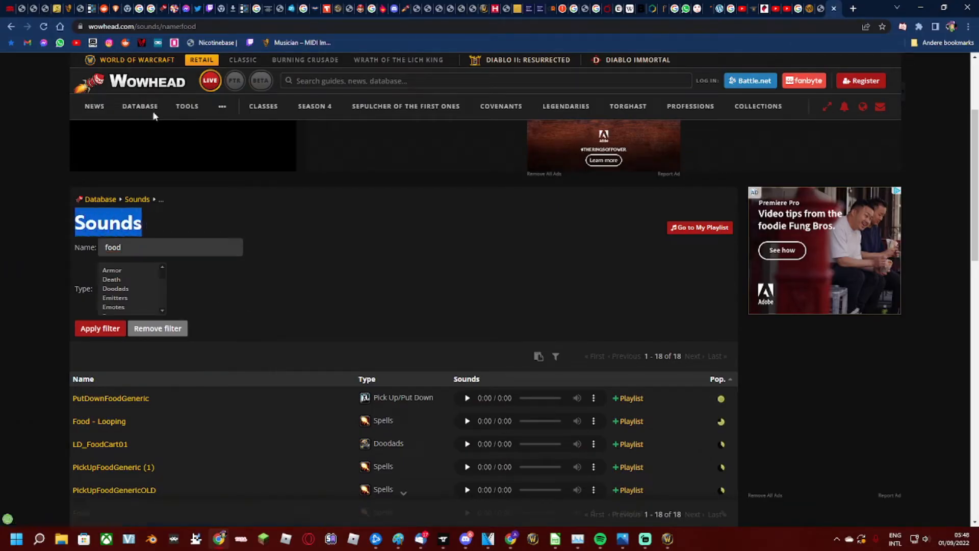
left_click(123, 247)
key("ctrl+a")
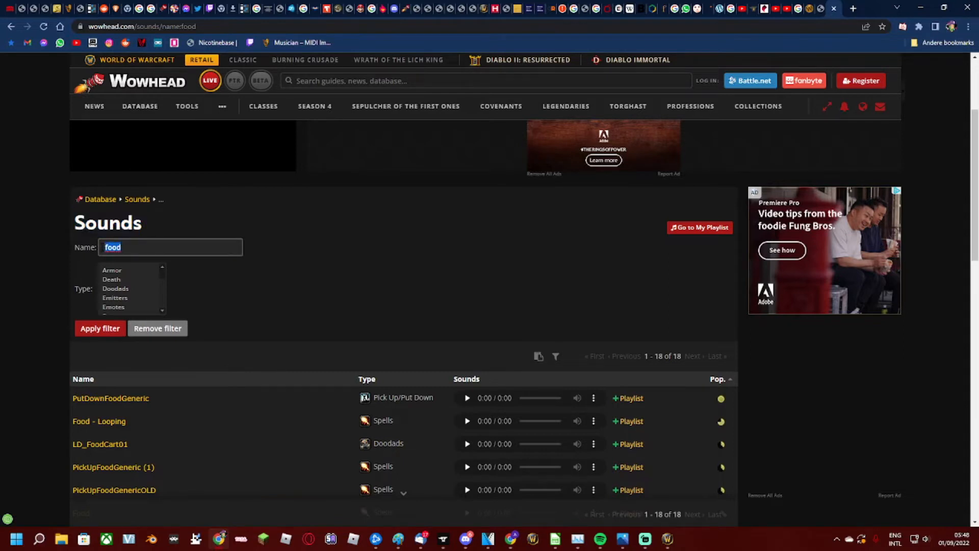
type("potion")
scroll(204, 380, "down", 4)
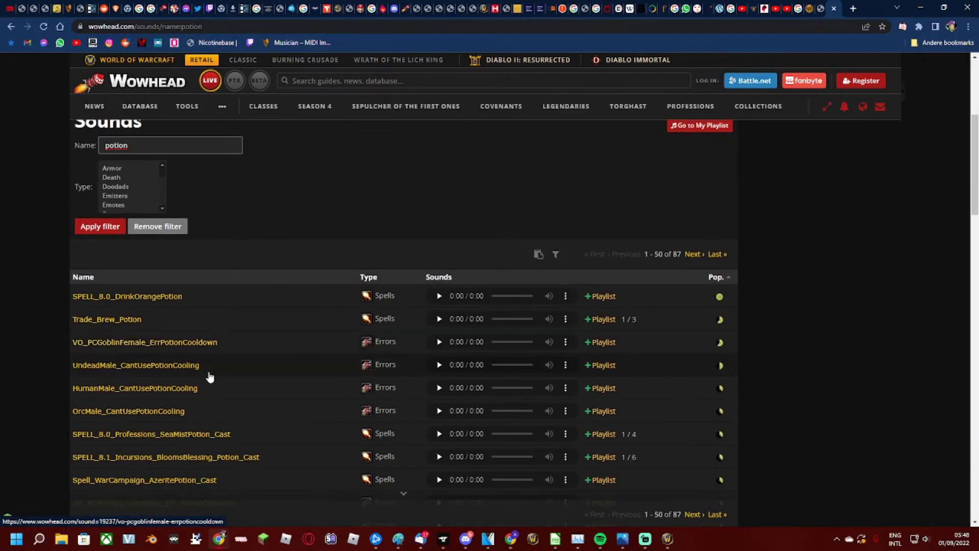
- Find SPELL_825_Anniversary_Potion_Cast_01 among the potion sounds and copy its in-game sound command
scroll(254, 395, "down", 2)
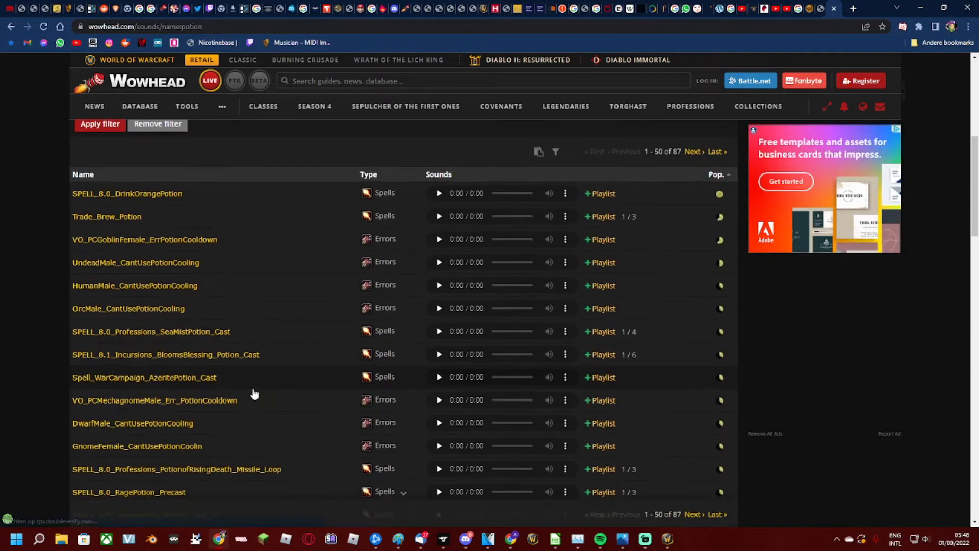
scroll(255, 393, "down", 2)
scroll(256, 393, "down", 3)
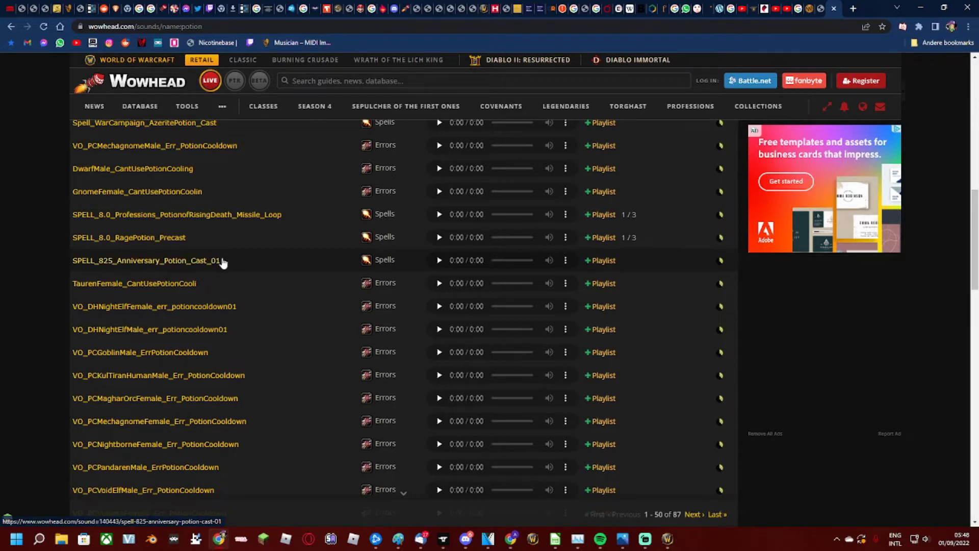
left_click(207, 263)
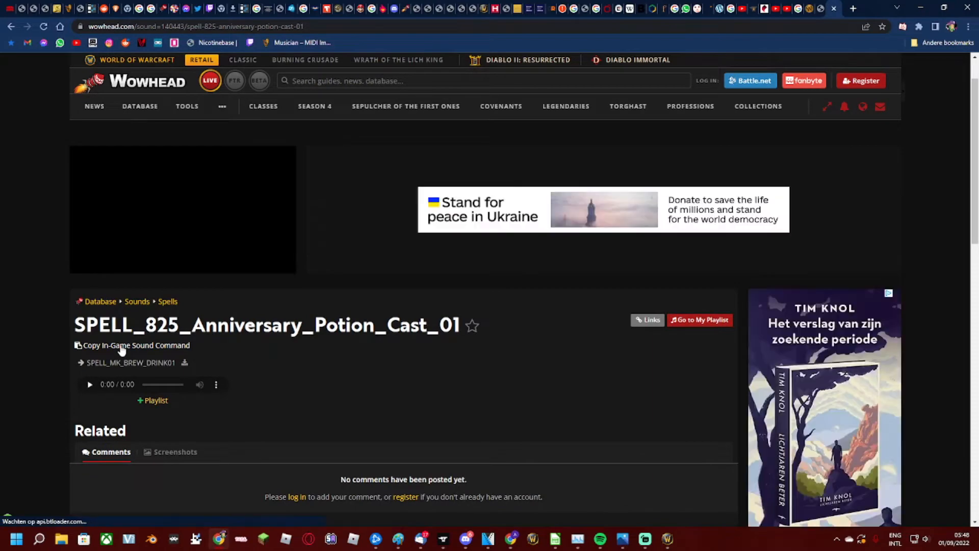
left_click(122, 347)
- Switch back to World of Warcraft and set the Delay's cast sound ID to 140443
left_click(920, 7)
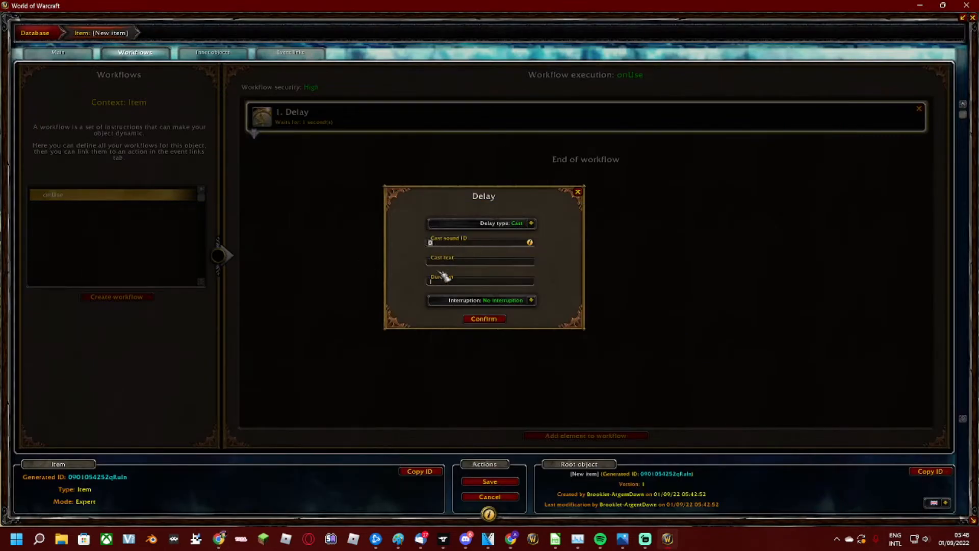
type("/script PlaySound(140443)")
left_click_drag(488, 244, 400, 242)
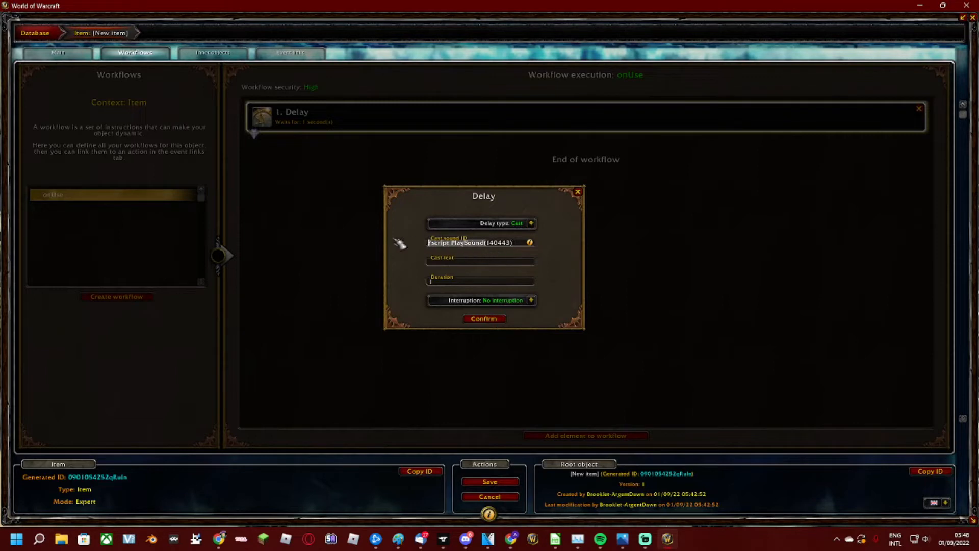
key("BackSpace")
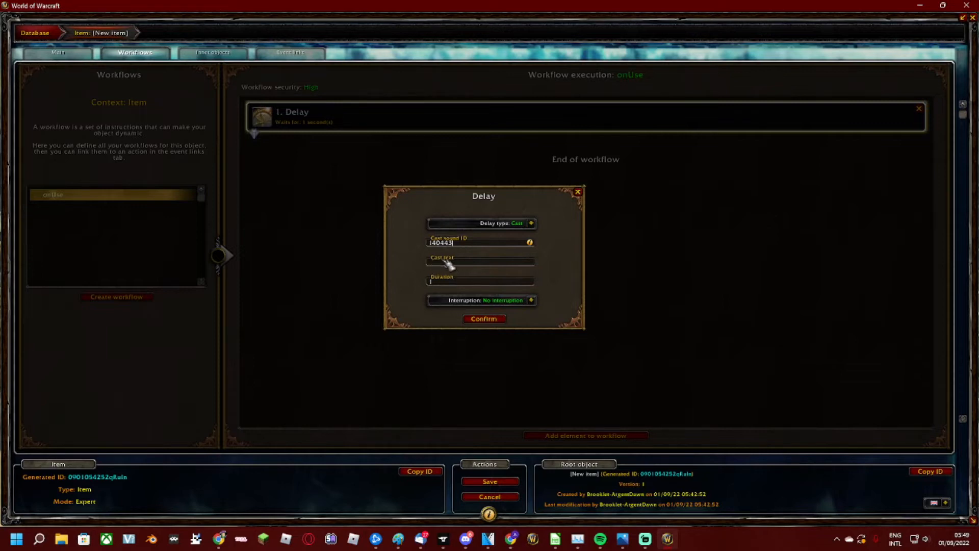
- Complete the Delay with cast text "Giving Potion", a duration of 2 seconds and interruption on move
left_click(451, 262)
left_click(451, 281)
type("2")
left_click(531, 300)
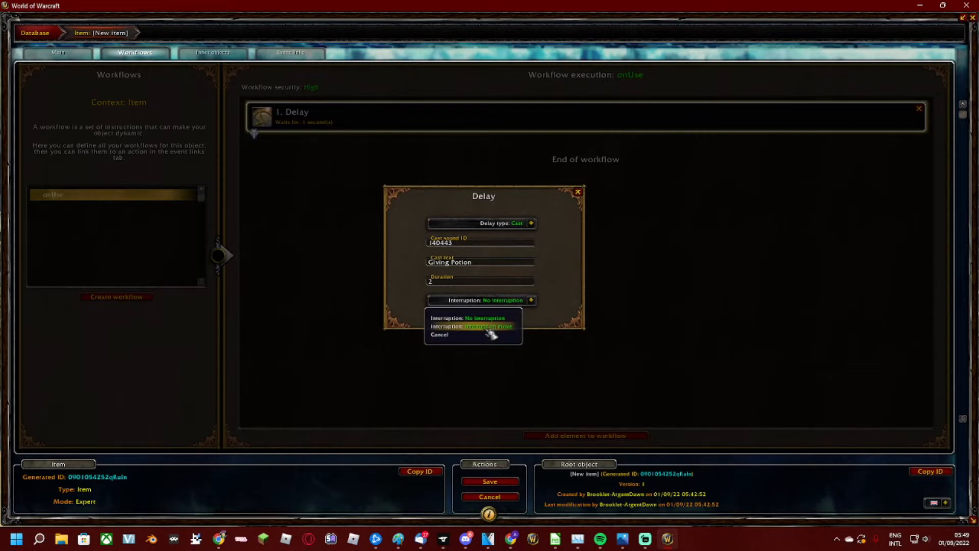
left_click(489, 330)
left_click(486, 322)
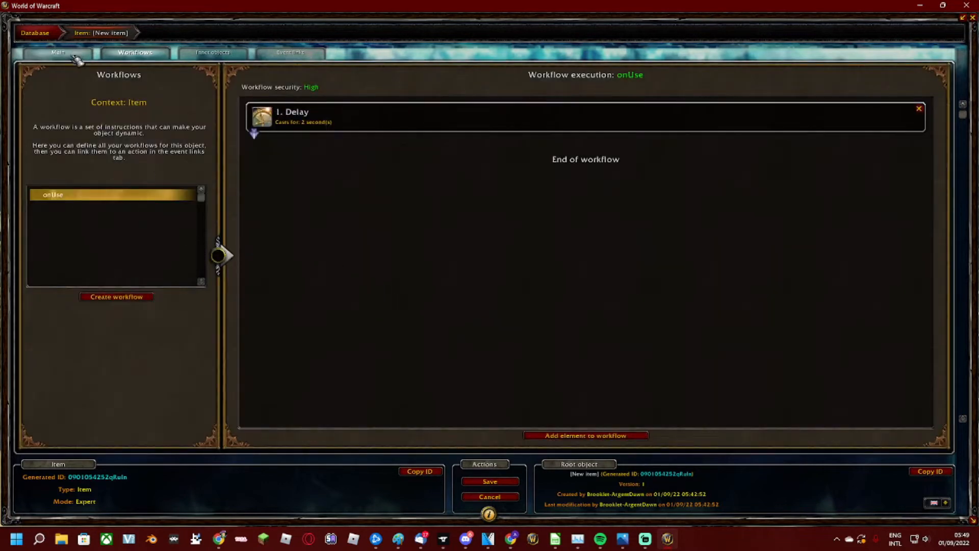
- Change the item's usage text to "Use on yourself to become prettier for a bit"
left_click(74, 54)
left_click(765, 158)
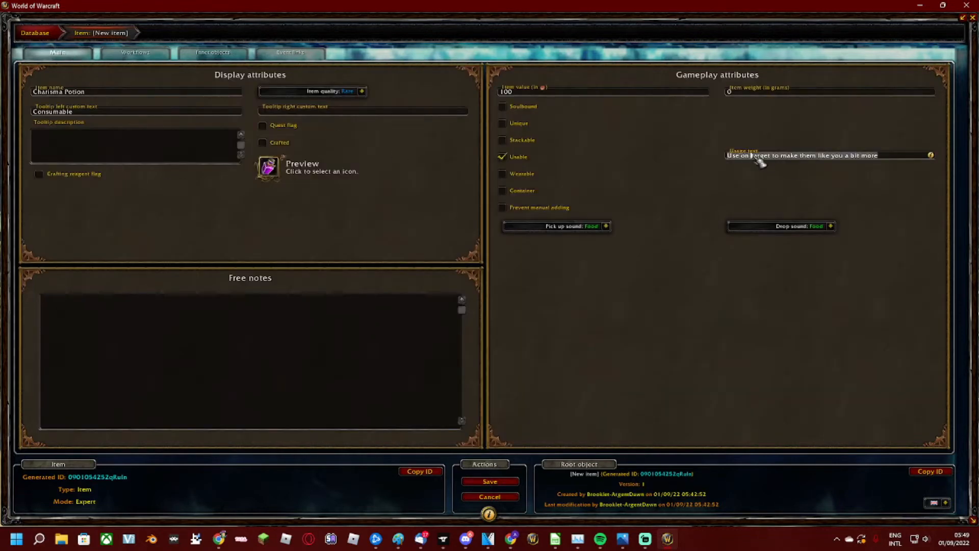
left_click_drag(771, 148, 753, 154)
key("BackSpace")
type("yourself to b")
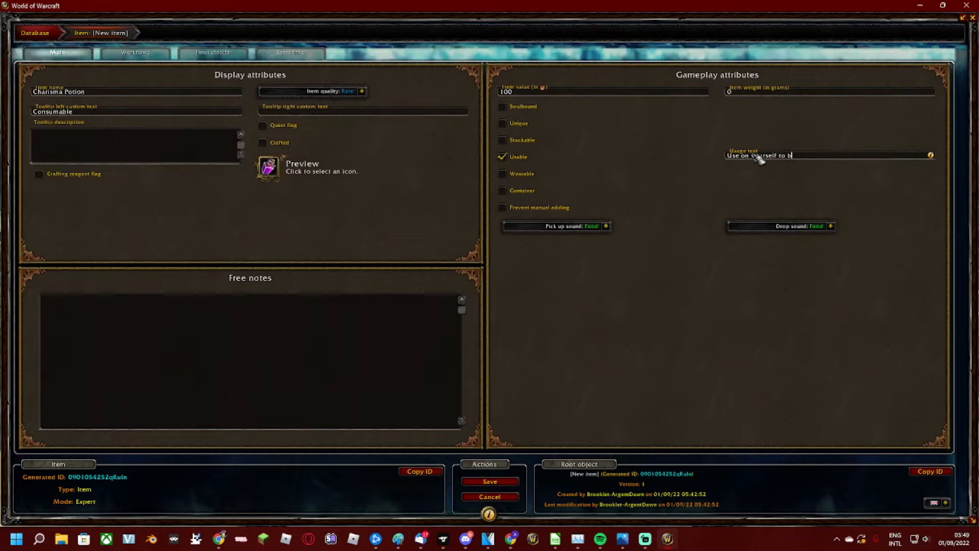
type("ecome prettier for a bit")
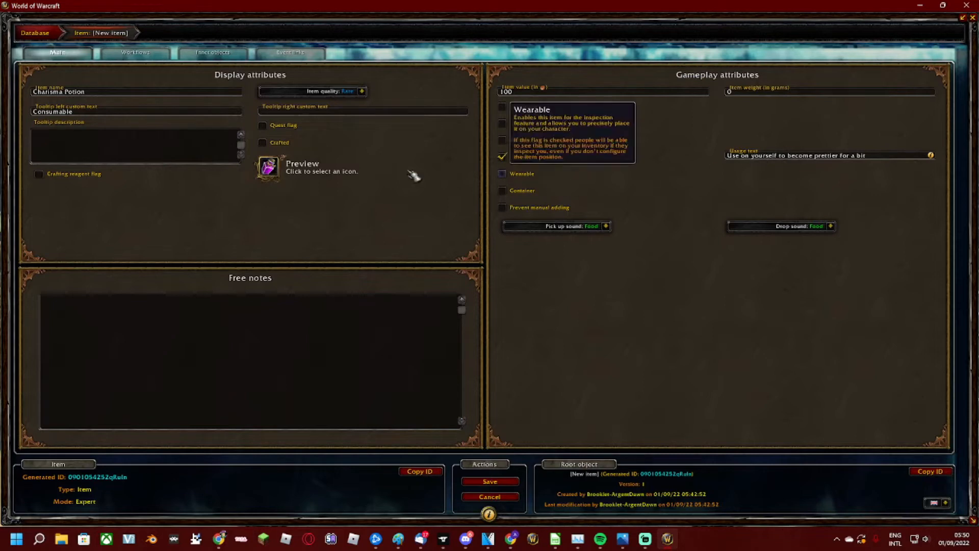
- Review the onUse workflow and save the Charisma Potion item
left_click(150, 57)
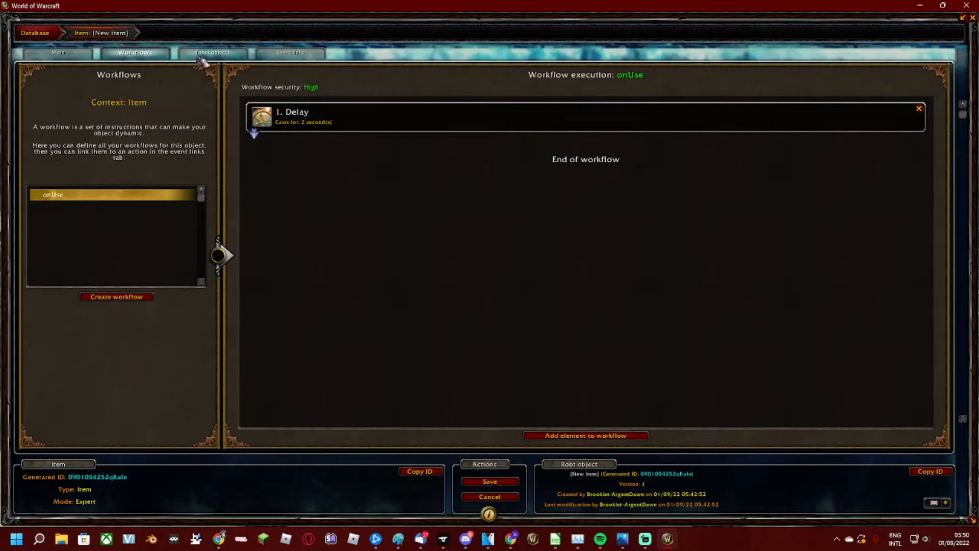
left_click(76, 51)
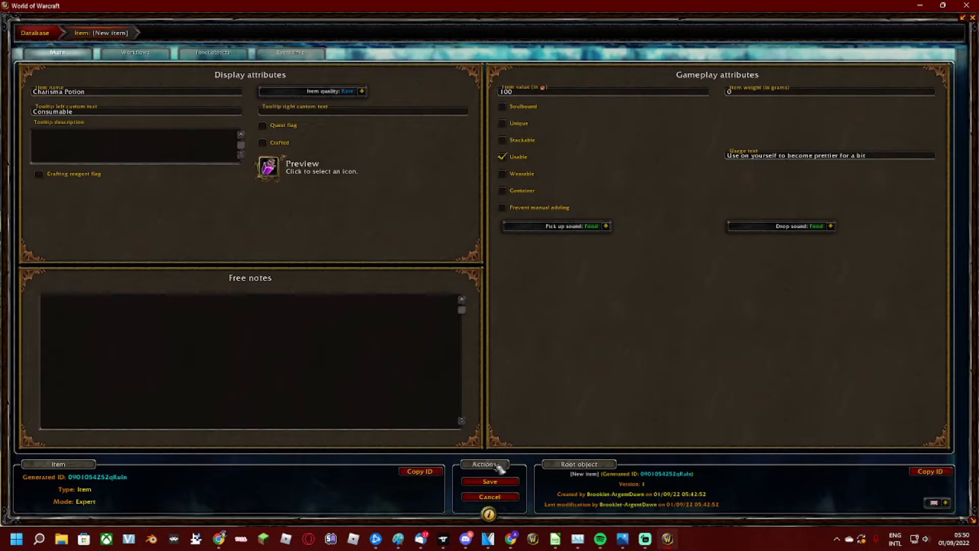
left_click(489, 481)
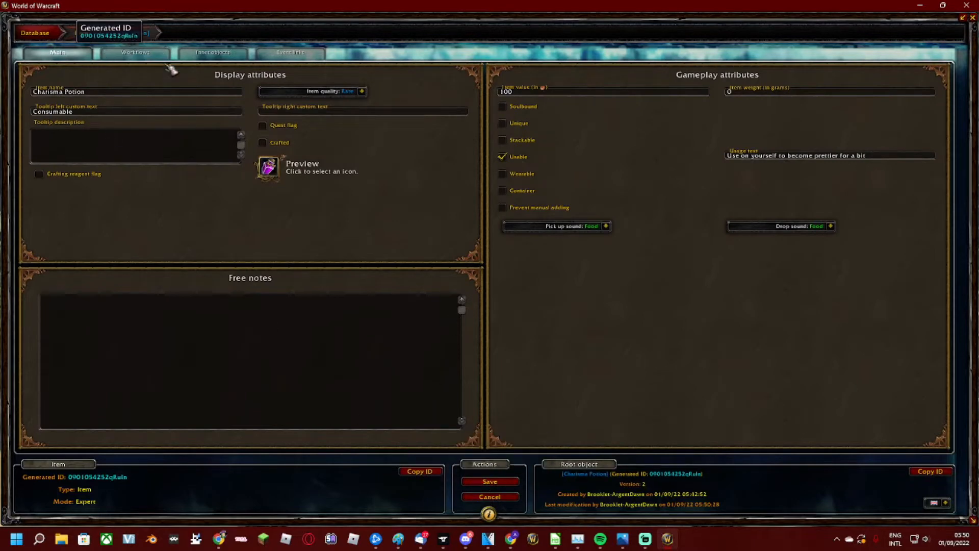
- Create an inner object of type Cutscene in the Charisma Potion with the ID "charismacutscene"
left_click(213, 52)
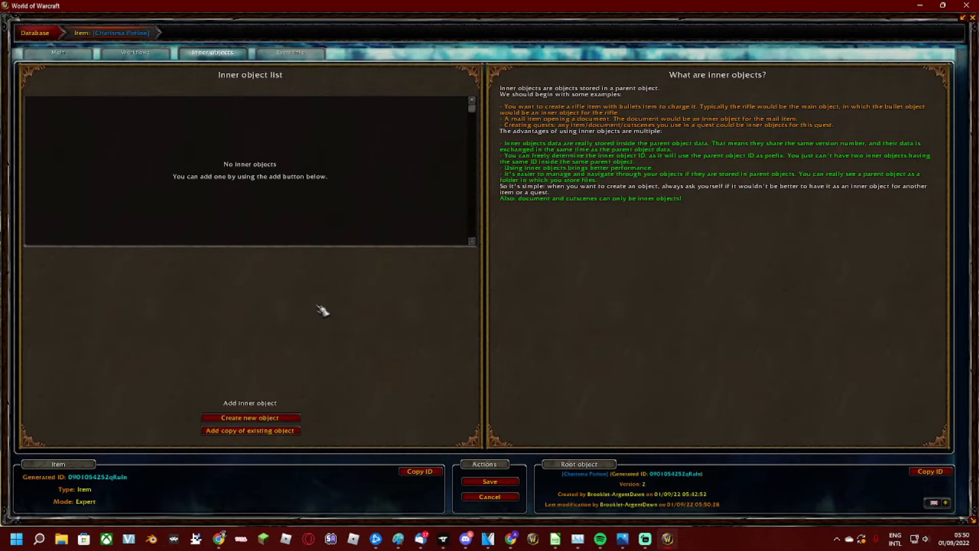
left_click(264, 418)
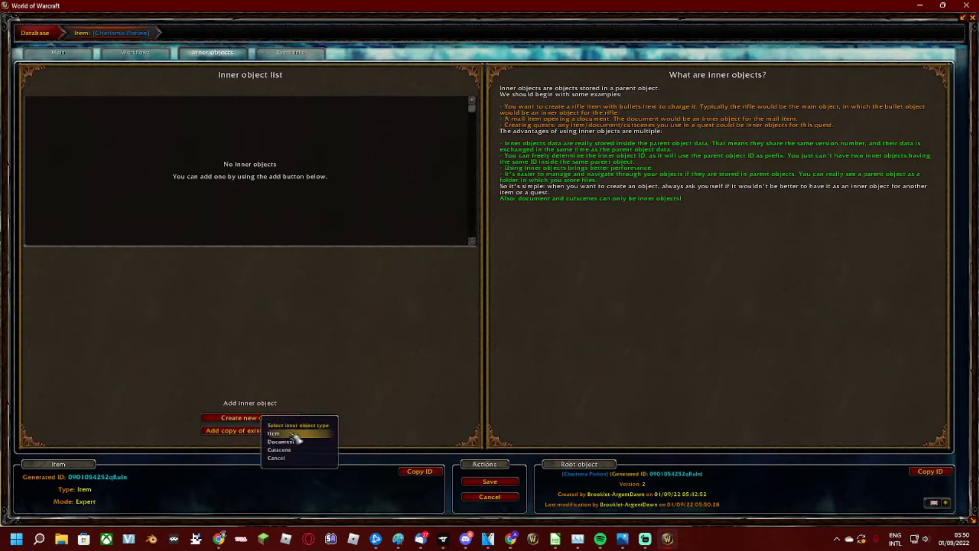
left_click(295, 450)
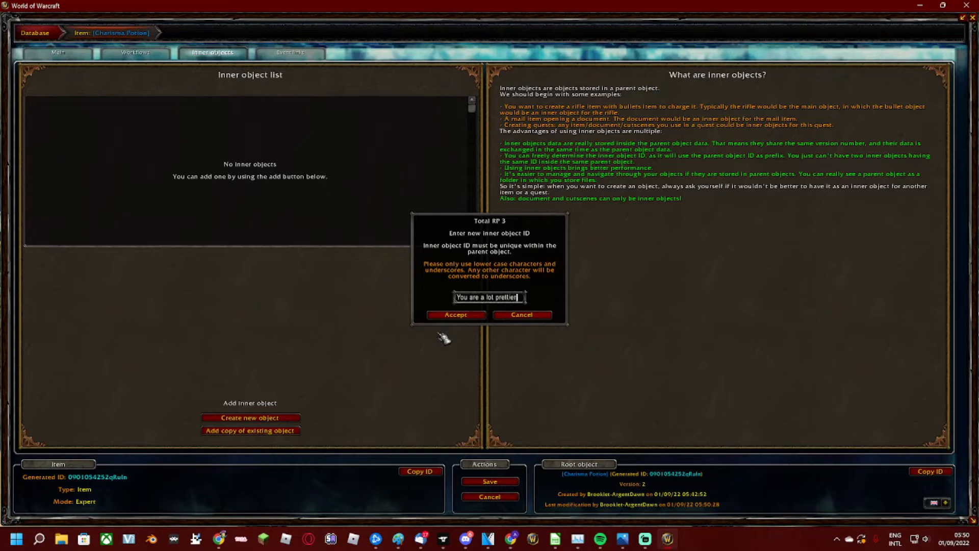
key("BackSpace")
key("BackSpace")
key("BackSpace")
key("BackSpace")
key("BackSpace")
key("BackSpace")
key("BackSpace")
key("BackSpace")
key("BackSpace")
key("BackSpace")
key("BackSpace")
key("BackSpace")
key("BackSpace")
key("BackSpace")
key("BackSpace")
key("BackSpace")
key("BackSpace")
key("BackSpace")
key("BackSpace")
key("BackSpace")
left_click(486, 298)
key("BackSpace")
type("charismacutscene")
left_click(459, 314)
- Open charismacutscene for editing and enable the right model for its first step with the target ID "target"
left_click(150, 109)
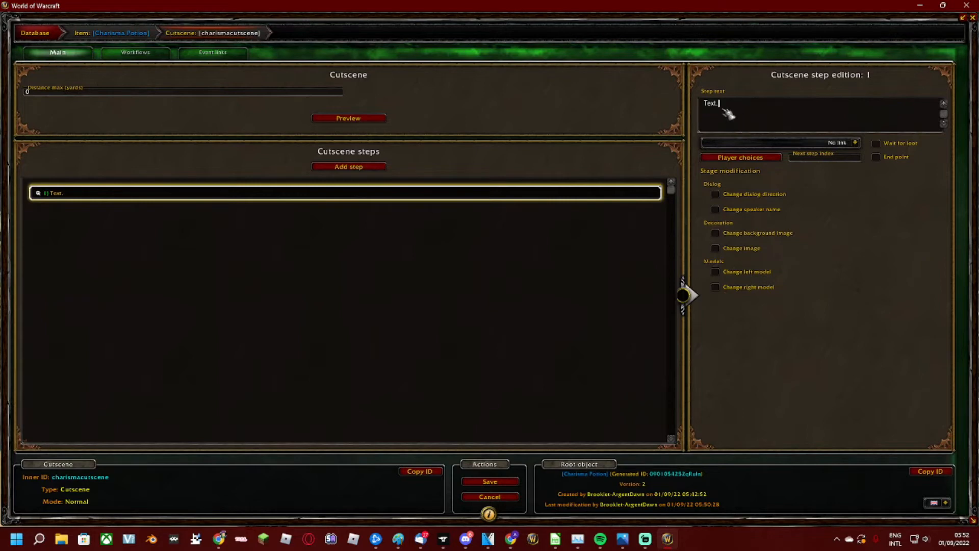
double_click(710, 104)
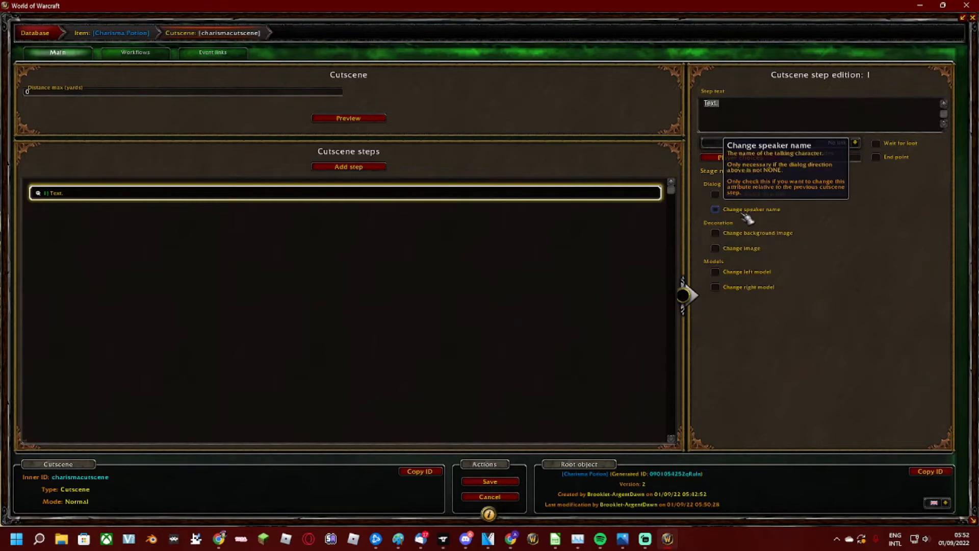
left_click(747, 287)
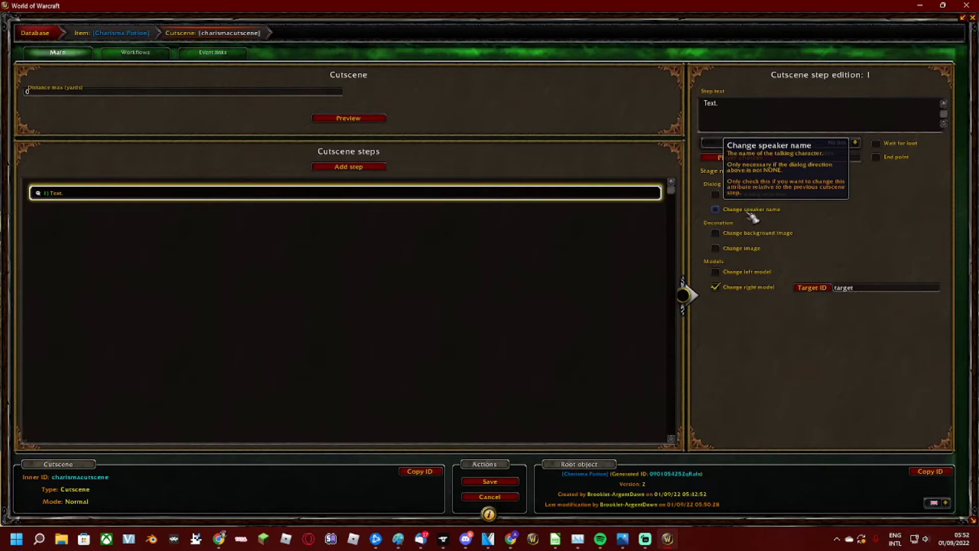
- Enable the speaker name change for cutscene step 1 and set its dialog direction to Right
left_click(746, 213)
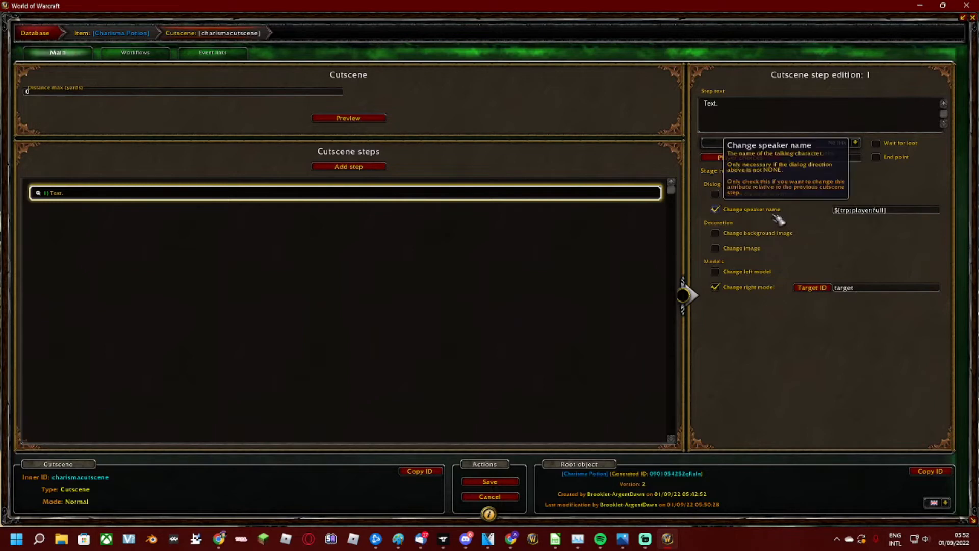
left_click(765, 195)
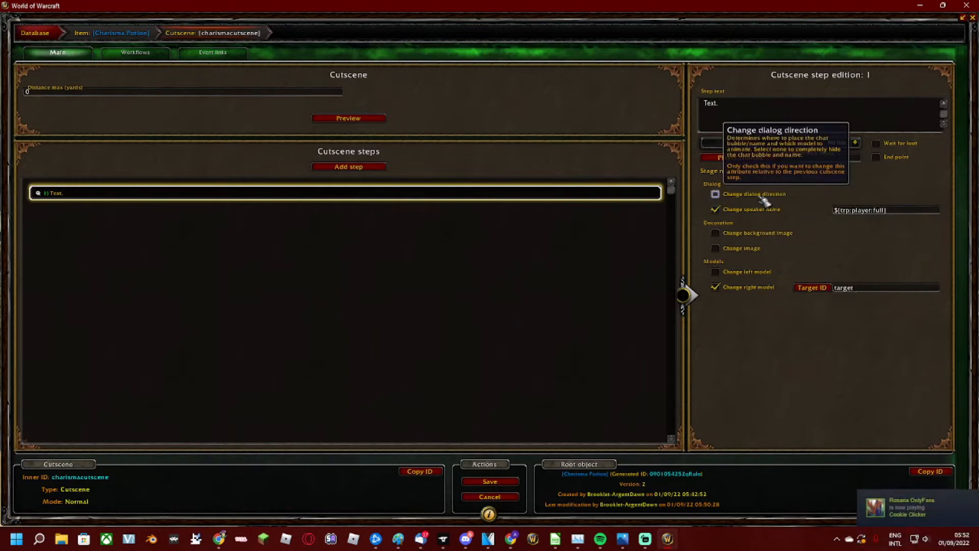
left_click(936, 194)
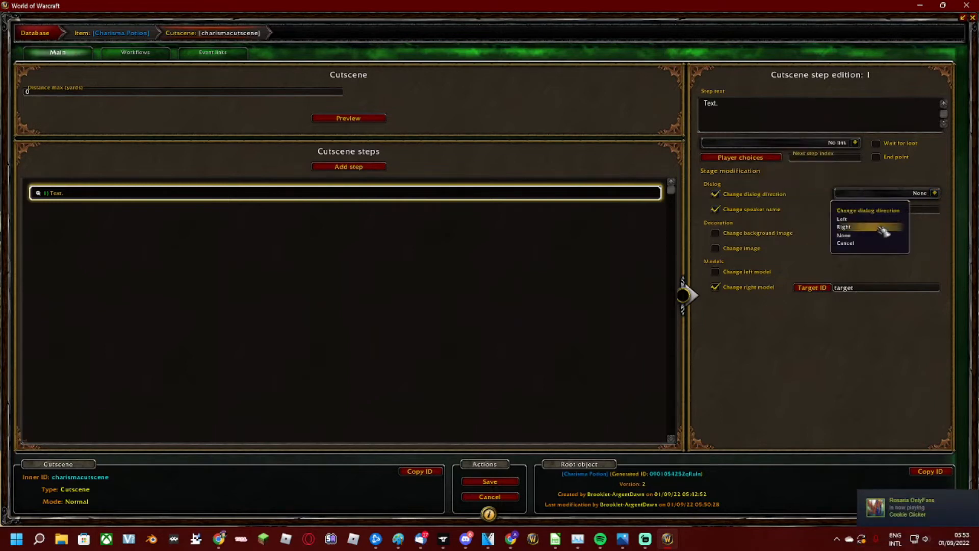
left_click(880, 230)
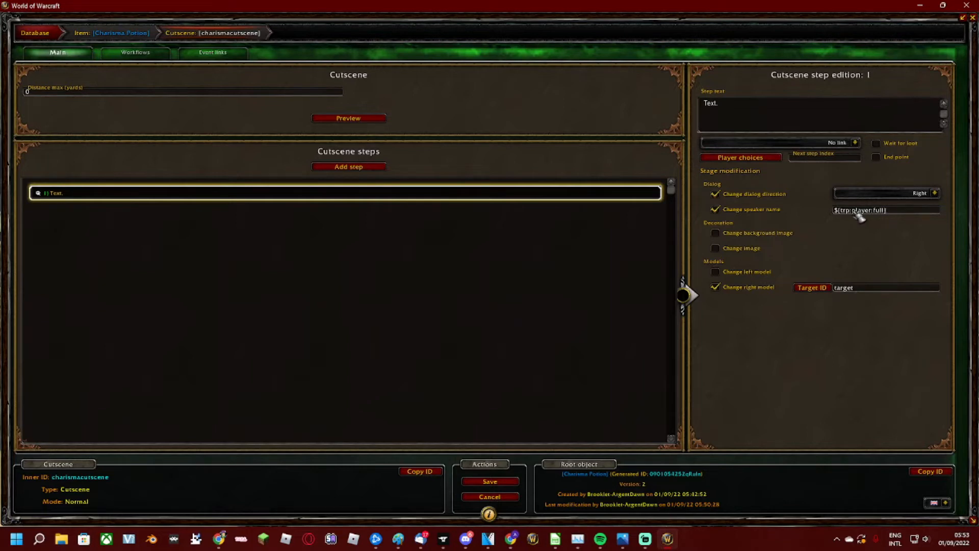
- Set step 1's speaker name to ${trp:target:full} and enable its left model with the target ID "player"
left_click(860, 211)
left_click(857, 212)
left_click_drag(859, 211, 878, 215)
type("target")
left_click(716, 273)
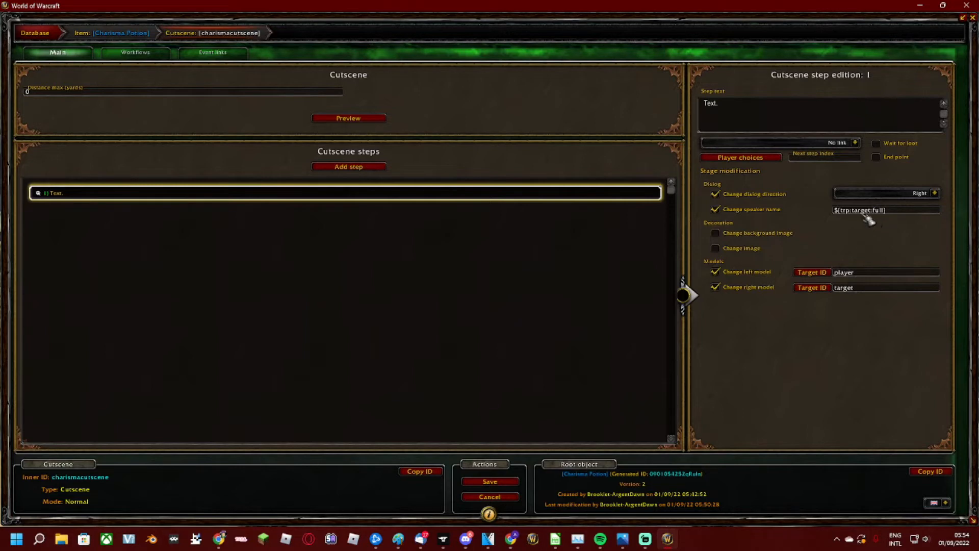
- Replace step 1's text with "Wow, I didn't know you are so social."
left_click(709, 108)
double_click(709, 107)
type("W")
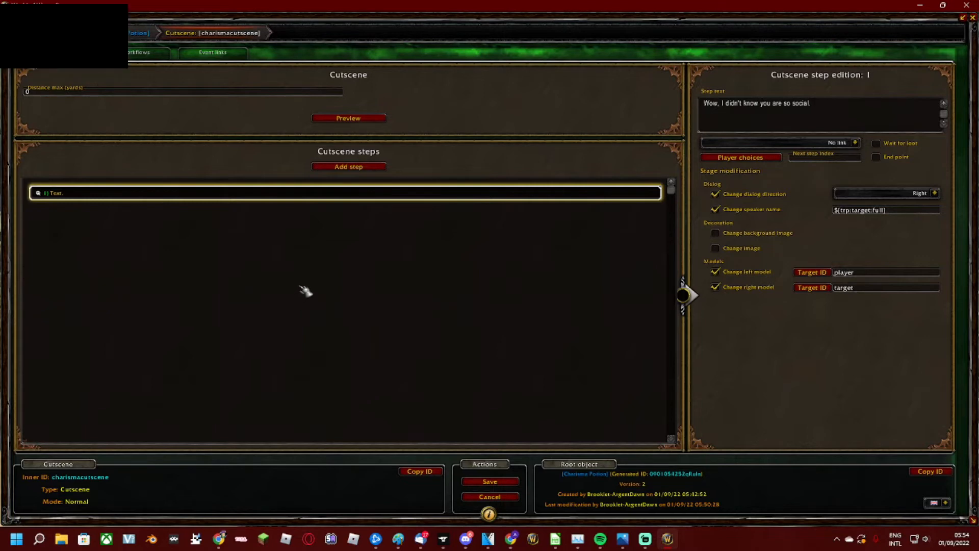
- Add a second cutscene step with left model "player", dialog direction Left and speaker name ${trp:player:full}
left_click(357, 166)
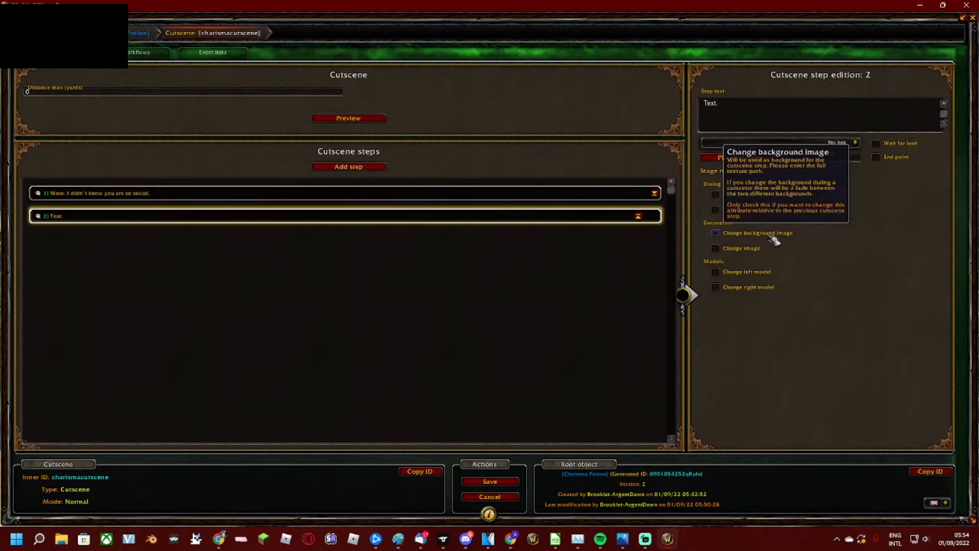
left_click(773, 273)
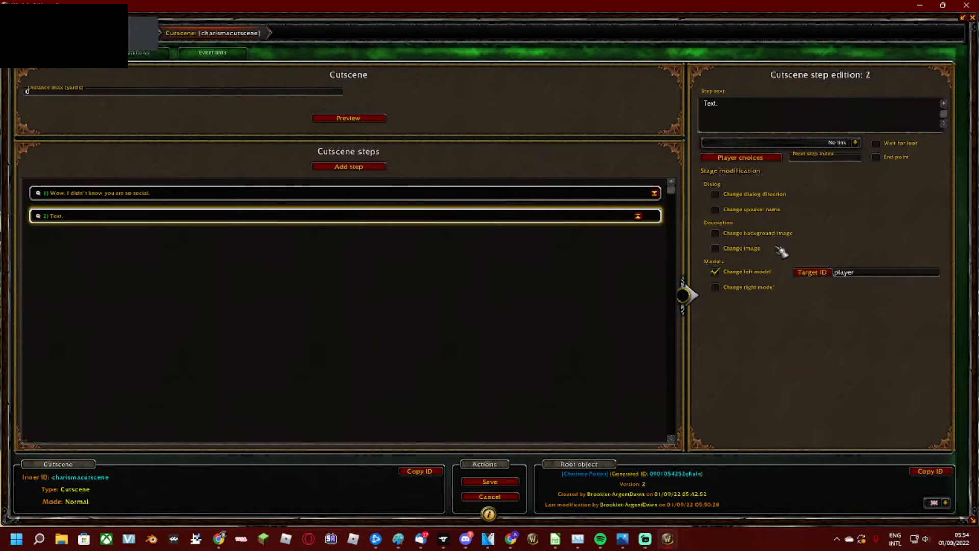
left_click(756, 198)
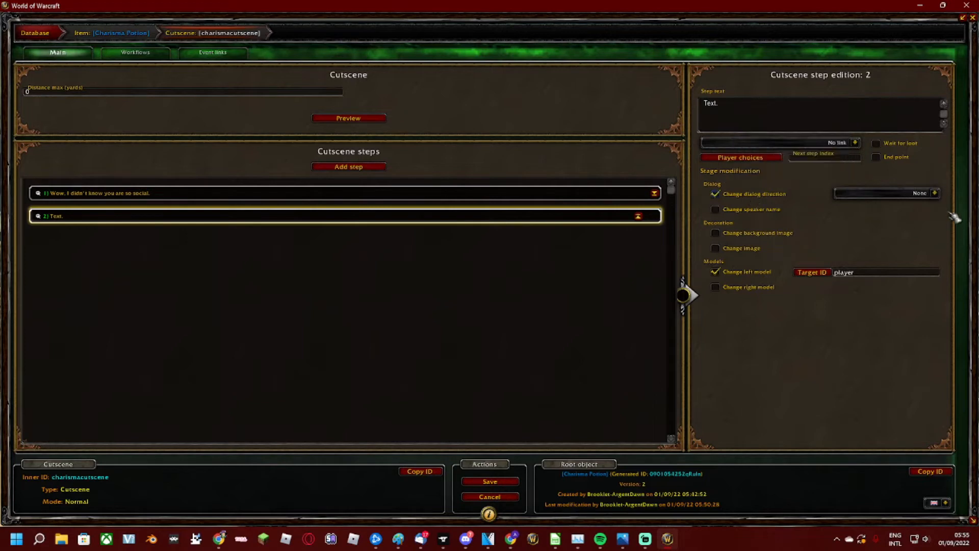
left_click(935, 193)
left_click(878, 221)
left_click(750, 213)
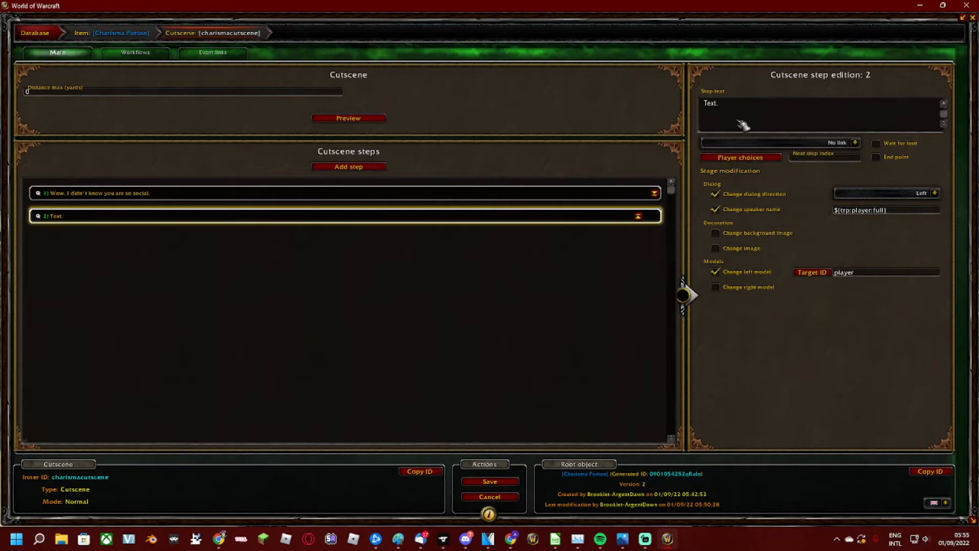
- Give cutscene step 1 the player choices "Thank you.", "I always had it in me." and "It's just the potion."
left_click(747, 163)
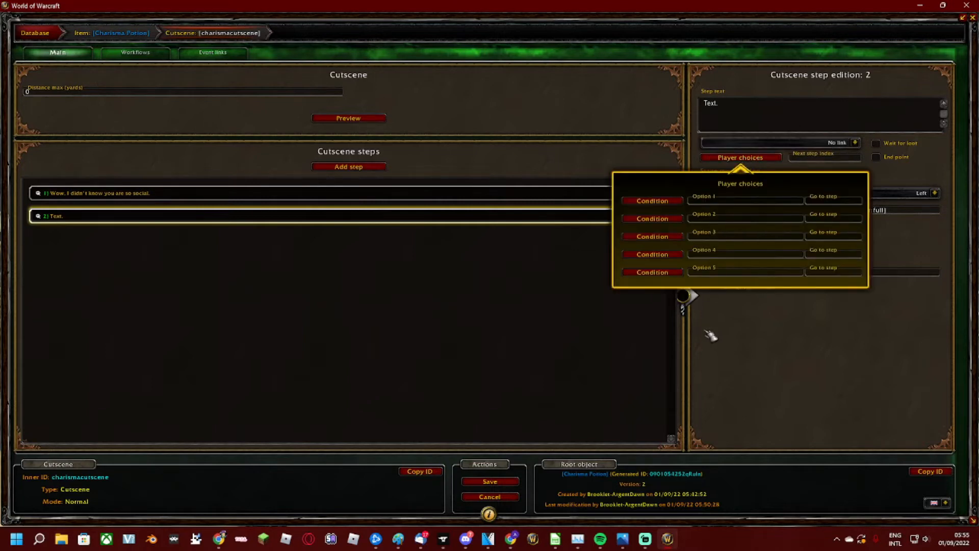
left_click(506, 196)
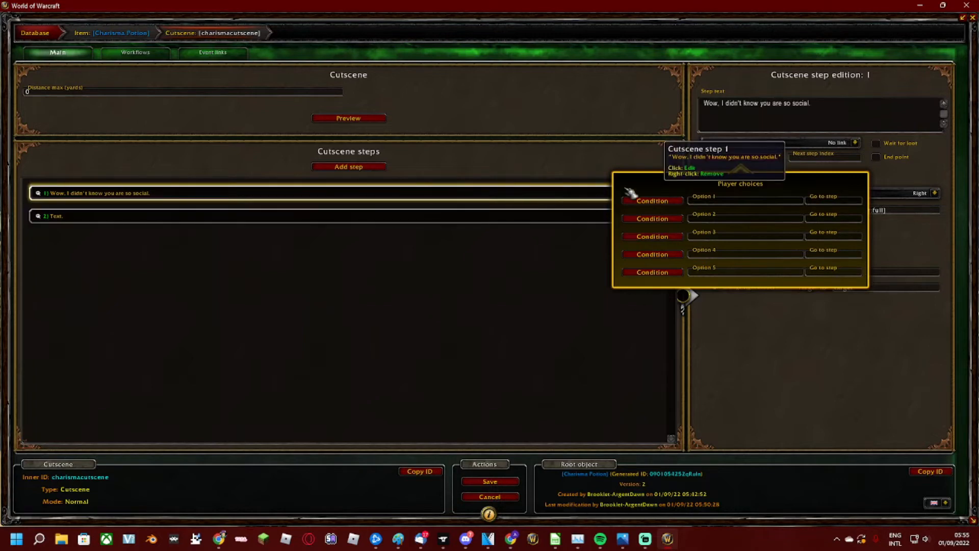
left_click(746, 159)
left_click(746, 158)
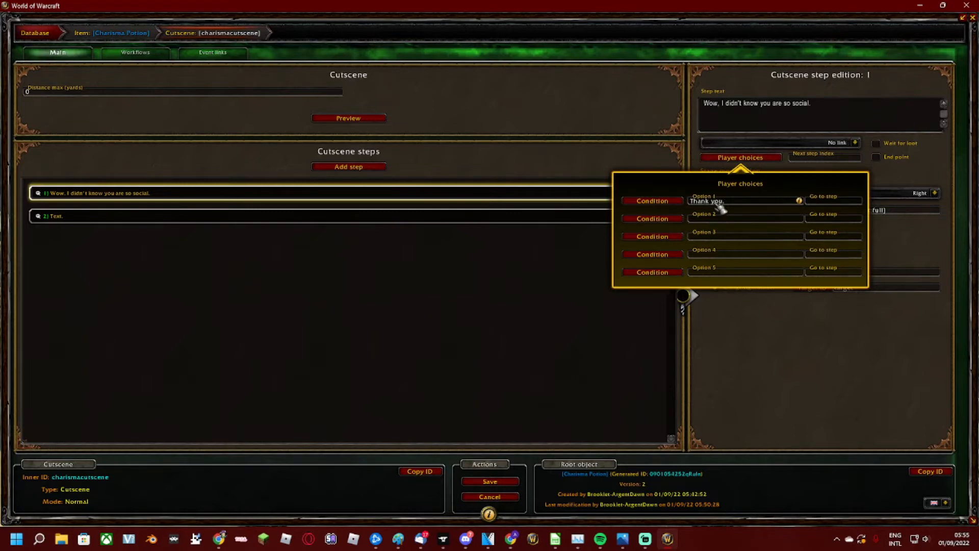
left_click(736, 219)
left_click(739, 241)
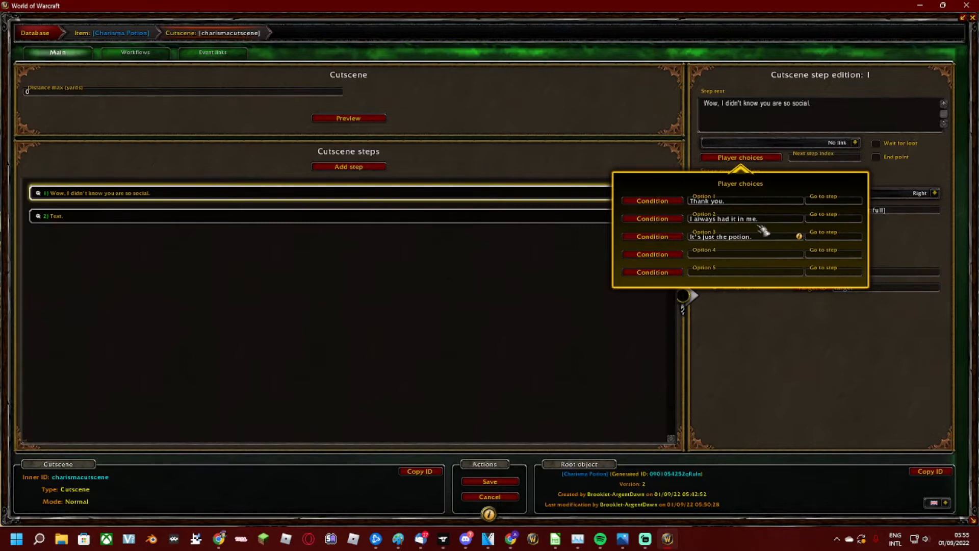
- Link step 1's three player choices to cutscene steps 2, 3 and 4 in order
left_click(821, 202)
type("2")
left_click(826, 219)
type("3")
left_click(826, 238)
type("4")
key("Return")
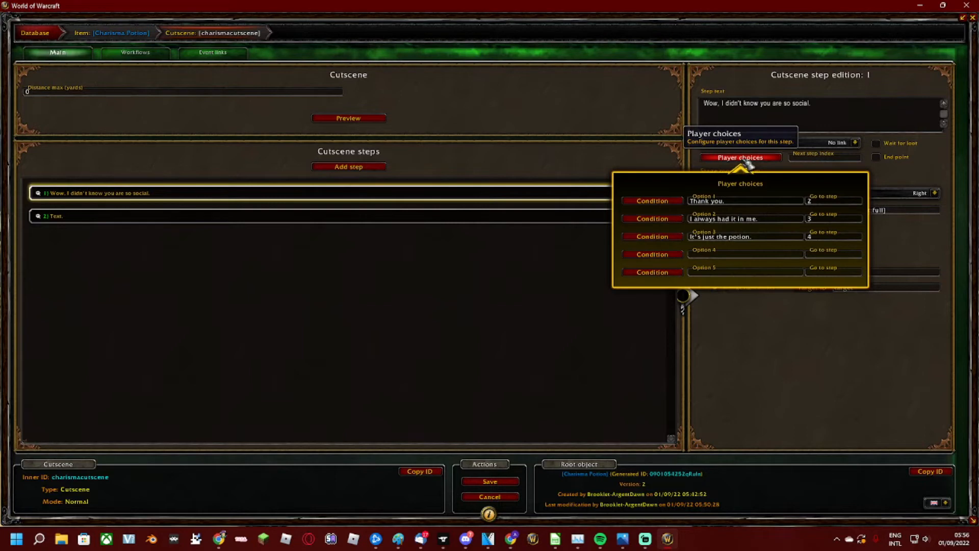
- Replace step 2's text with "Thank you, I really appreciate it! You are quite lovely yourself!"
left_click(745, 159)
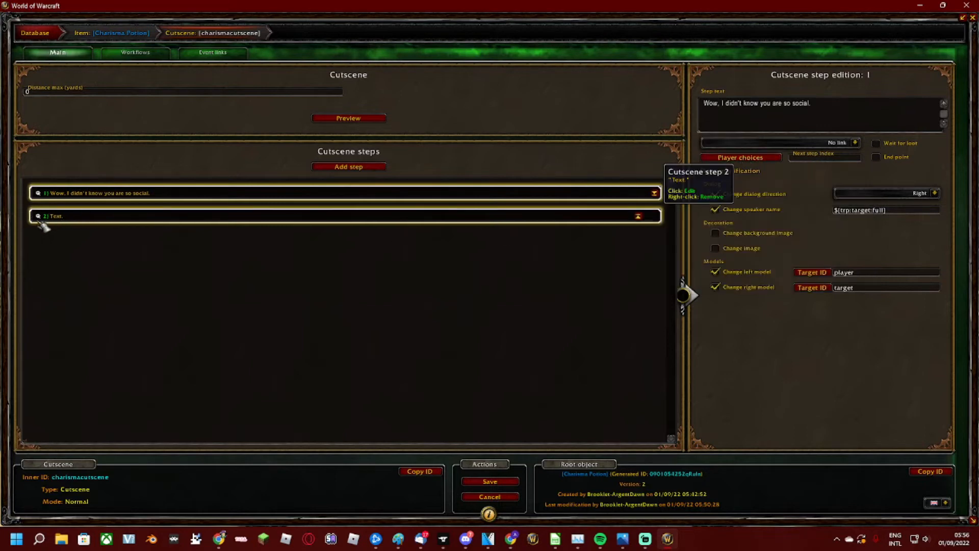
left_click(59, 219)
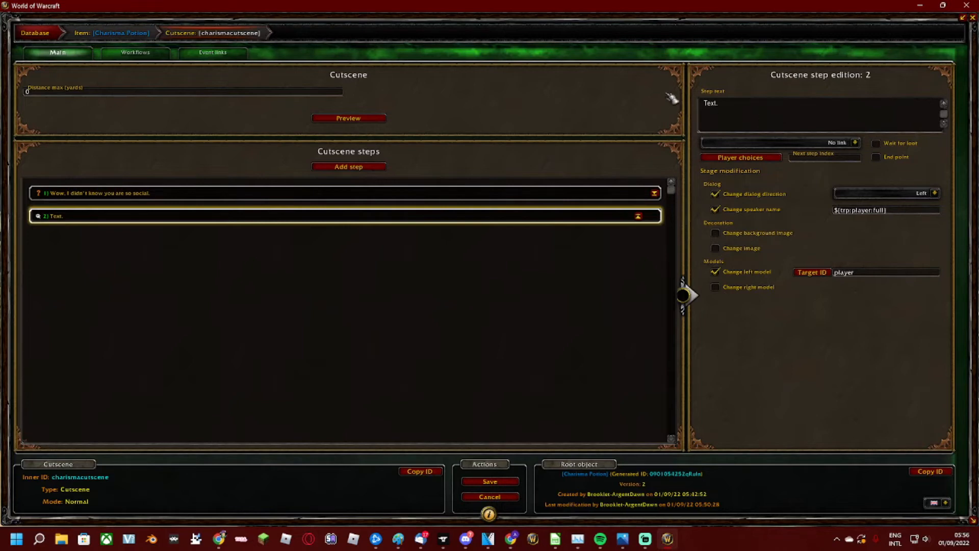
left_click(572, 195)
left_click(759, 159)
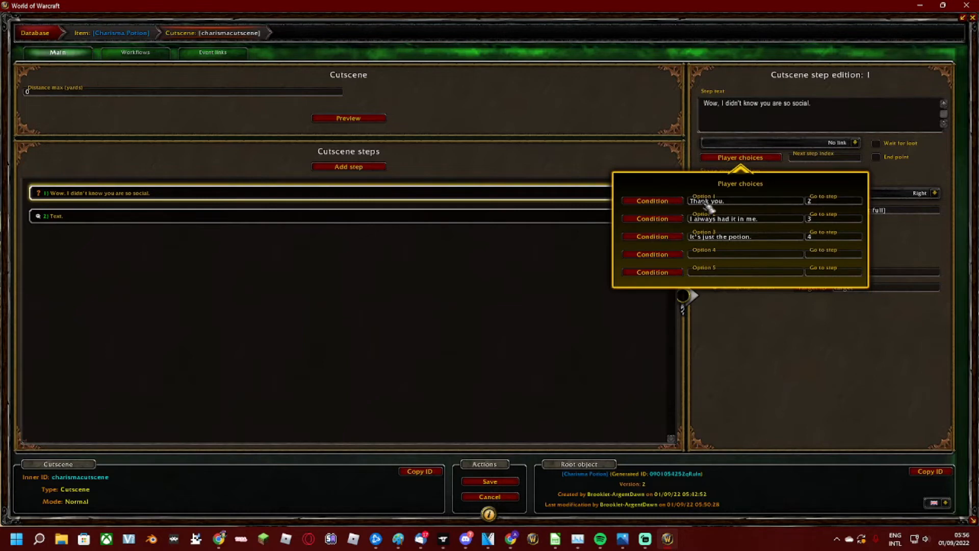
left_click(544, 214)
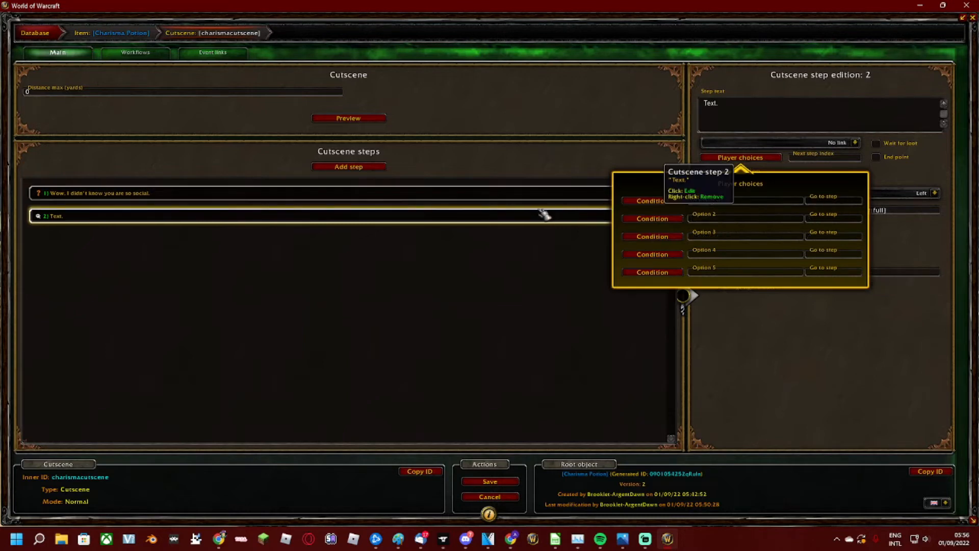
left_click(709, 111)
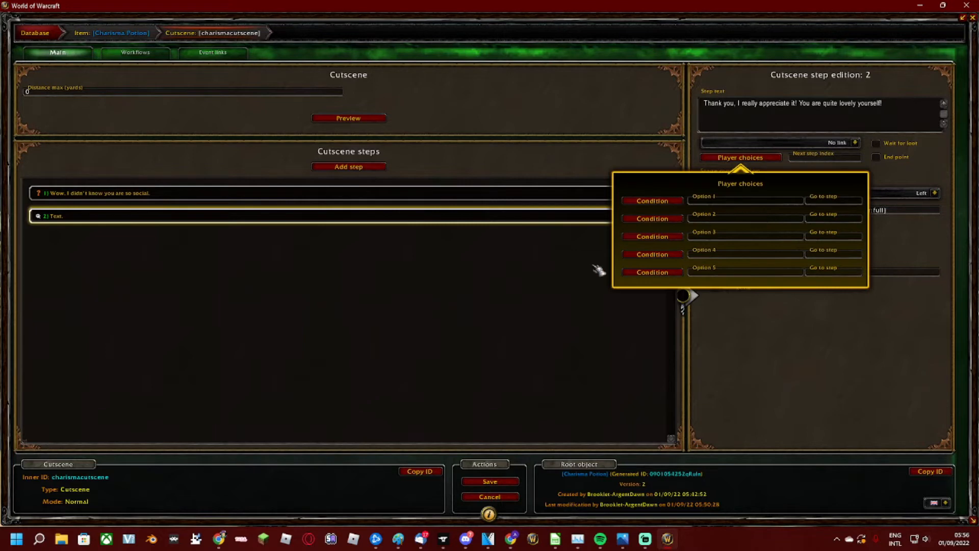
left_click(746, 158)
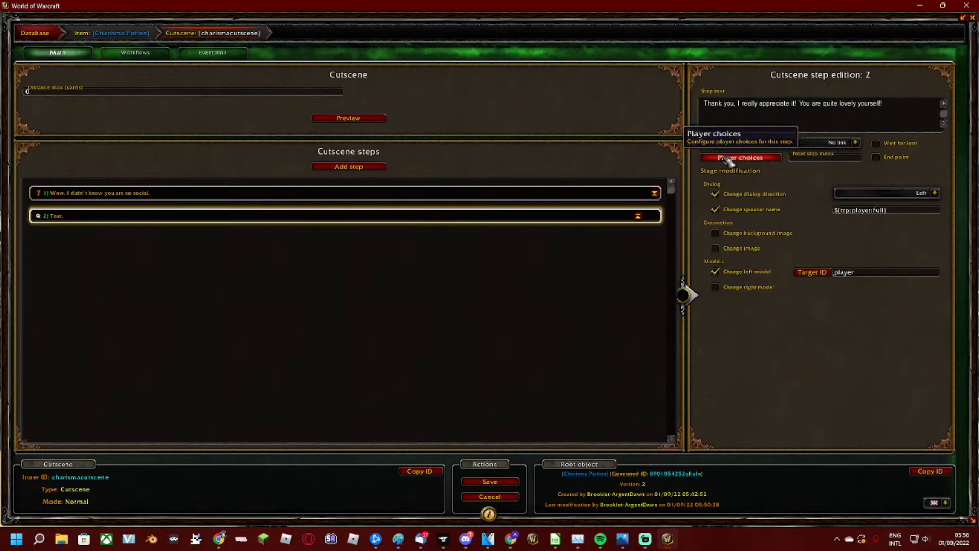
- Remove cutscene step 2 and add a fresh one reading "Thank you, I really appreciate it, you are quite lovely yourself!"
right_click(382, 220)
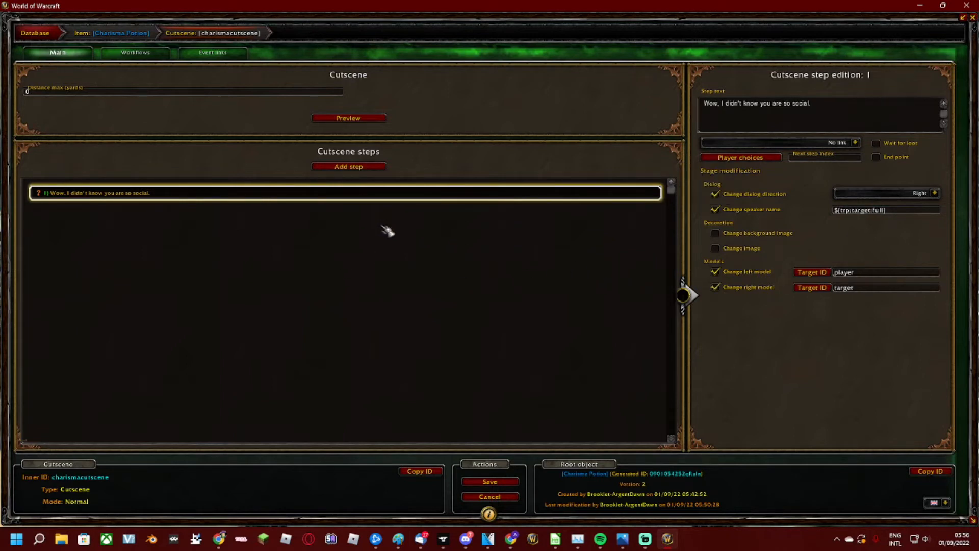
left_click(343, 166)
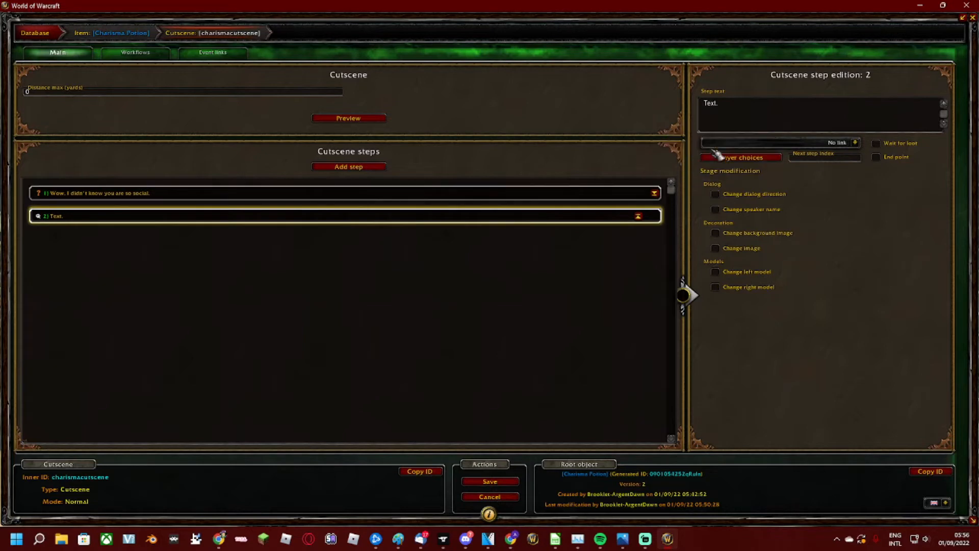
left_click(766, 110)
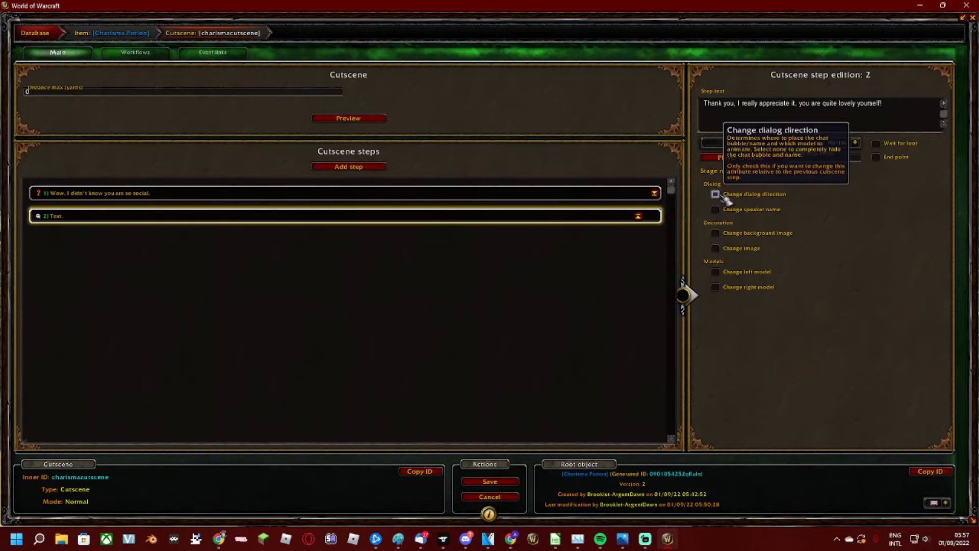
- Give cutscene step 2 dialog direction Left, left model "player" and speaker name ${trp:player:full}
left_click(716, 194)
left_click(935, 193)
left_click(889, 224)
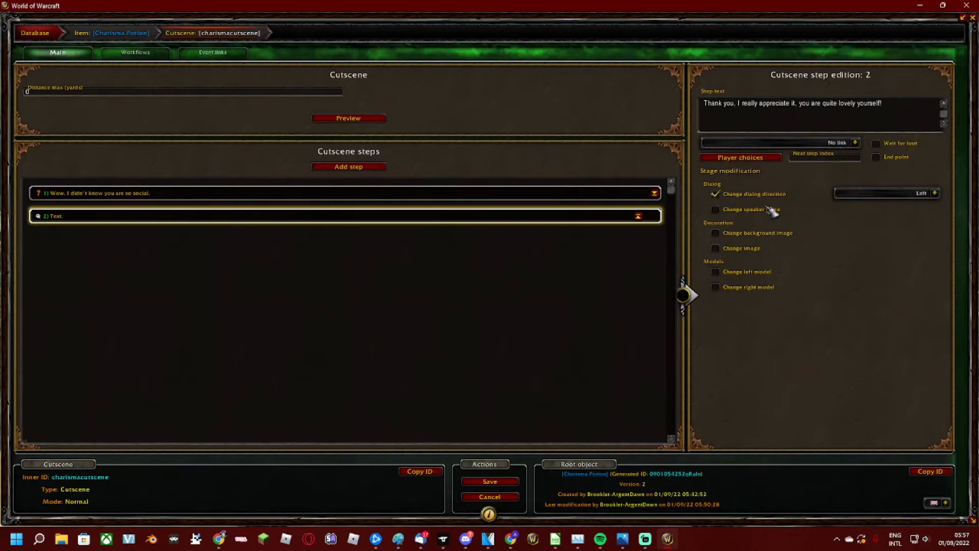
left_click(716, 272)
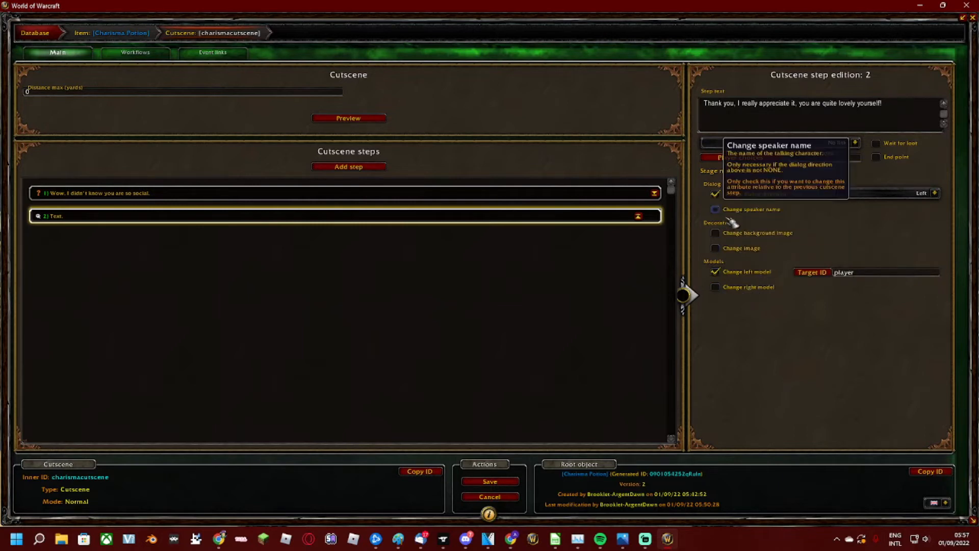
left_click(724, 211)
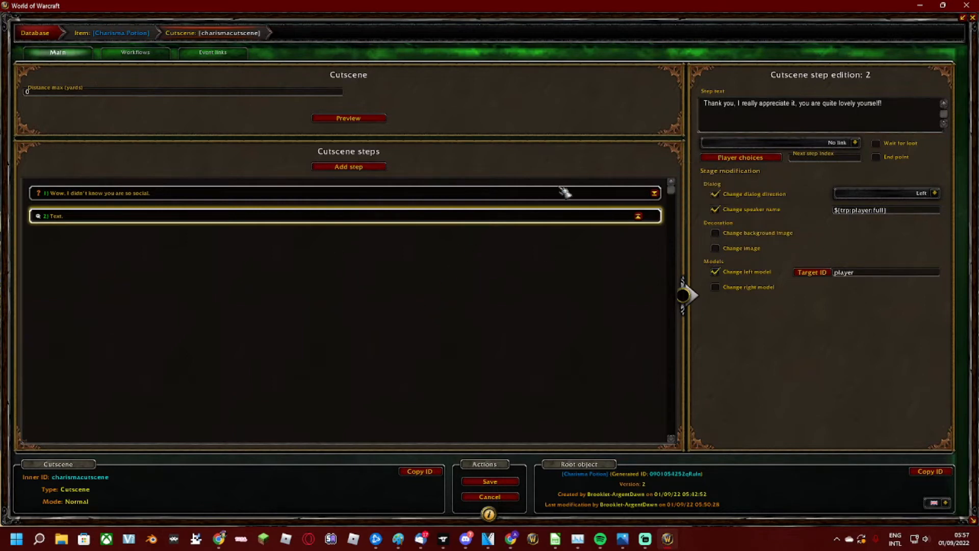
- Add a third cutscene step with dialog direction Left, left model "player" and speaker name ${trp:player:full}
left_click(363, 169)
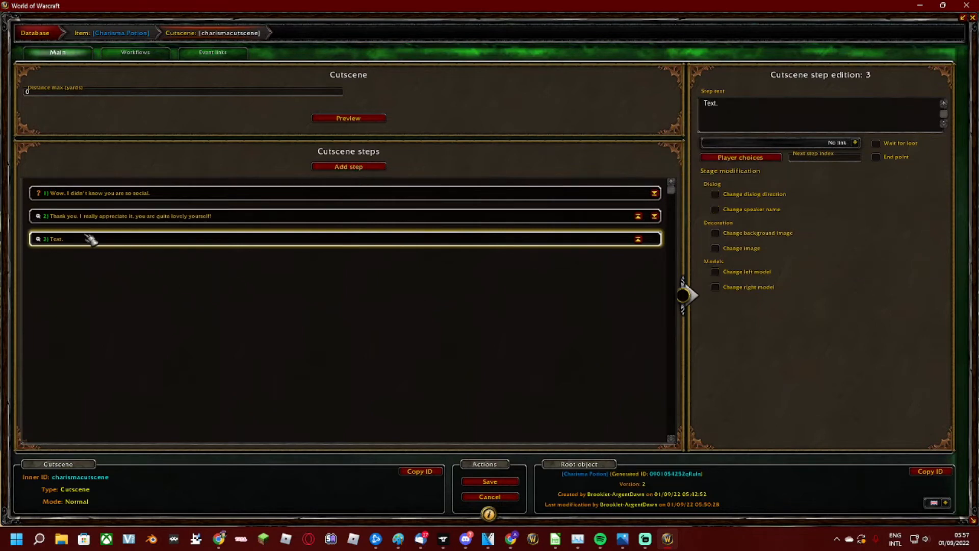
left_click(170, 198)
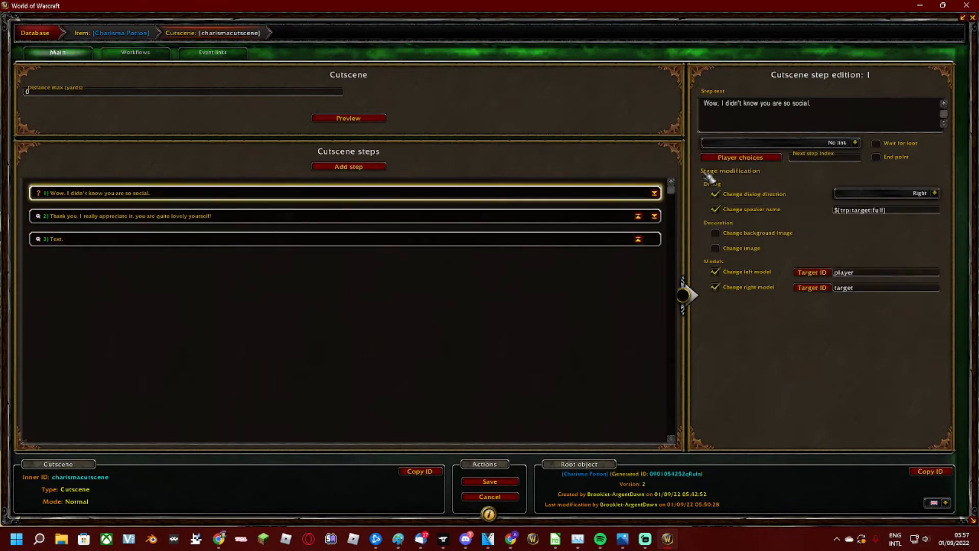
left_click(738, 159)
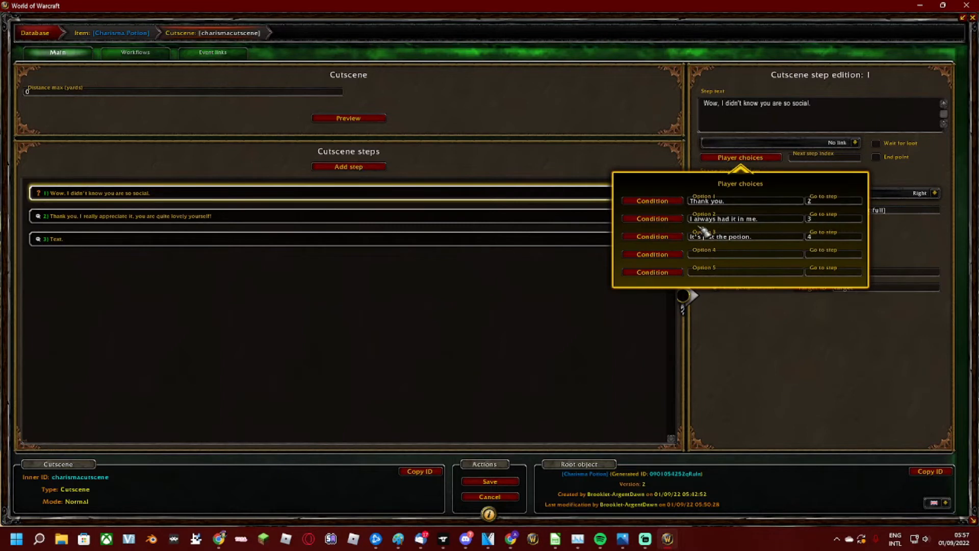
left_click(740, 160)
left_click(352, 240)
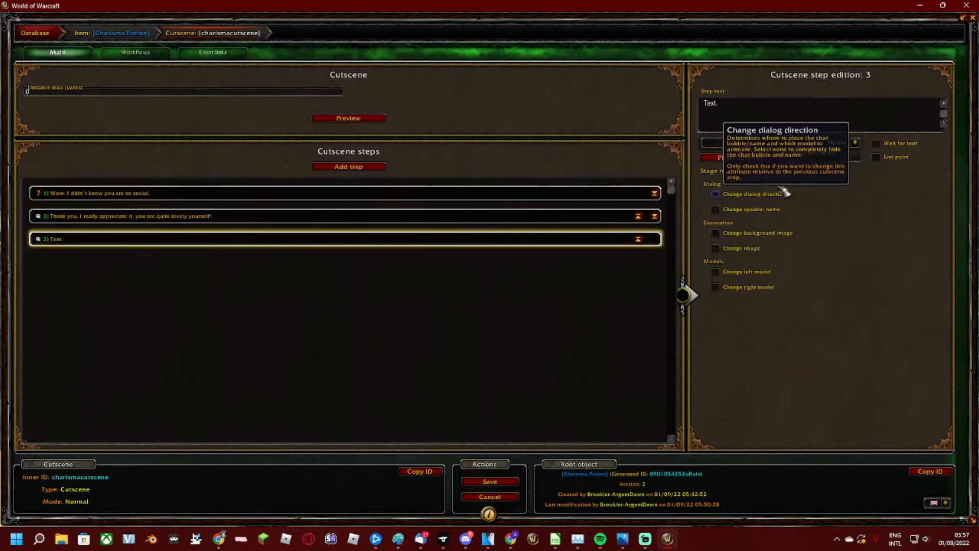
left_click(747, 200)
left_click(935, 193)
left_click(845, 225)
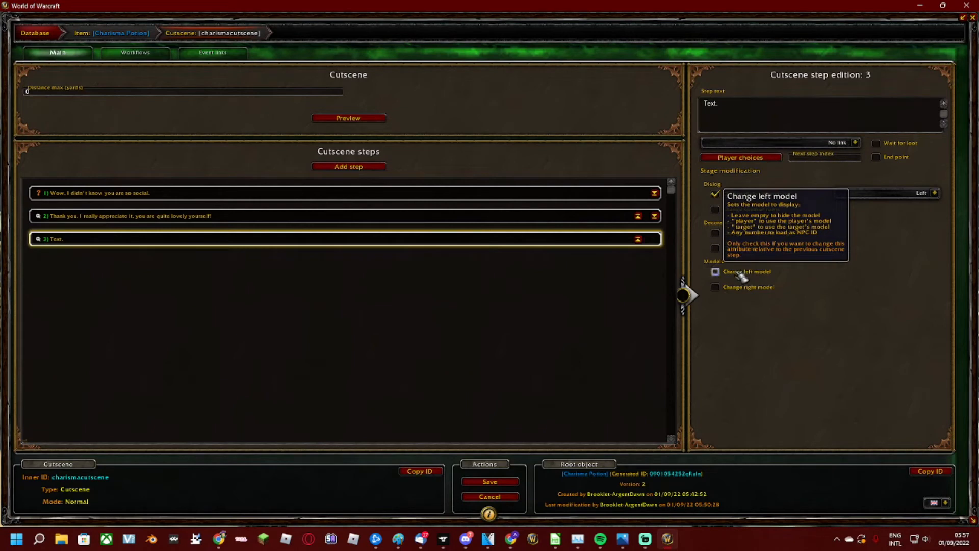
left_click(739, 274)
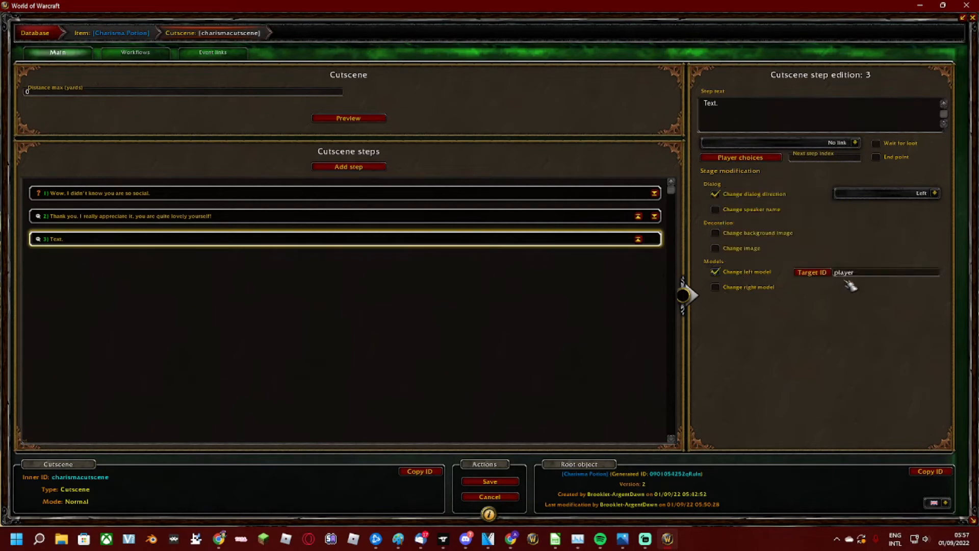
left_click(748, 213)
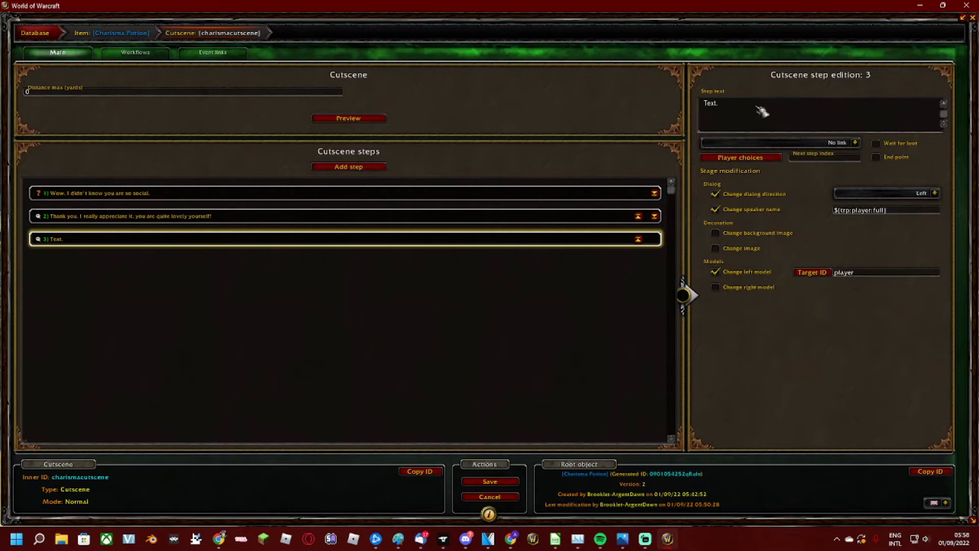
- Replace step 3's text with "Thank you, I always had it in me, the potion just brought it out."
left_click_drag(761, 111, 692, 107)
type("Tha")
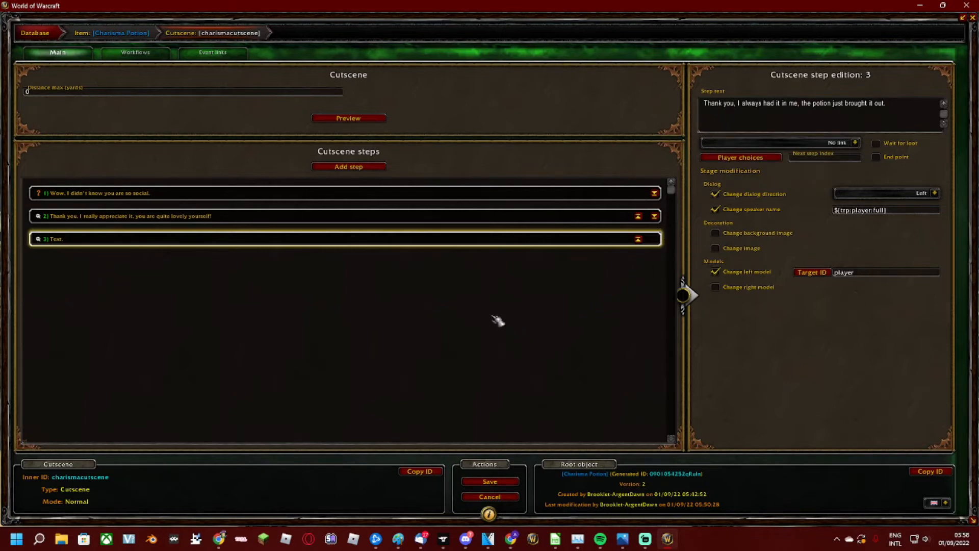
left_click(906, 107)
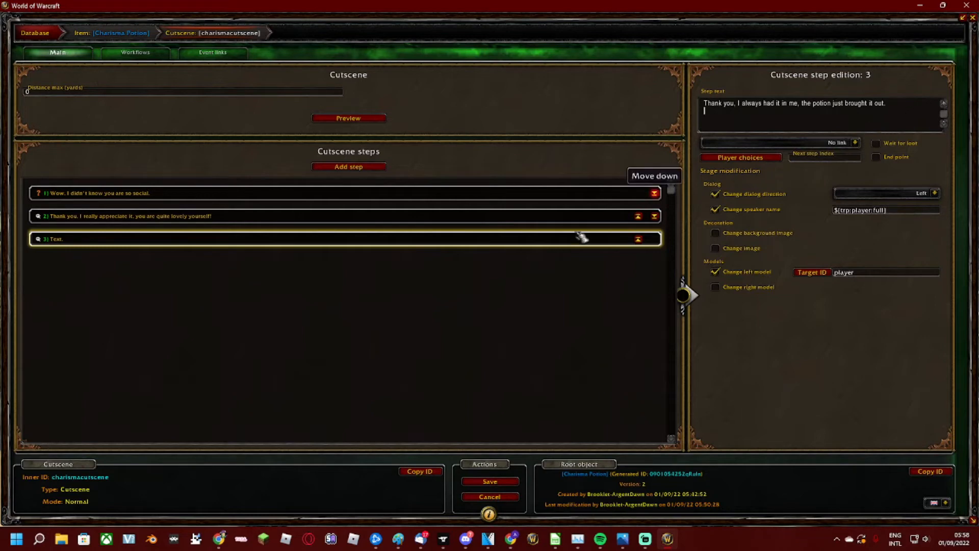
- Add a fourth cutscene step reading "Oh no, I accidentally drank a potion of charisma, I am actually very introverted."
left_click(365, 172)
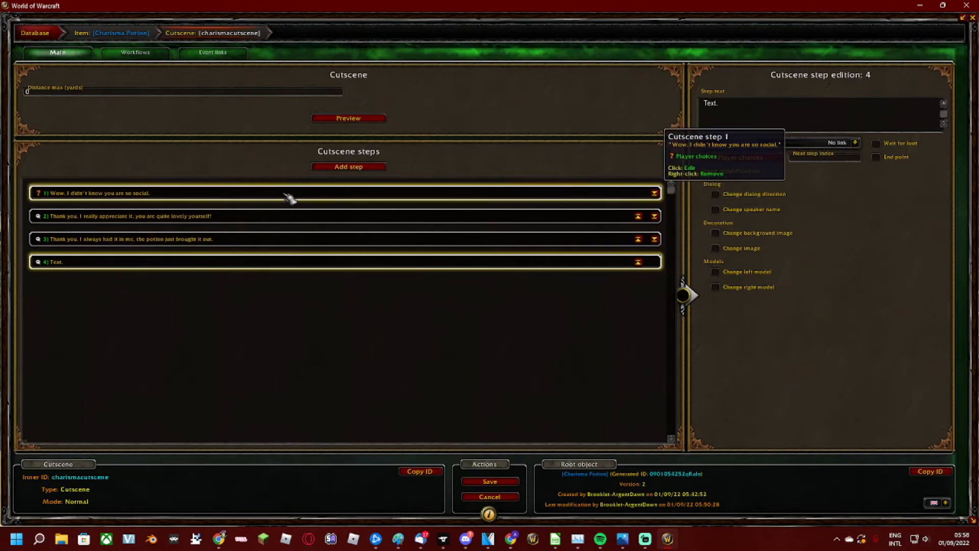
left_click(305, 197)
left_click(761, 158)
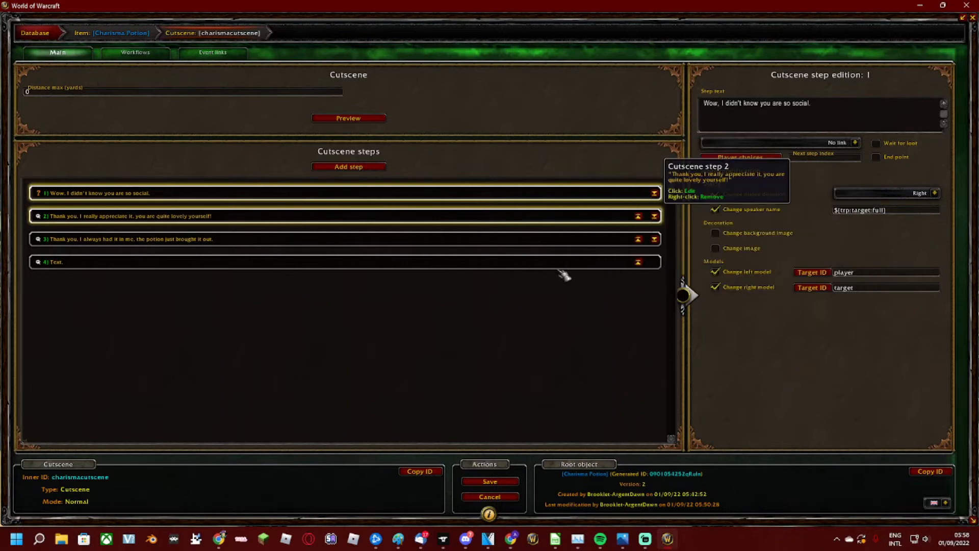
left_click(540, 262)
double_click(711, 104)
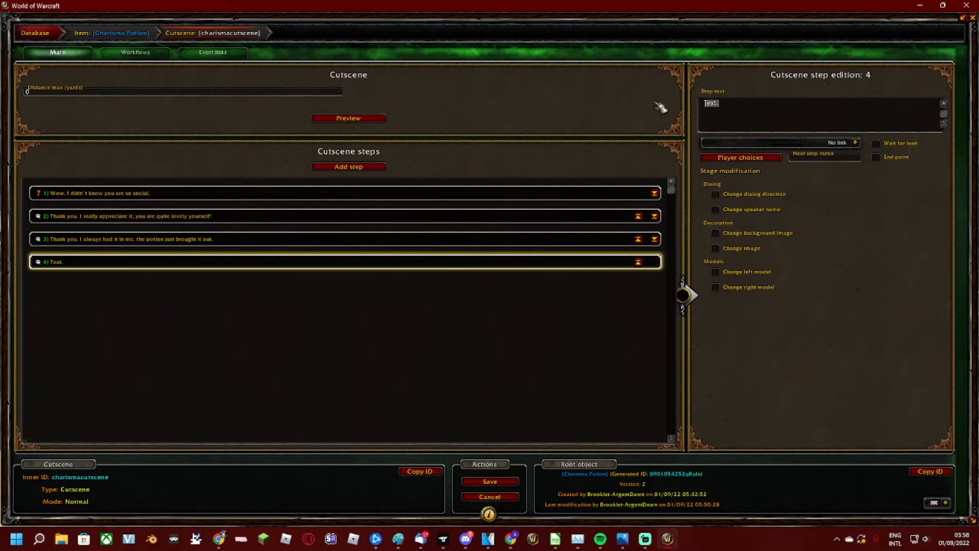
type("O")
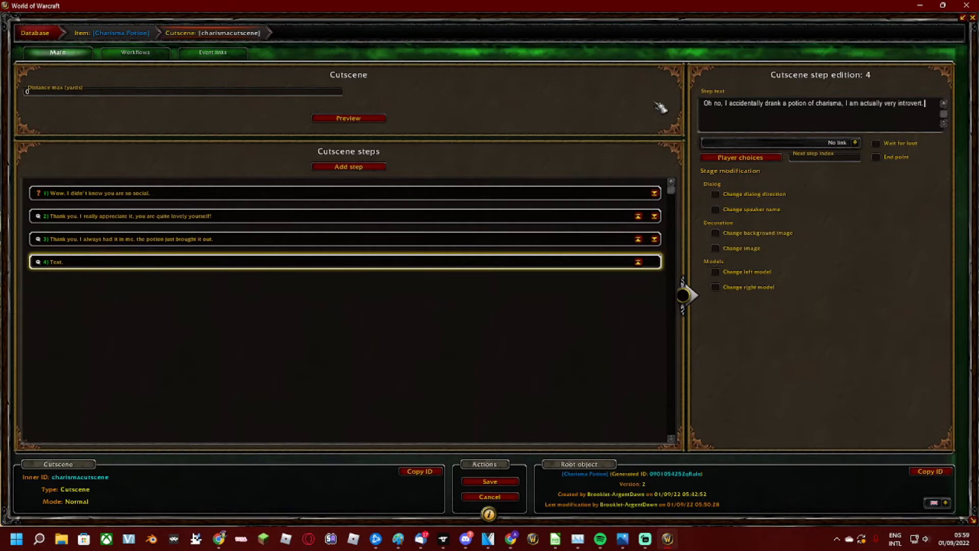
- Give cutscene step 4 dialog direction Left, left model "player" and speaker name ${trp:player:full}
left_click(732, 196)
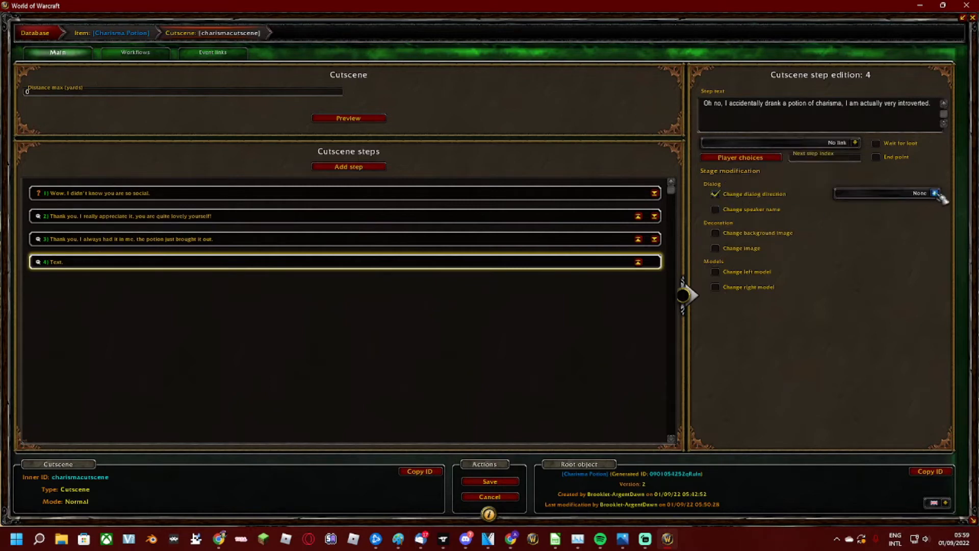
left_click(934, 192)
left_click(888, 219)
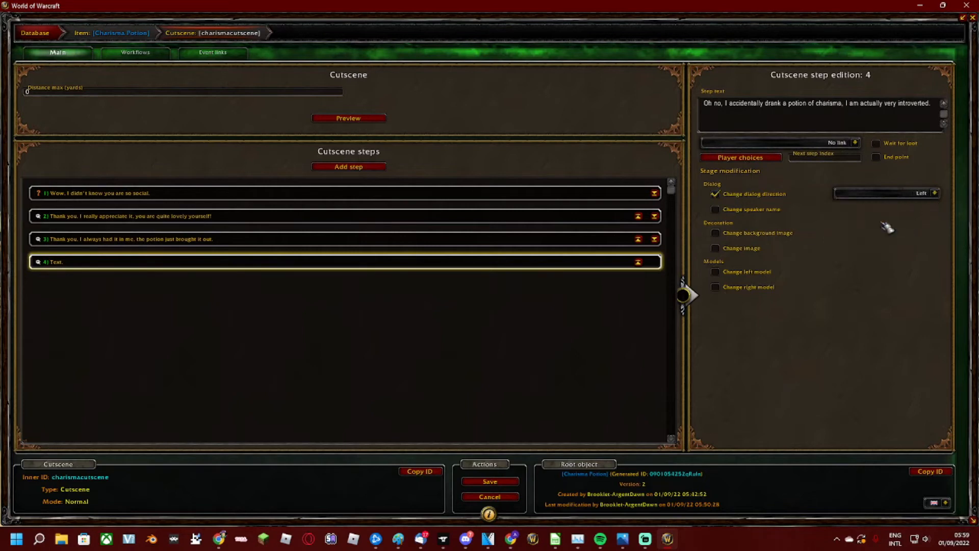
left_click(764, 278)
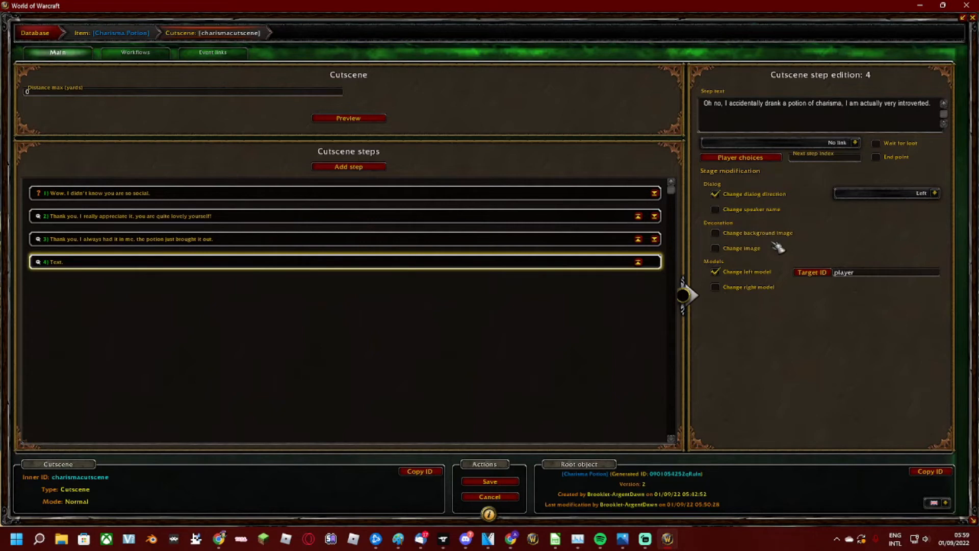
left_click(745, 210)
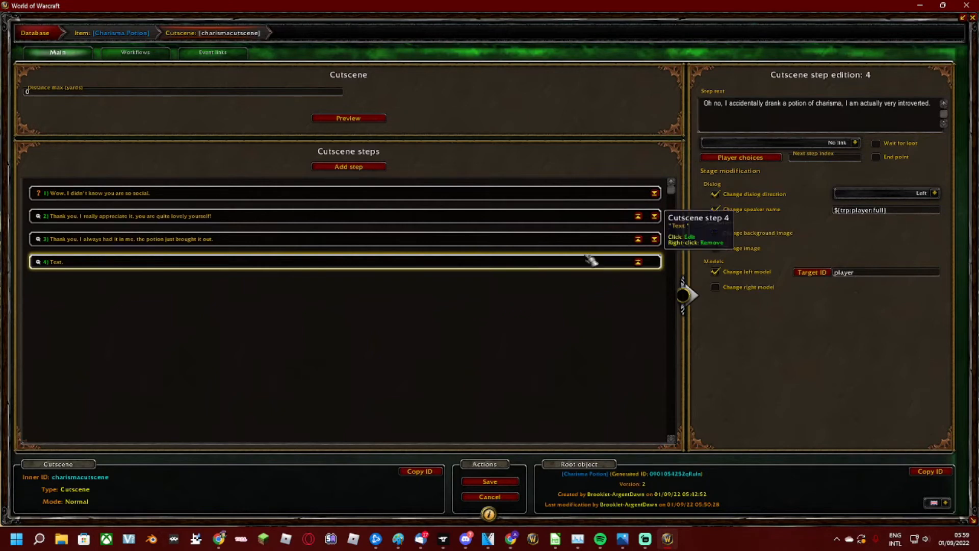
- Review the texts and stage settings of cutscene steps 2, 3 and 4
left_click(544, 241)
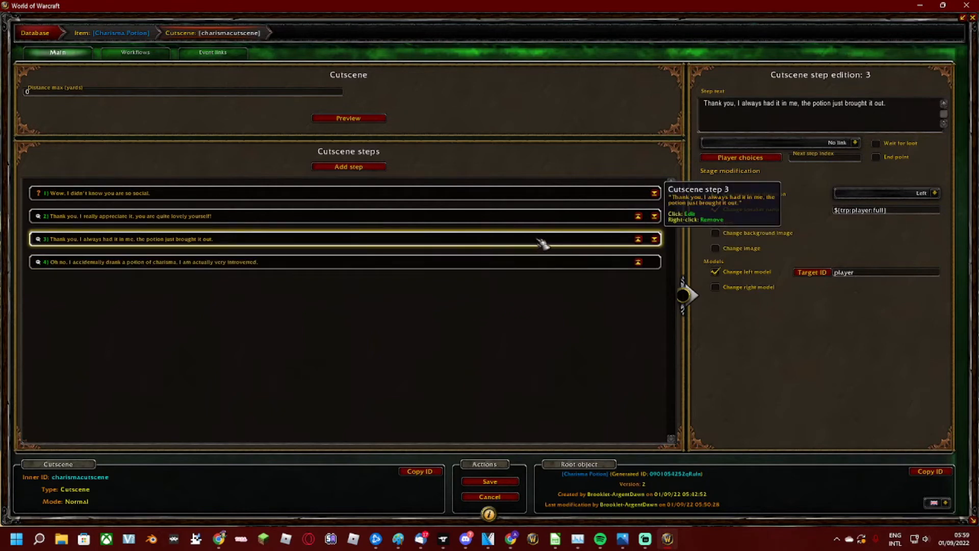
left_click(431, 220)
left_click(400, 240)
left_click(380, 262)
left_click(364, 239)
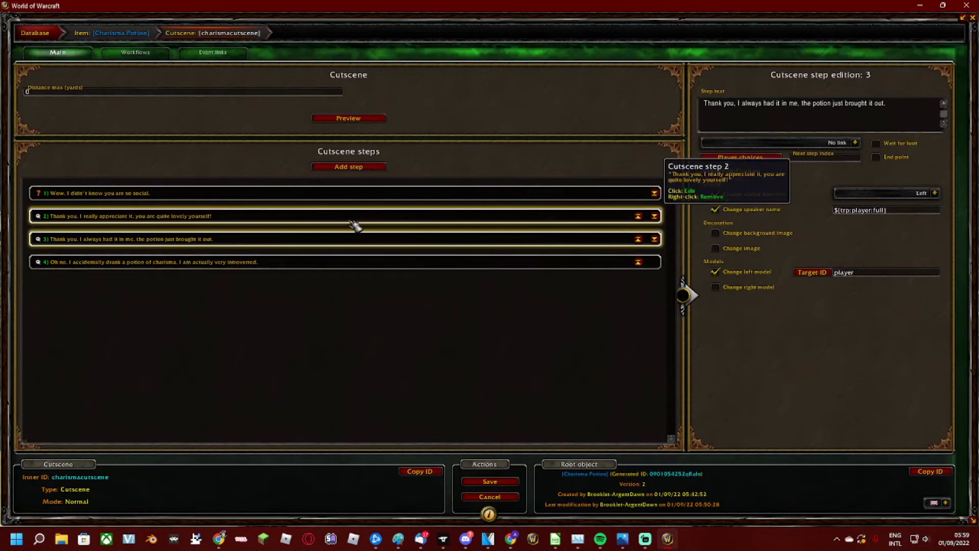
left_click(351, 217)
left_click(327, 242)
left_click(305, 261)
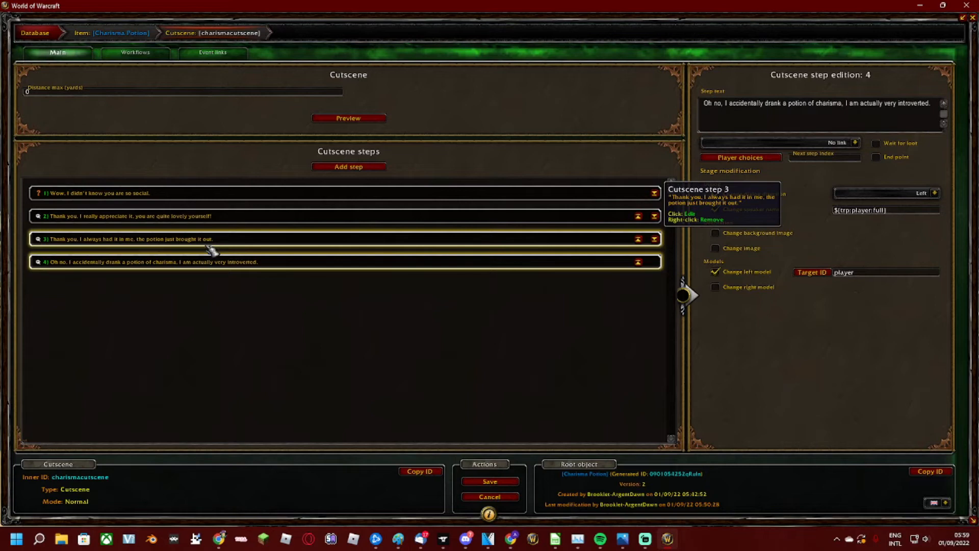
left_click(190, 220)
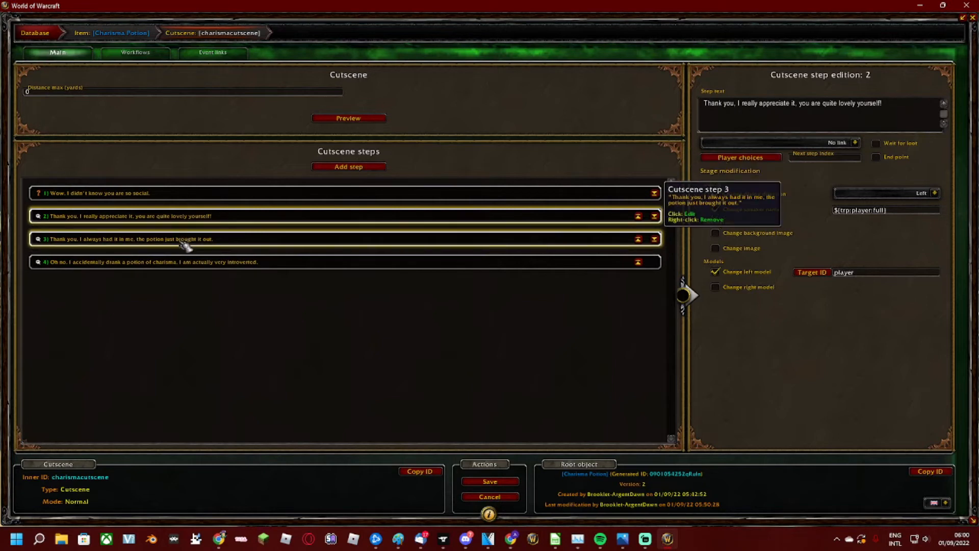
left_click(186, 246)
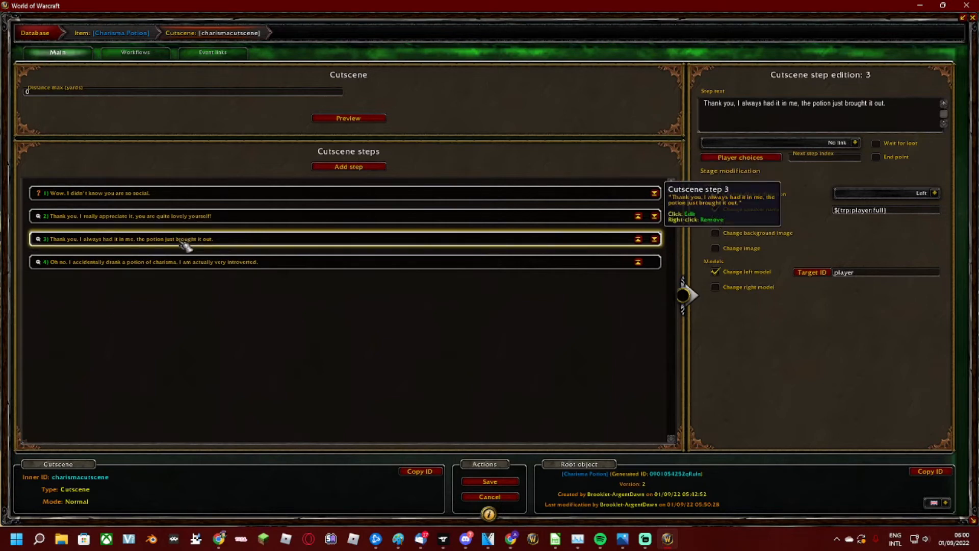
- Add a fifth cutscene step and set its dialog direction to Right
left_click(343, 170)
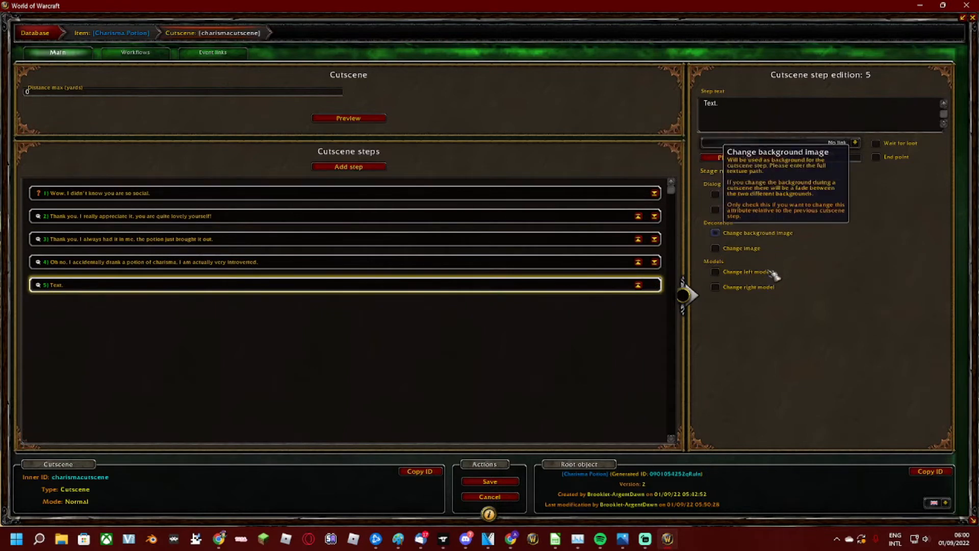
left_click(716, 287)
left_click(715, 287)
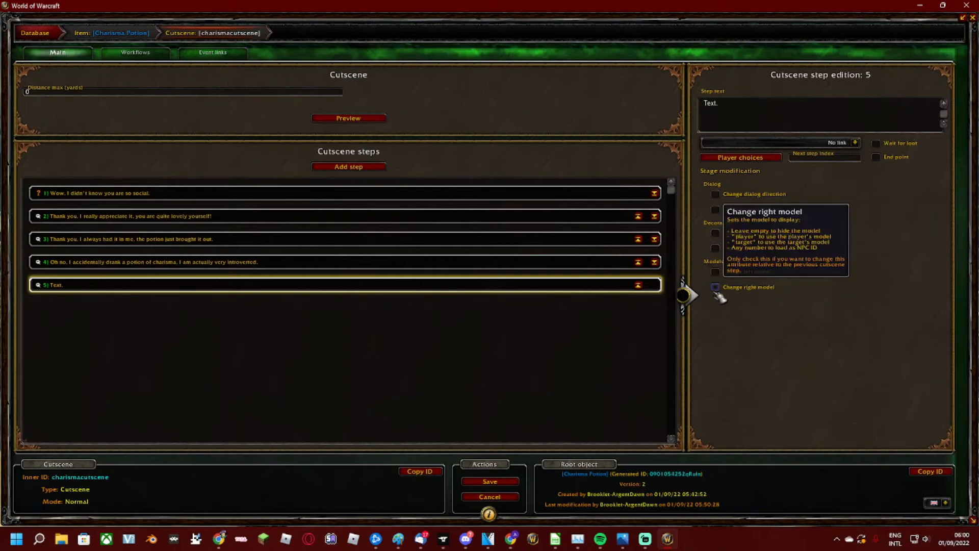
left_click(735, 197)
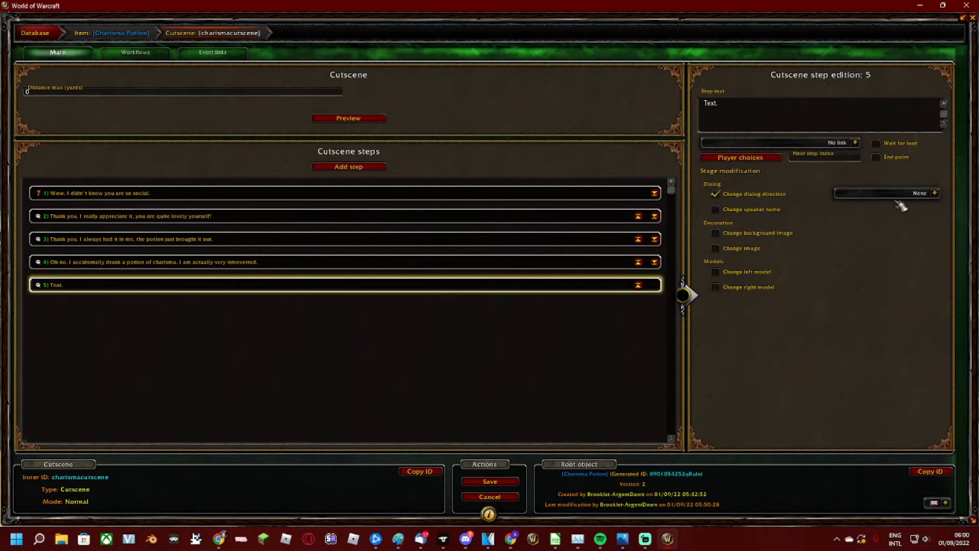
left_click(937, 193)
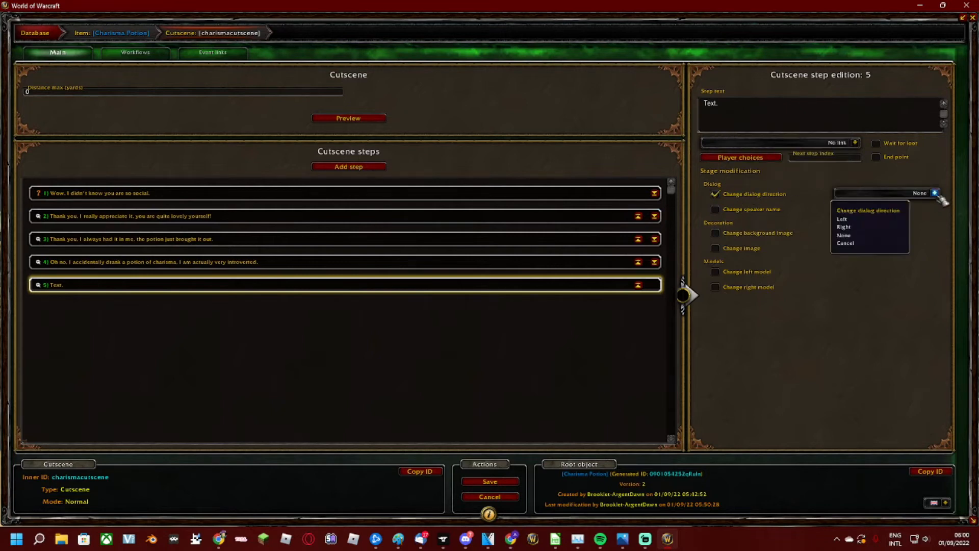
left_click(875, 234)
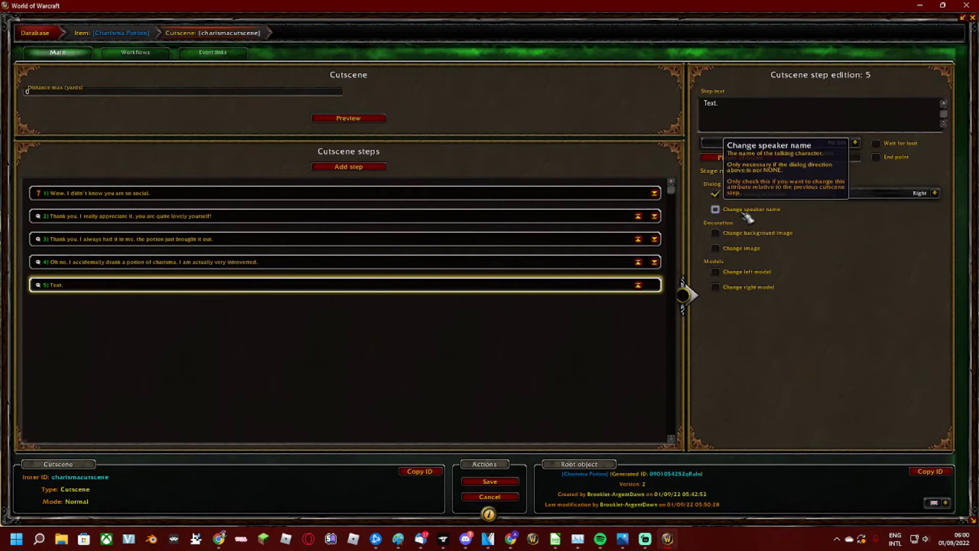
left_click(745, 215)
left_click(873, 213)
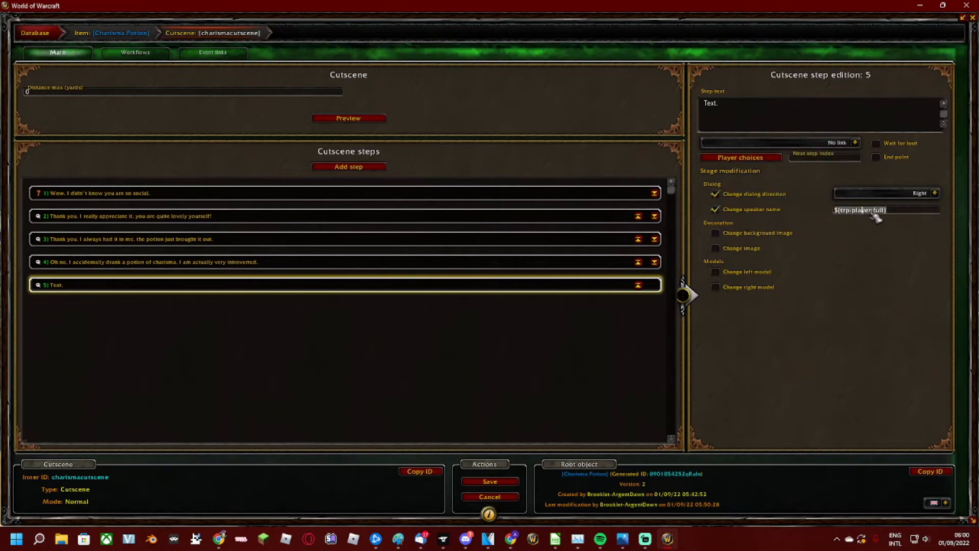
left_click(744, 213)
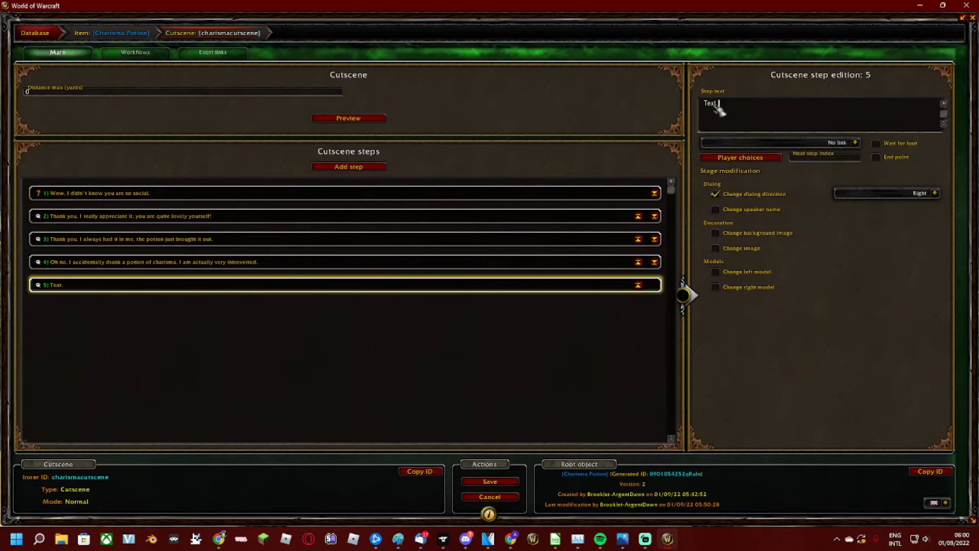
- Replace the placeholder text of cutscene step 5 with "You're welcome."
left_click_drag(735, 107, 708, 107)
type("You're welcome.")
- Set the next step index of cutscene steps 2 and 3 to 5
left_click(321, 262)
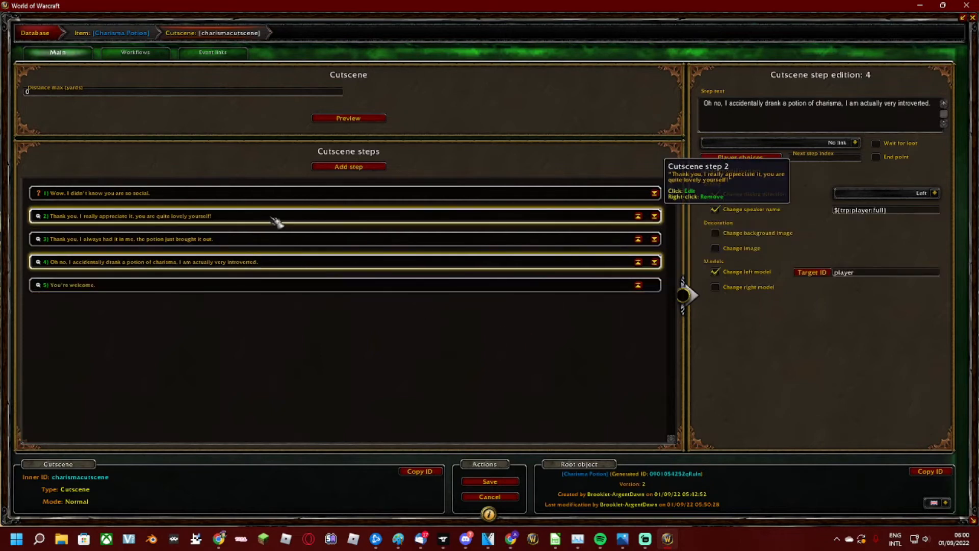
left_click(275, 220)
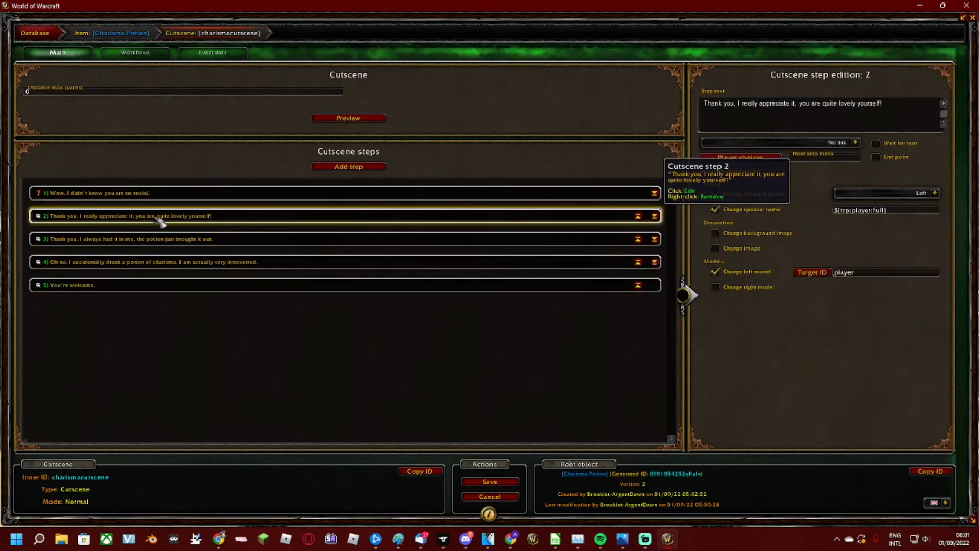
left_click(823, 160)
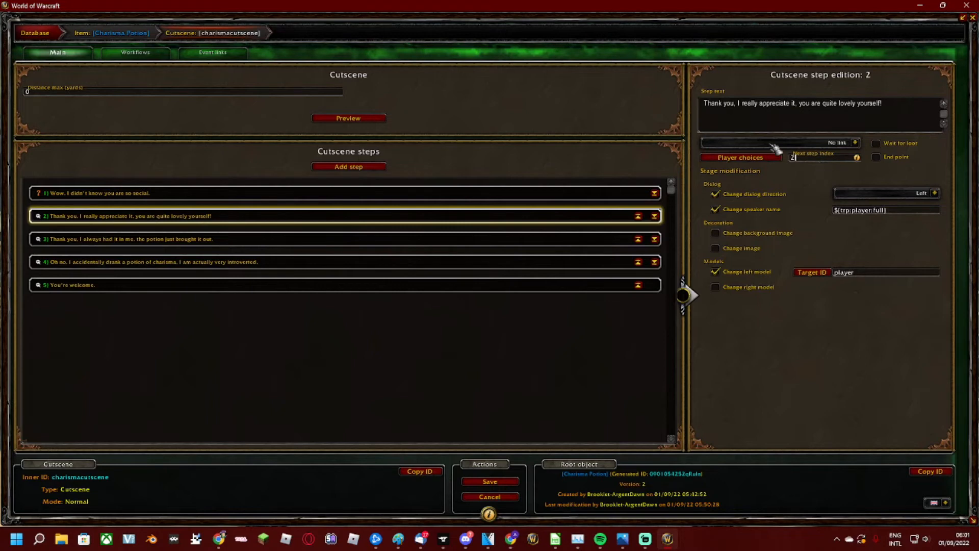
left_click(342, 246)
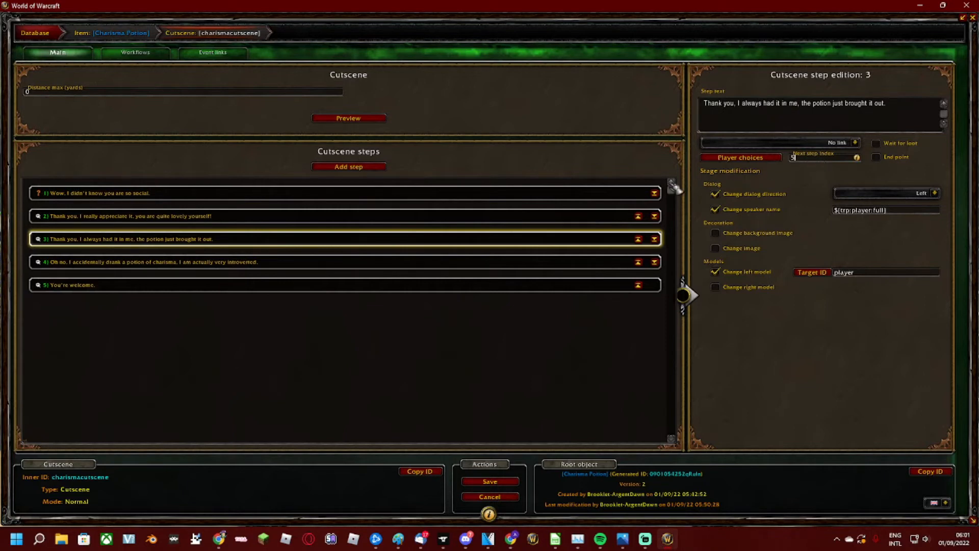
left_click(450, 221)
left_click(794, 160)
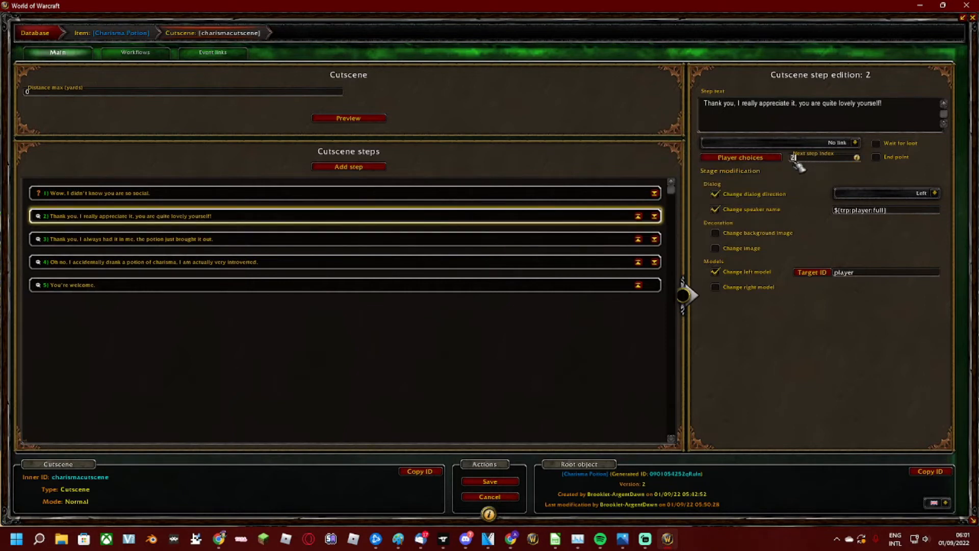
type("5")
left_click(471, 241)
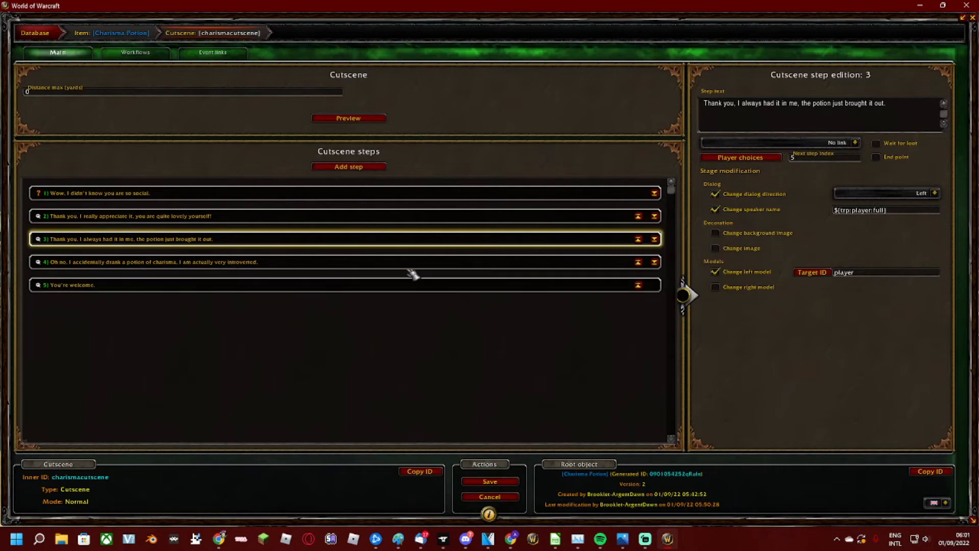
- Add a sixth cutscene step reading "Oh I am sorry, I hope you are happy."
left_click(400, 263)
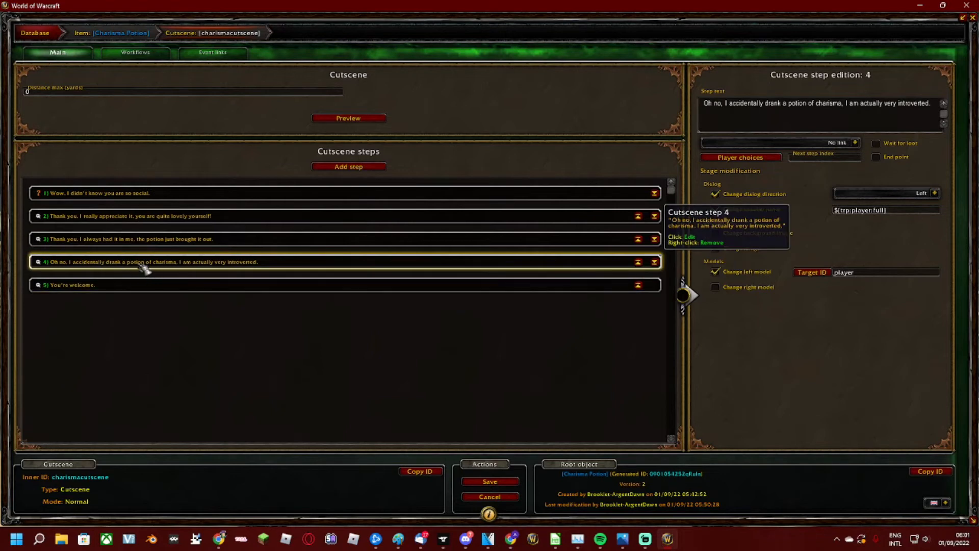
left_click(354, 172)
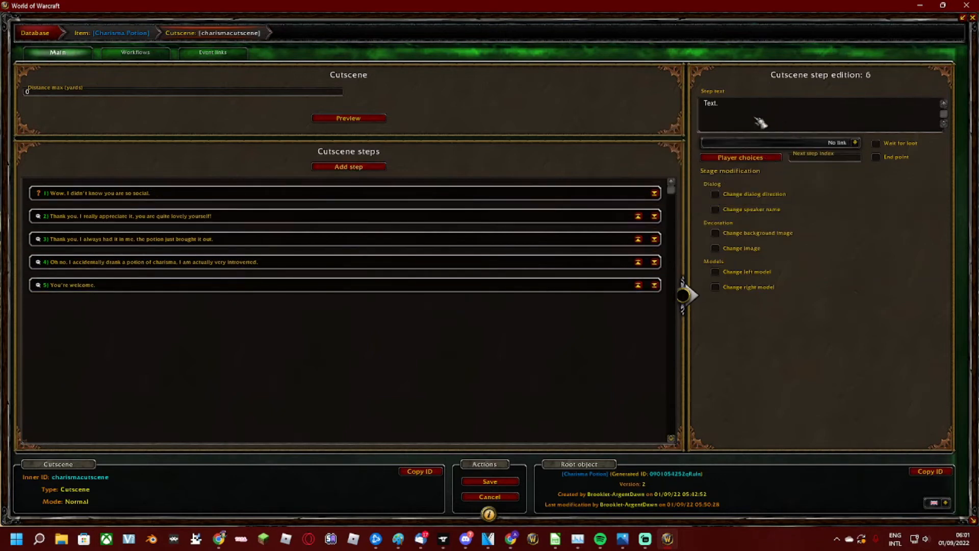
left_click_drag(758, 108, 678, 104)
scroll(540, 295, "down", 3)
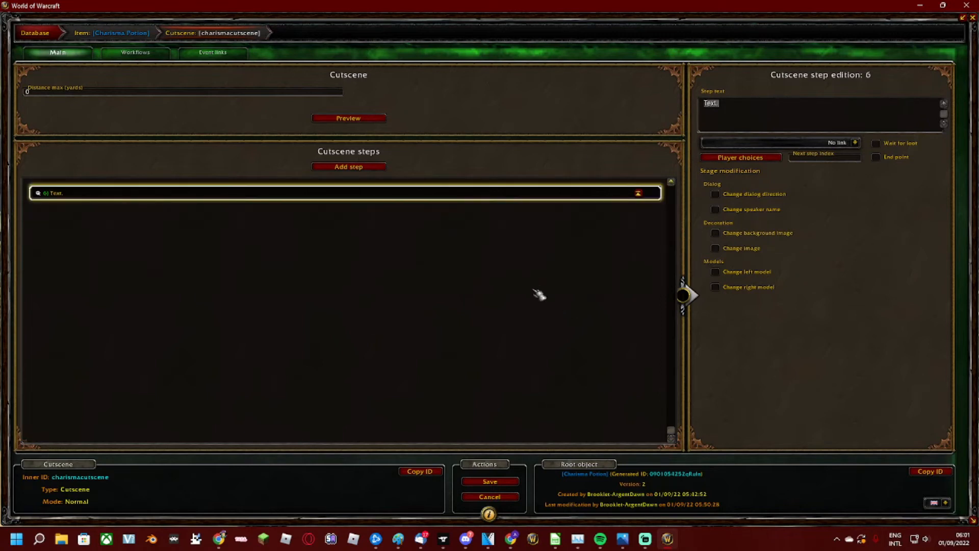
scroll(539, 284, "up", 3)
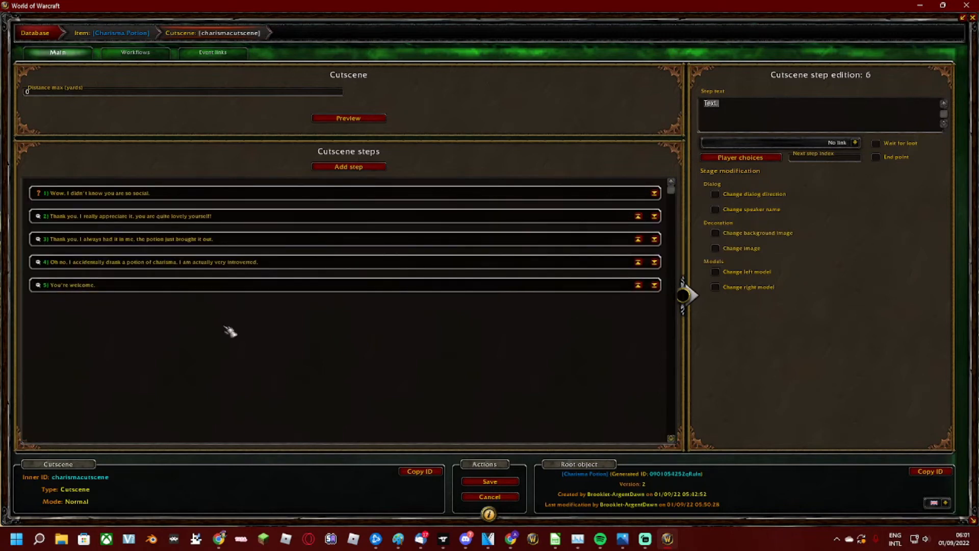
scroll(225, 324, "down", 3)
scroll(245, 292, "up", 3)
scroll(218, 349, "down", 3)
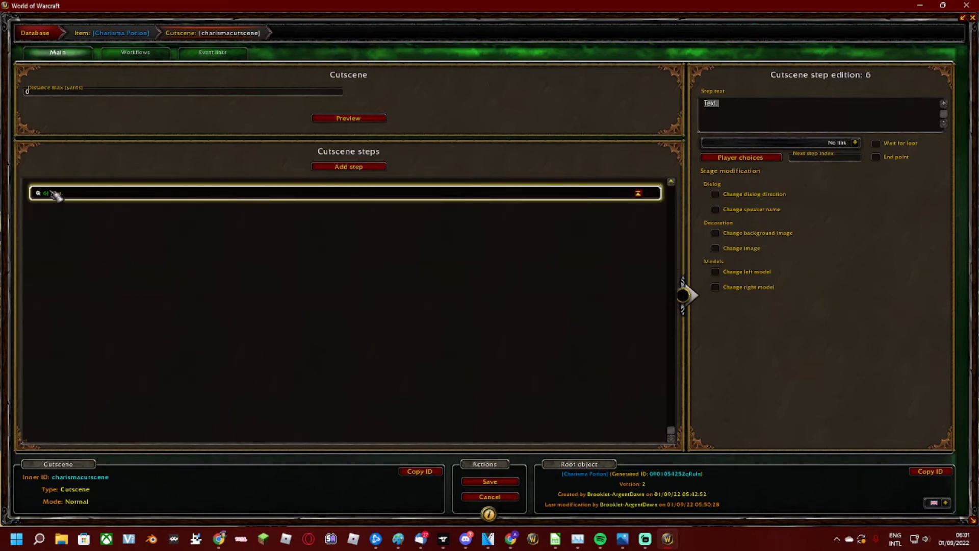
left_click(737, 104)
left_click_drag(747, 108, 683, 97)
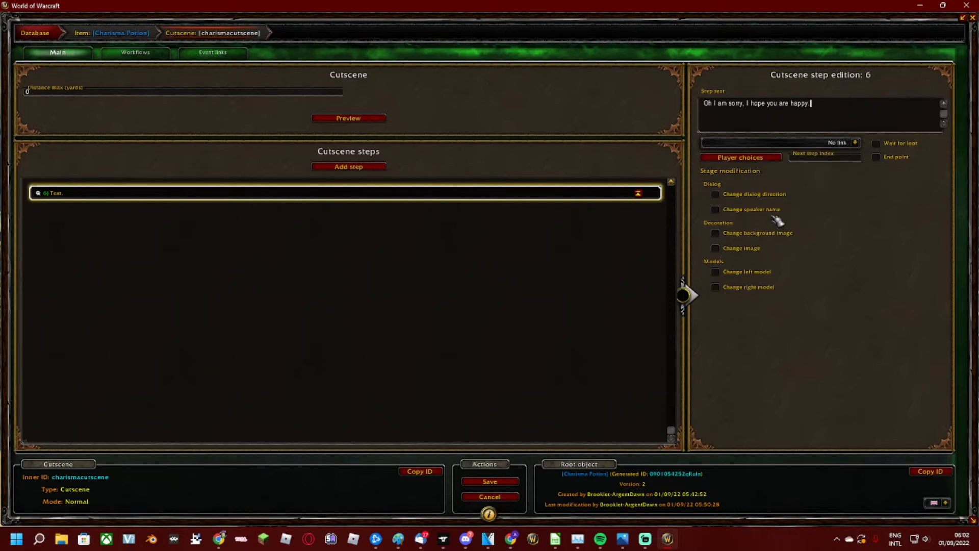
- Set step 6's dialog direction to Right and mark cutscene steps 6 and 5 as end points
left_click(754, 199)
left_click(934, 192)
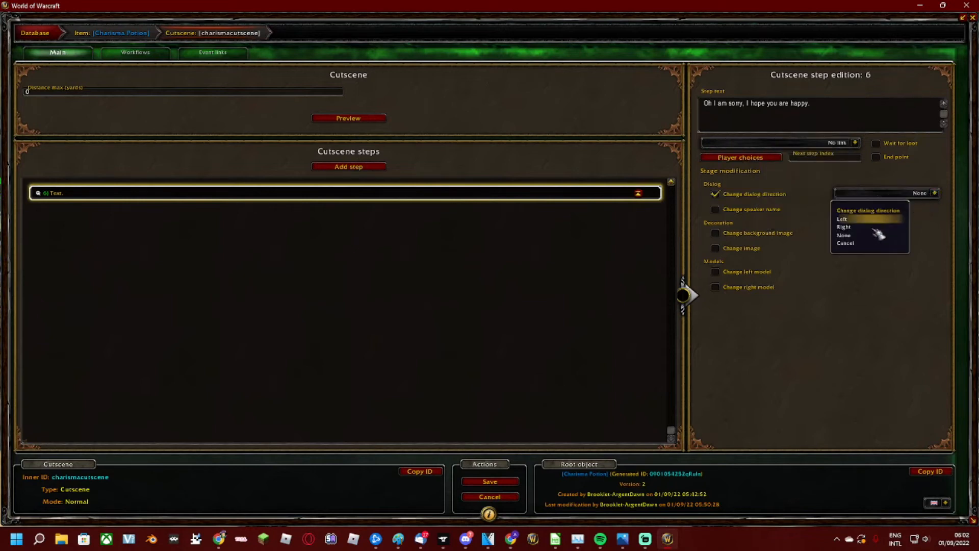
left_click(873, 228)
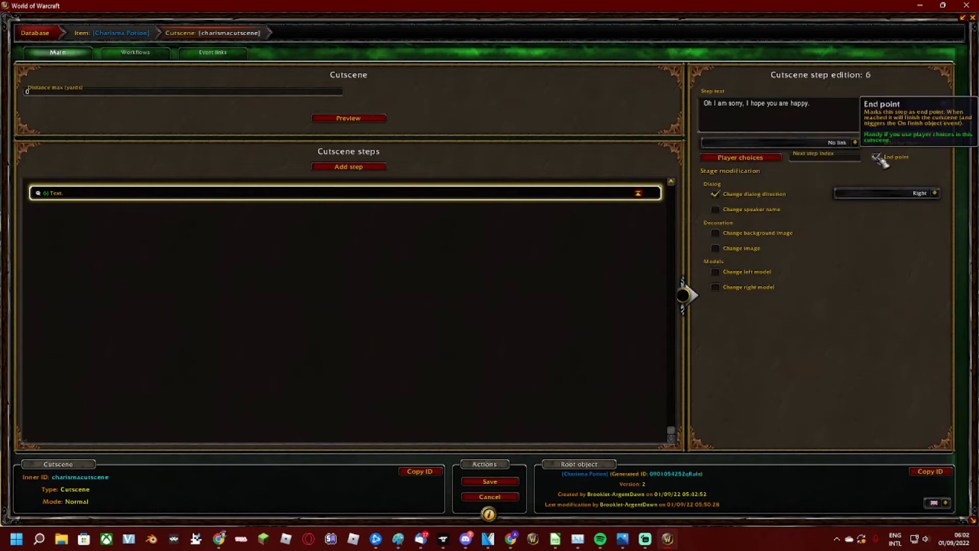
scroll(459, 278, "up", 5)
left_click(395, 289)
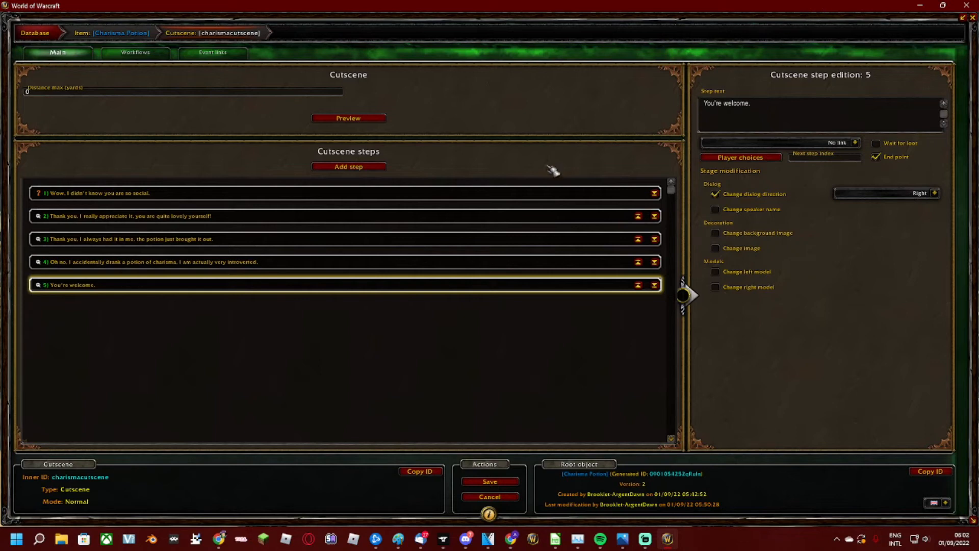
- Preview the opening of the cutscene without a target, then save the cutscene
left_click(346, 117)
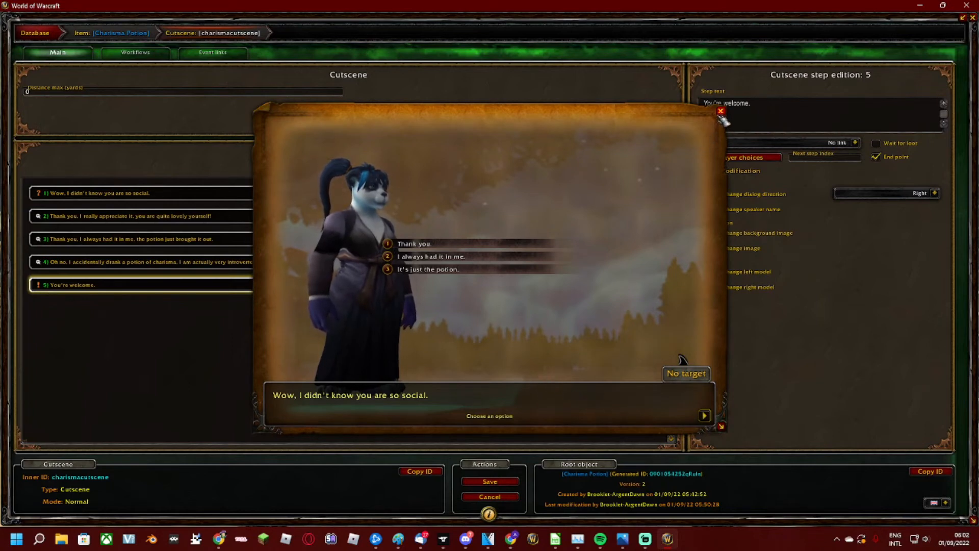
left_click(721, 111)
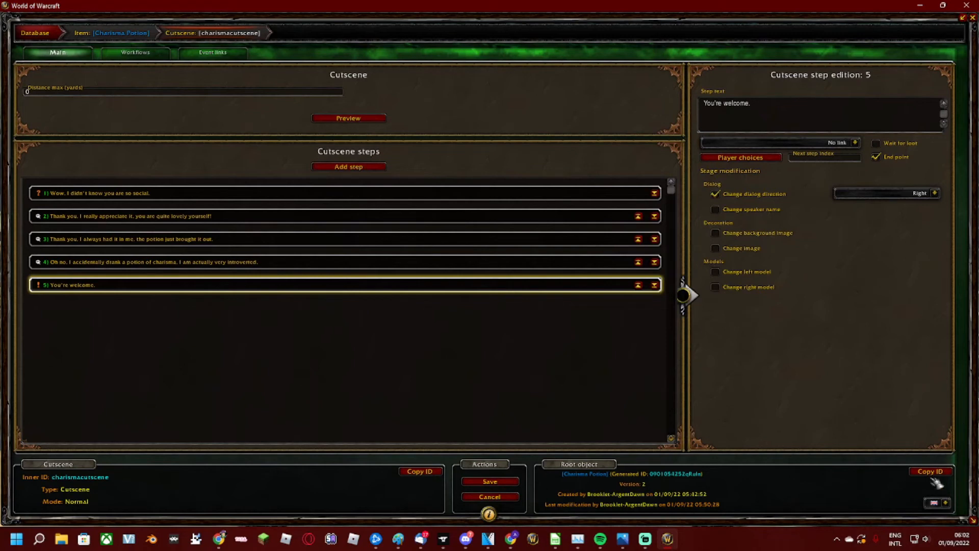
left_click(490, 481)
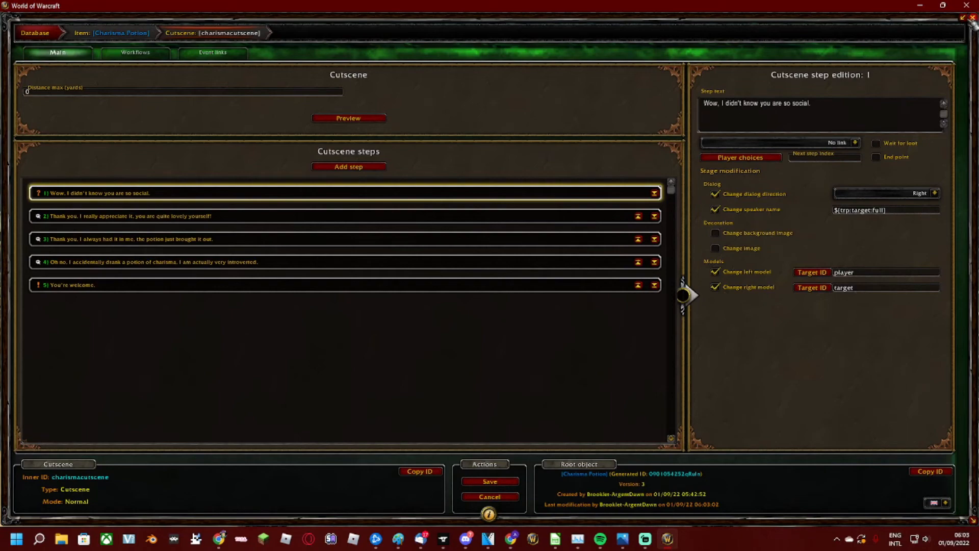
- Restore the editor to a smaller window, move it aside and target the Stormwind City Guard
left_click(963, 18)
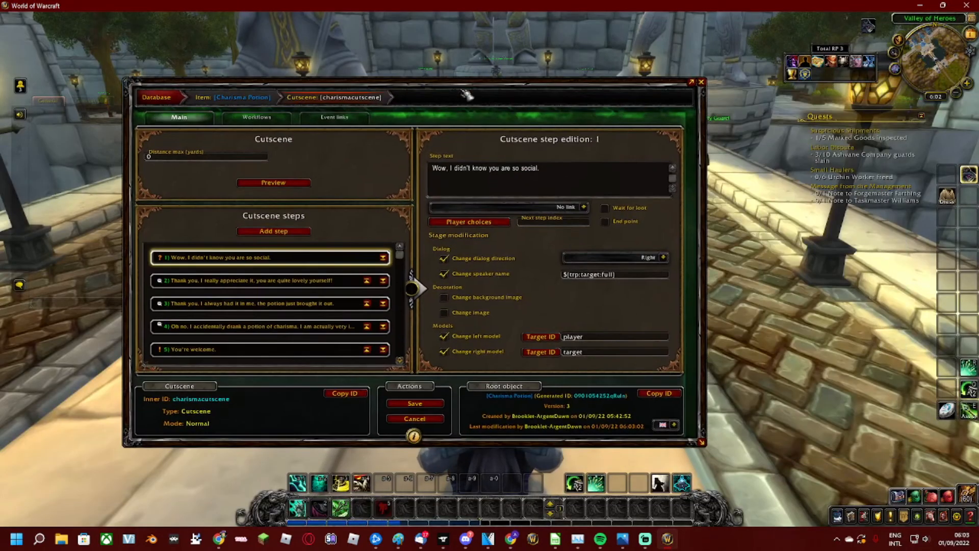
left_click_drag(466, 94, 373, 109)
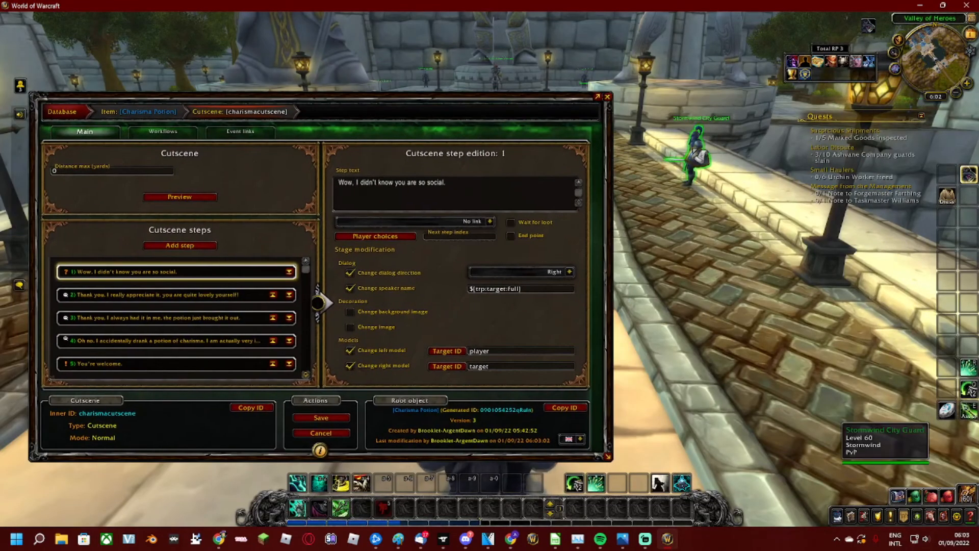
right_click(695, 153)
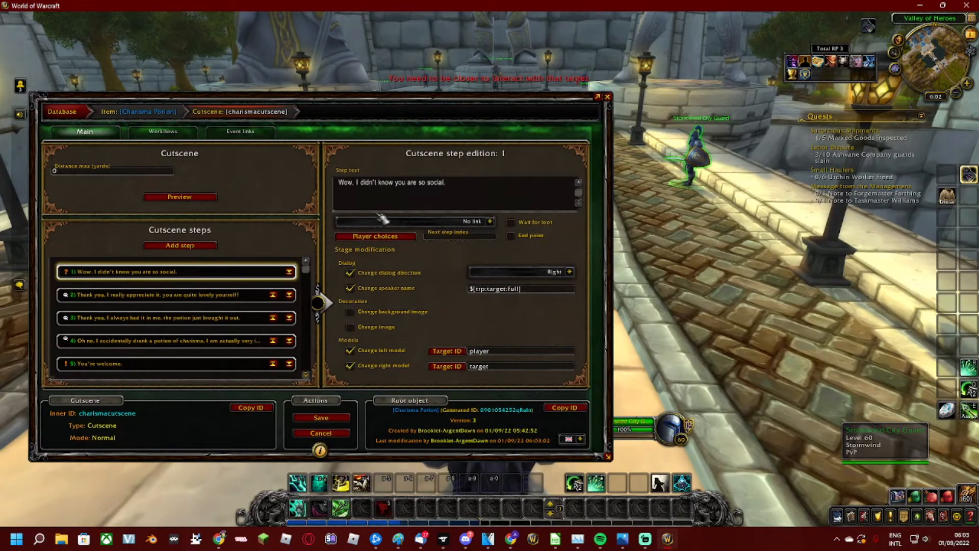
- Preview the cutscene with the guard targeted and play the "Thank you." choice through to its end
left_click(197, 198)
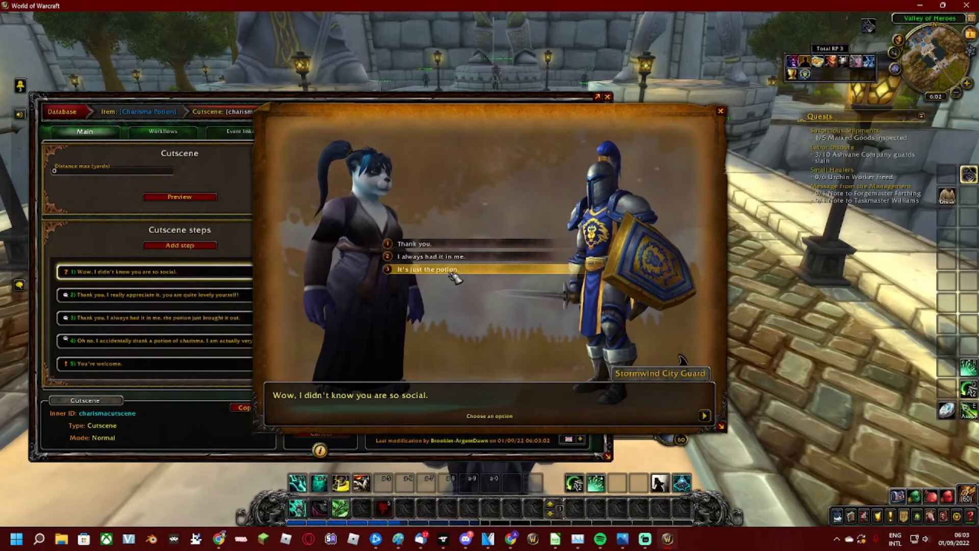
left_click(435, 246)
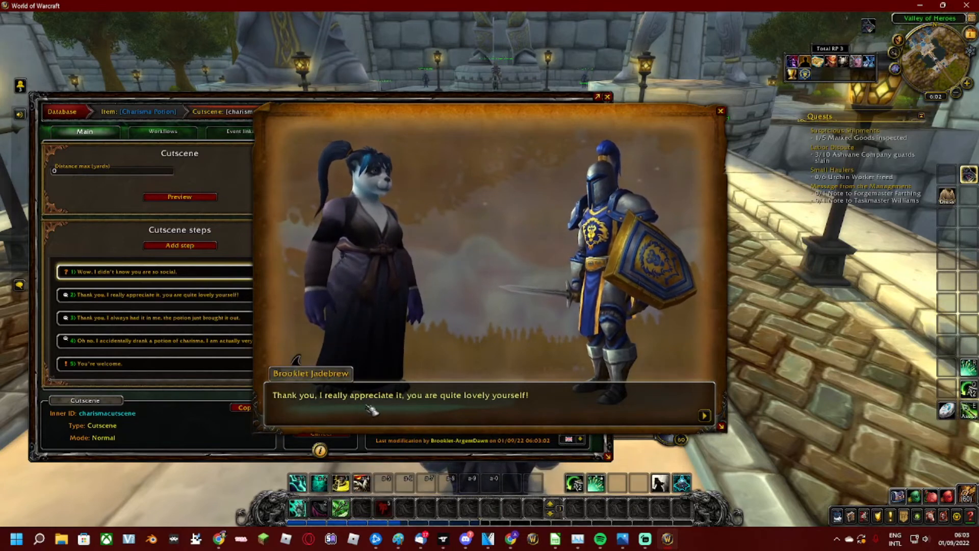
left_click(499, 411)
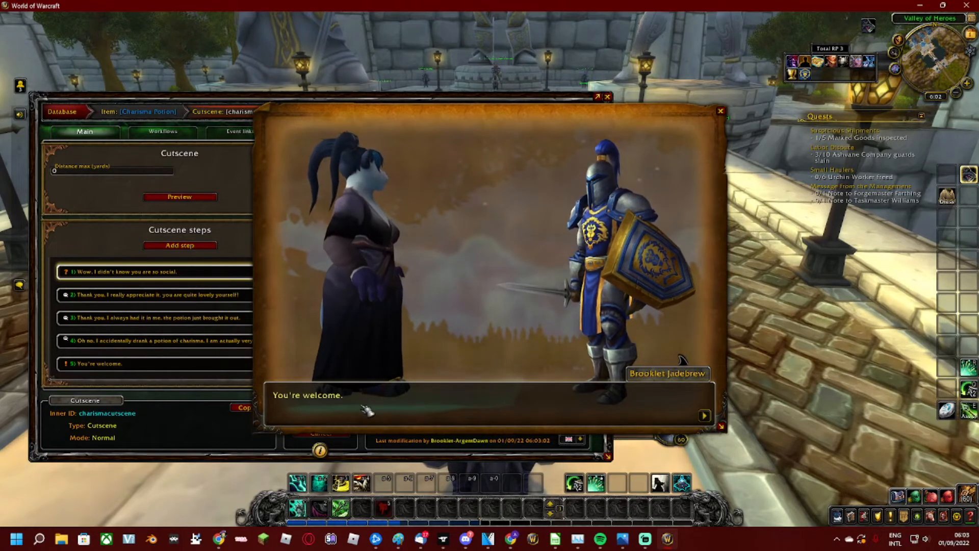
left_click(448, 412)
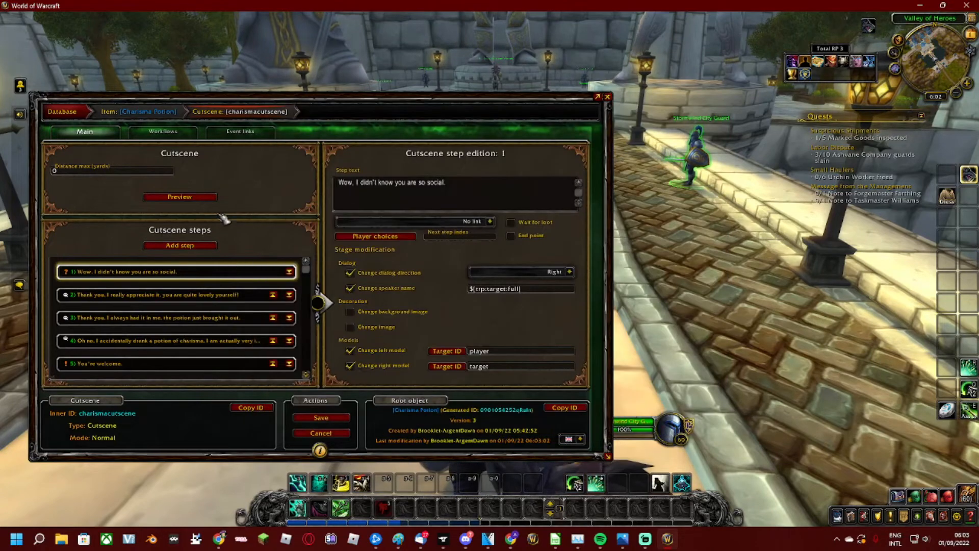
- Preview the cutscene again and follow the "I always had it in me." choice to its closing reply
left_click(180, 197)
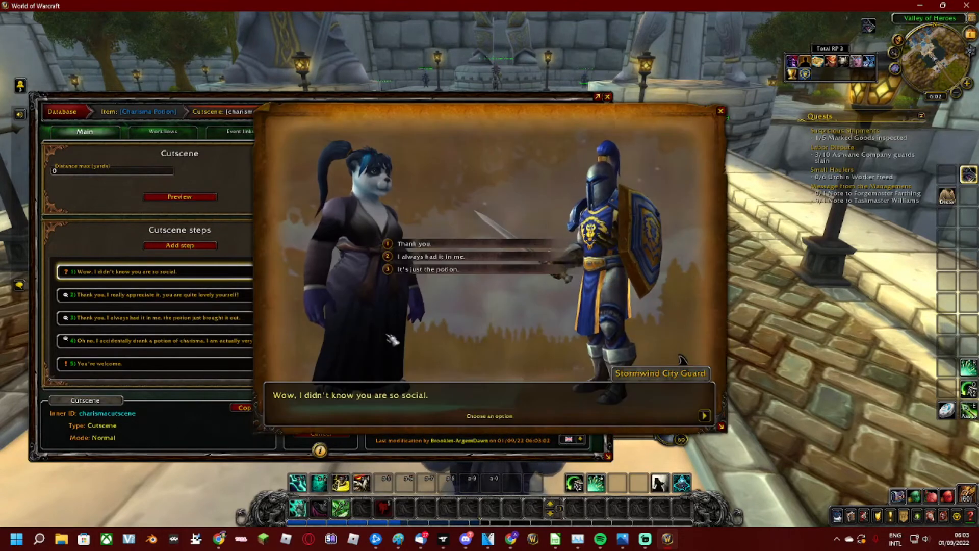
left_click(431, 258)
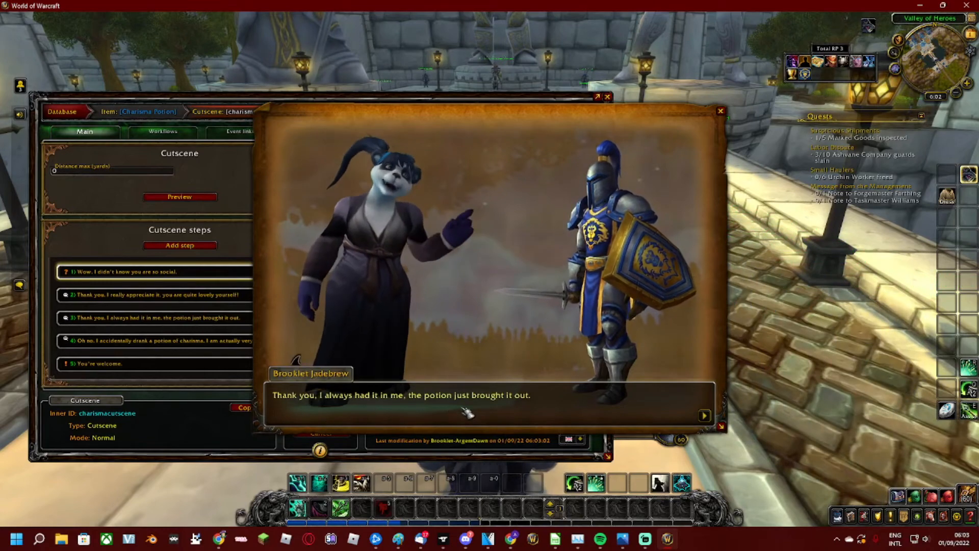
left_click(429, 414)
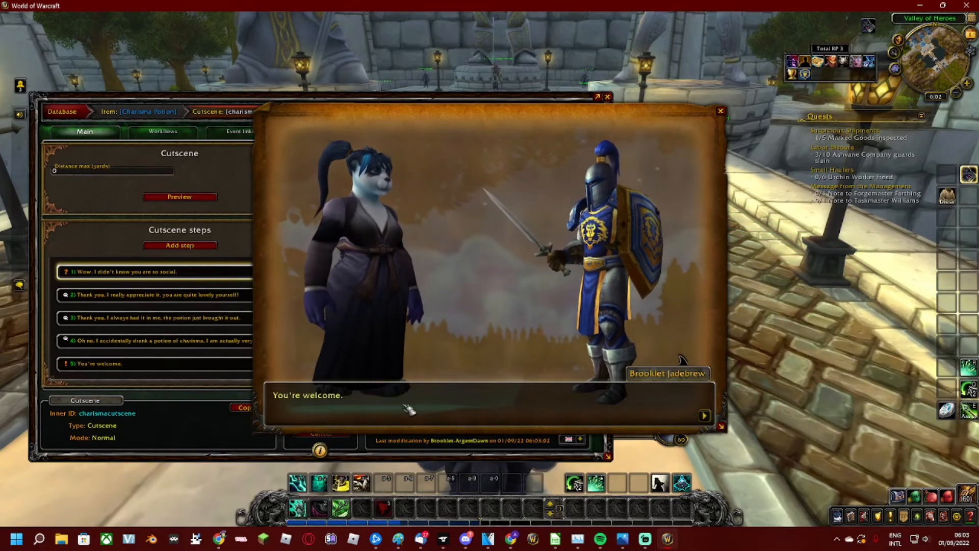
- Close the cutscene preview and look through the list of cutscene steps to check the order of the replies
left_click(433, 405)
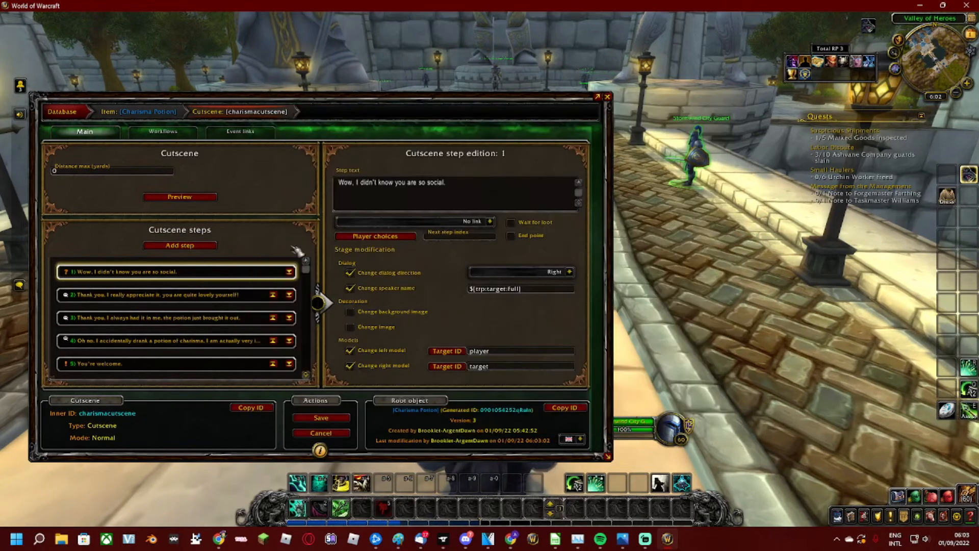
scroll(192, 324, "down", 2)
scroll(191, 323, "up", 2)
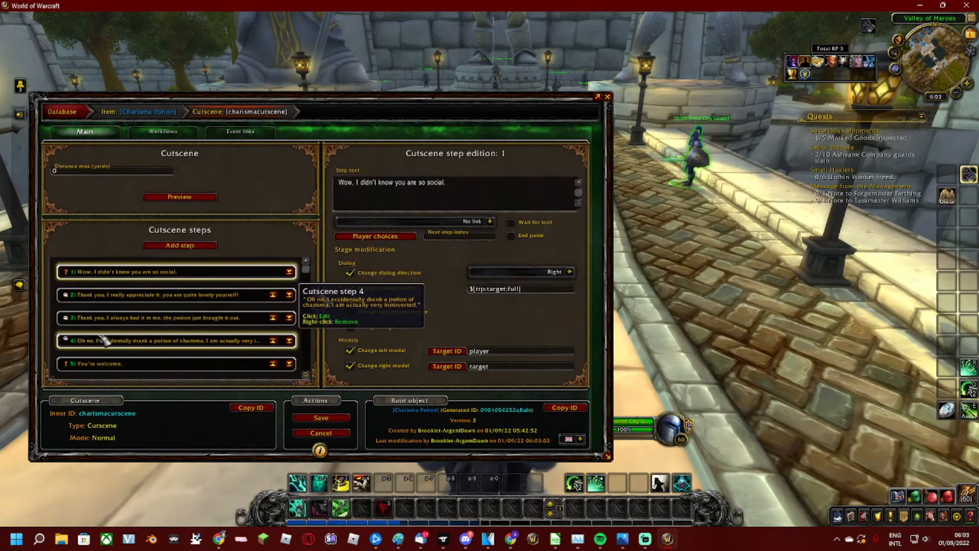
scroll(132, 331, "down", 2)
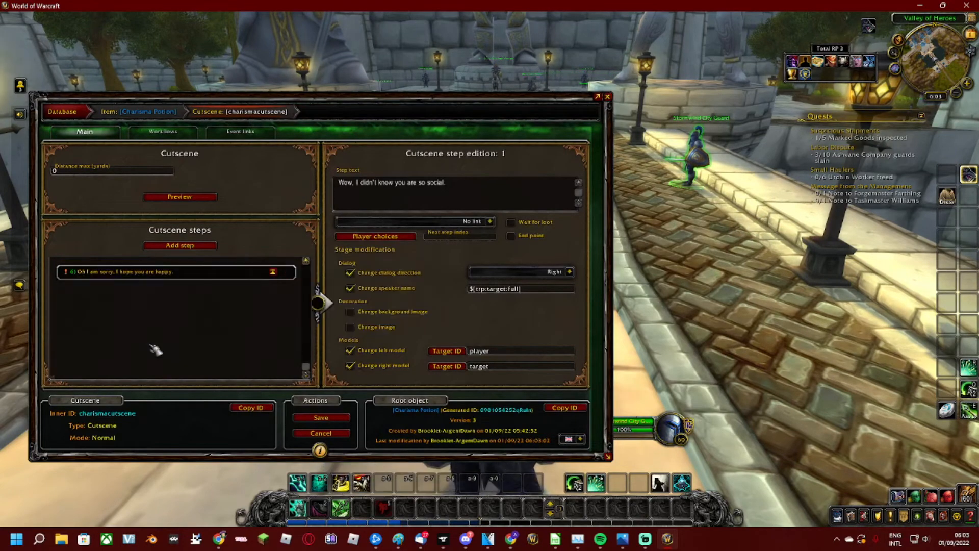
scroll(117, 321, "up", 2)
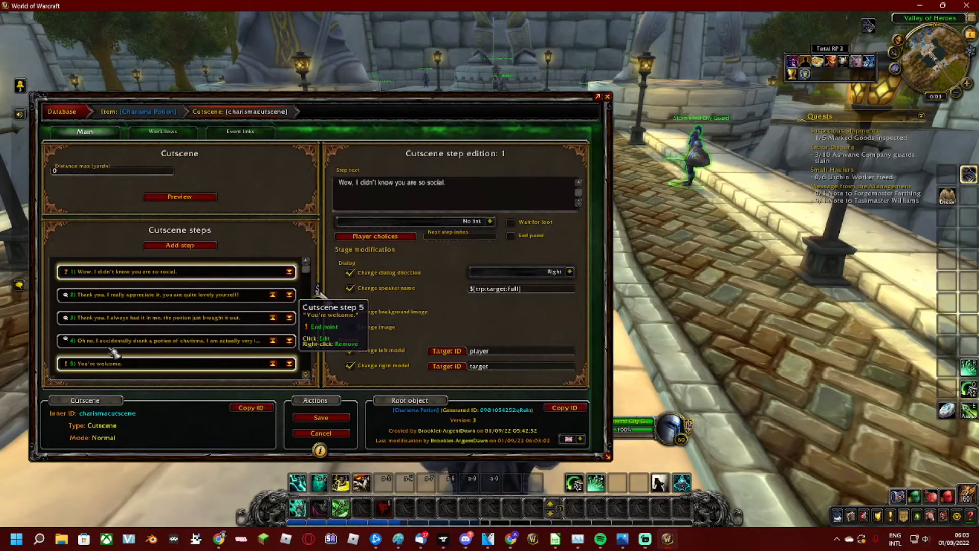
- Preview the cutscene again and play the "It's just the potion." choice through to its end
left_click(191, 198)
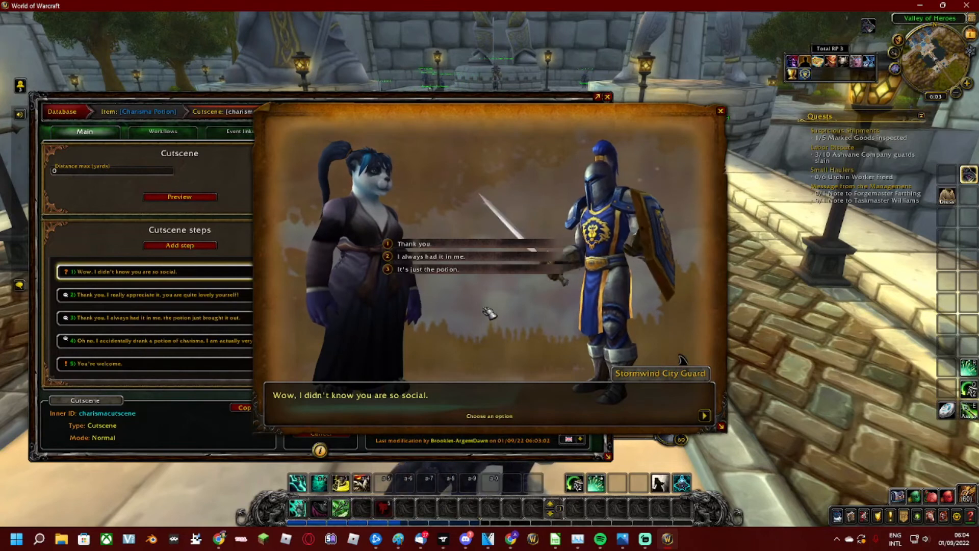
left_click(436, 272)
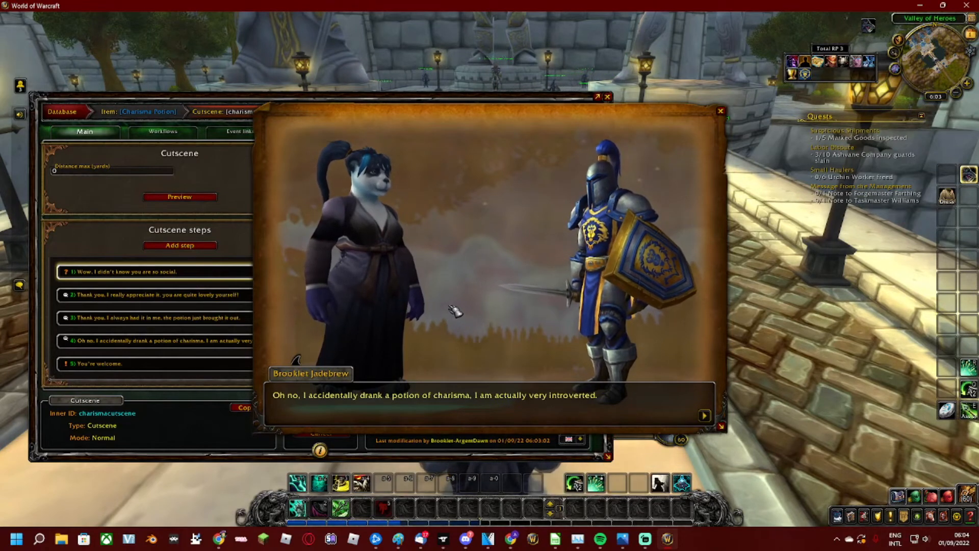
left_click(452, 404)
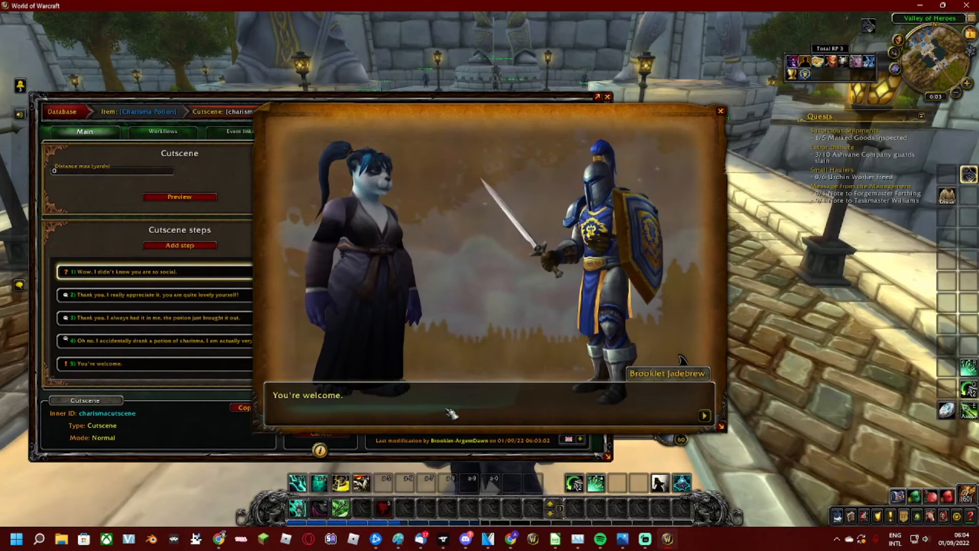
left_click(452, 413)
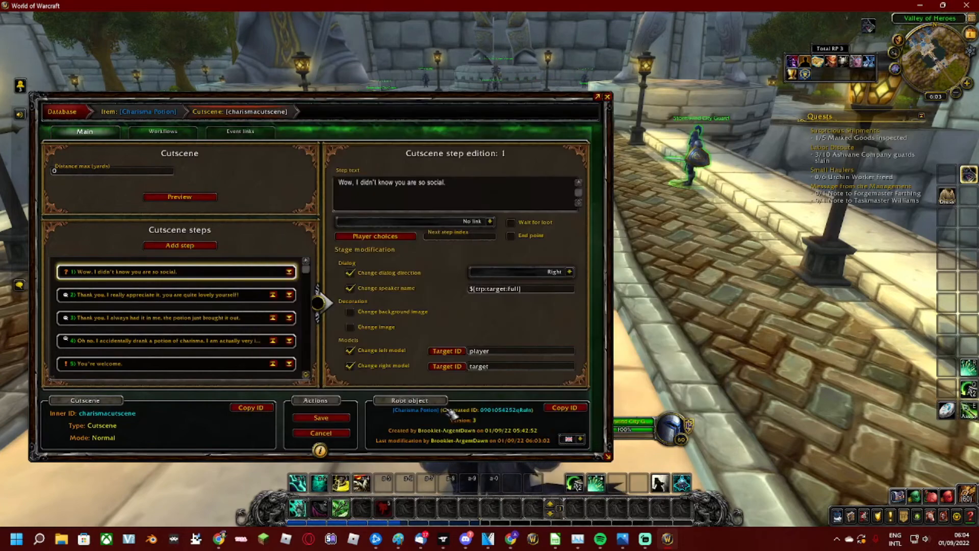
- Set cutscene step 4's next step index to 6 and replay the "It's just the potion." choice in the preview
left_click(168, 340)
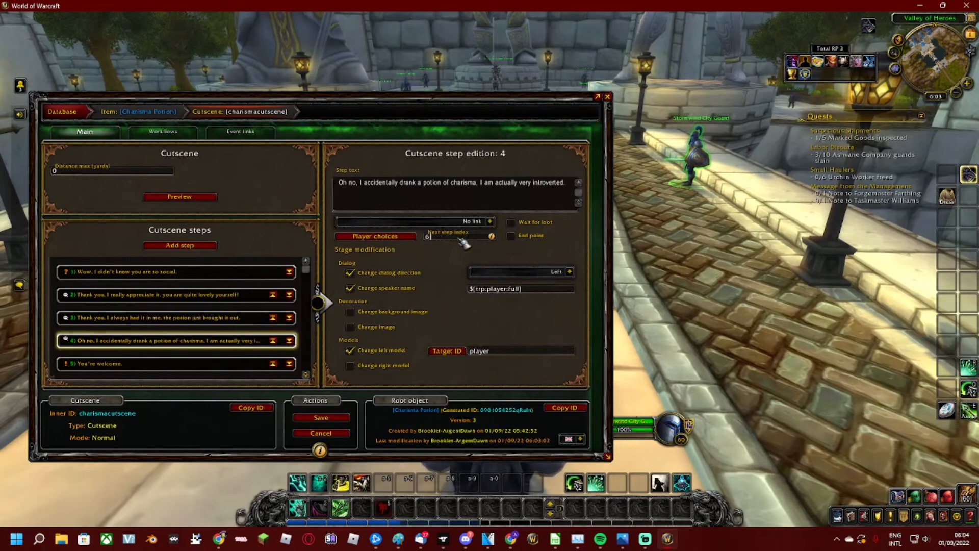
left_click(212, 199)
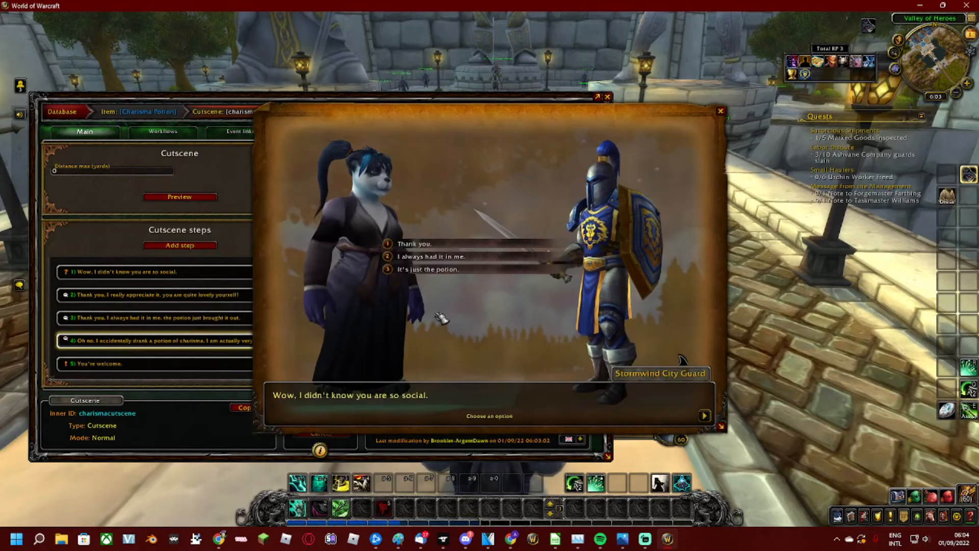
left_click(438, 271)
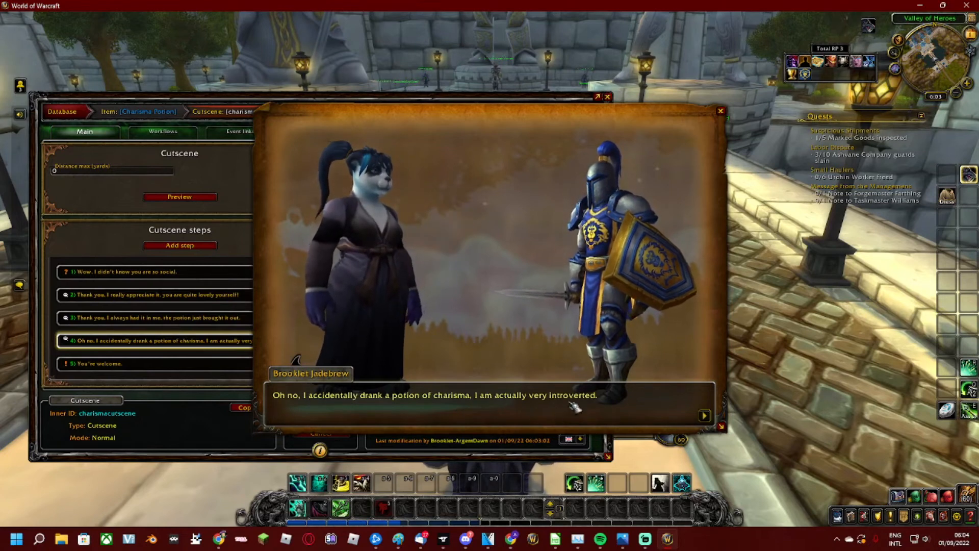
left_click(471, 421)
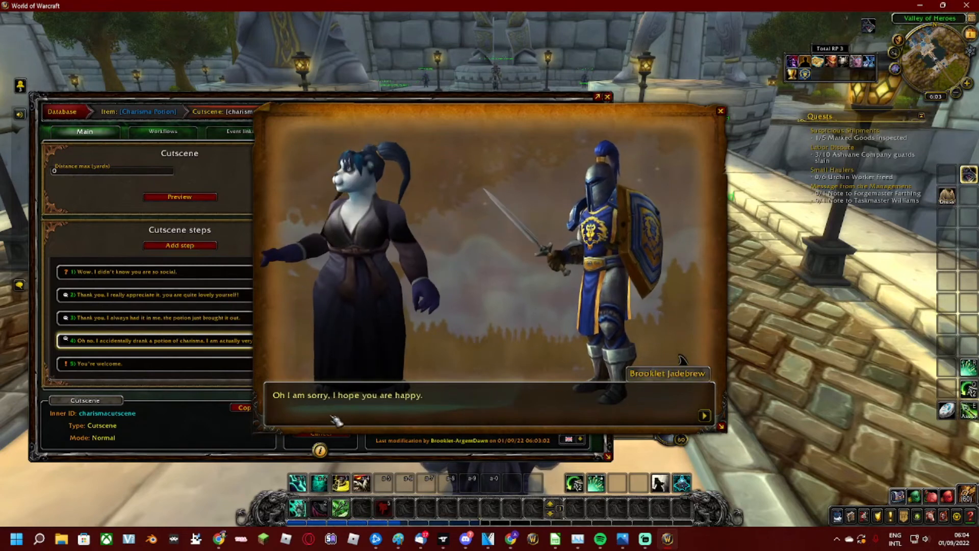
left_click(443, 411)
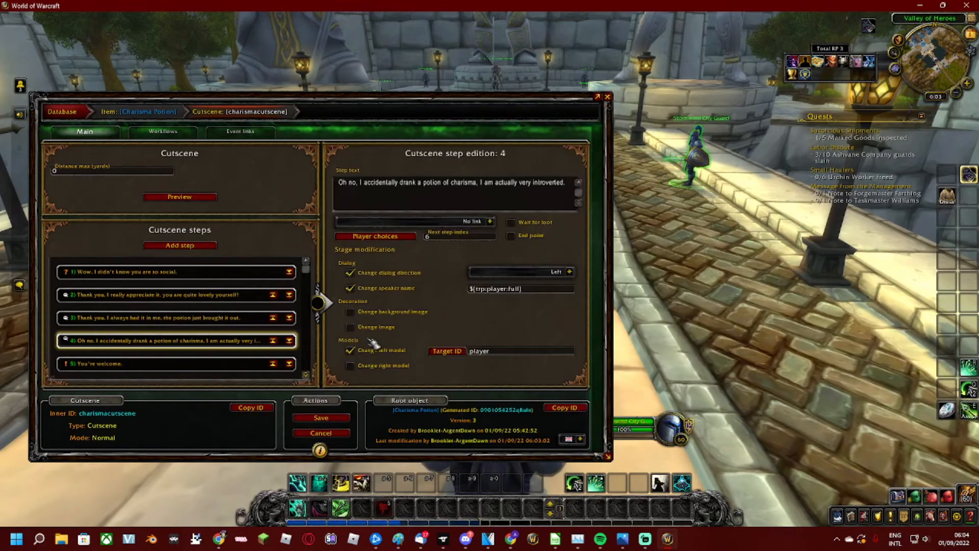
- Maximize the editor window and save the cutscene
left_click(599, 98)
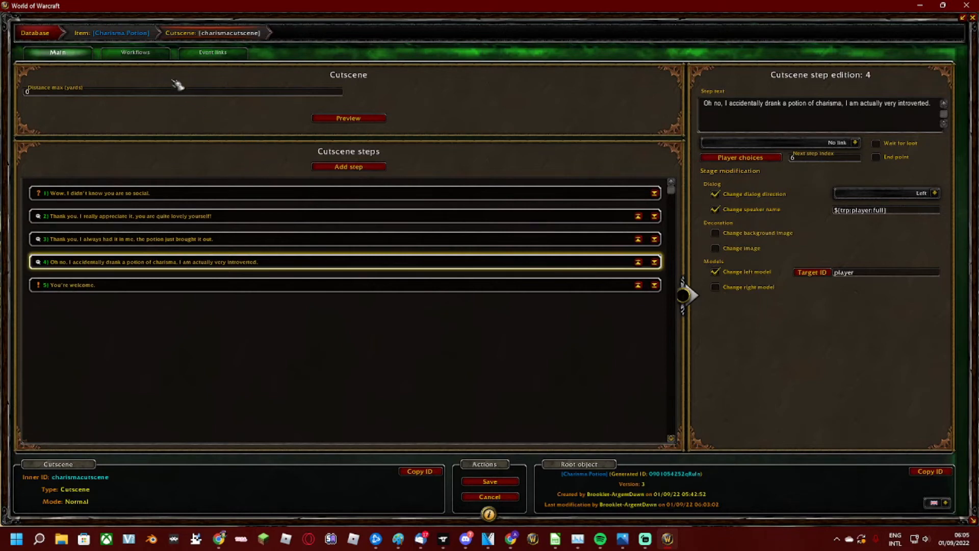
left_click(489, 481)
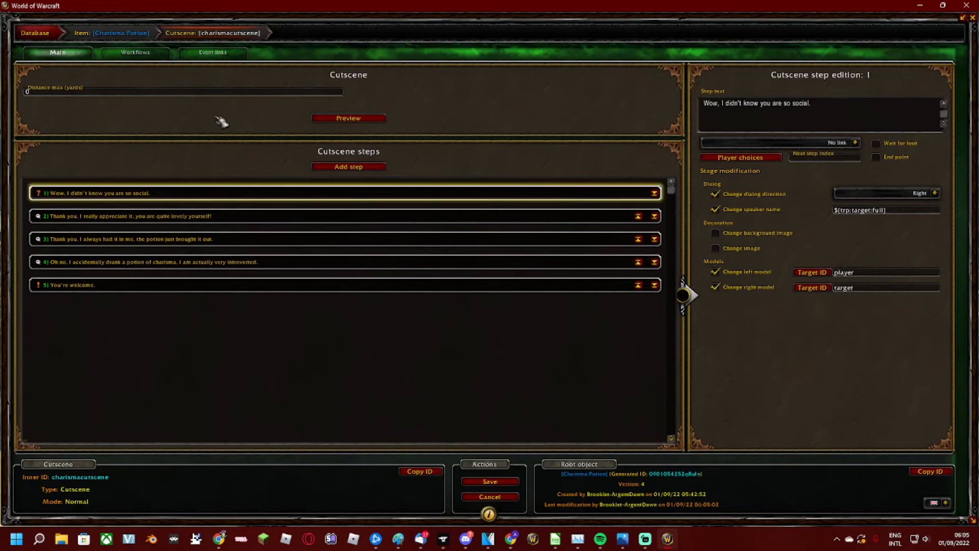
- Return to the Charisma Potion item and review its inner objects and the Delay settings in the onUse workflow
left_click(136, 53)
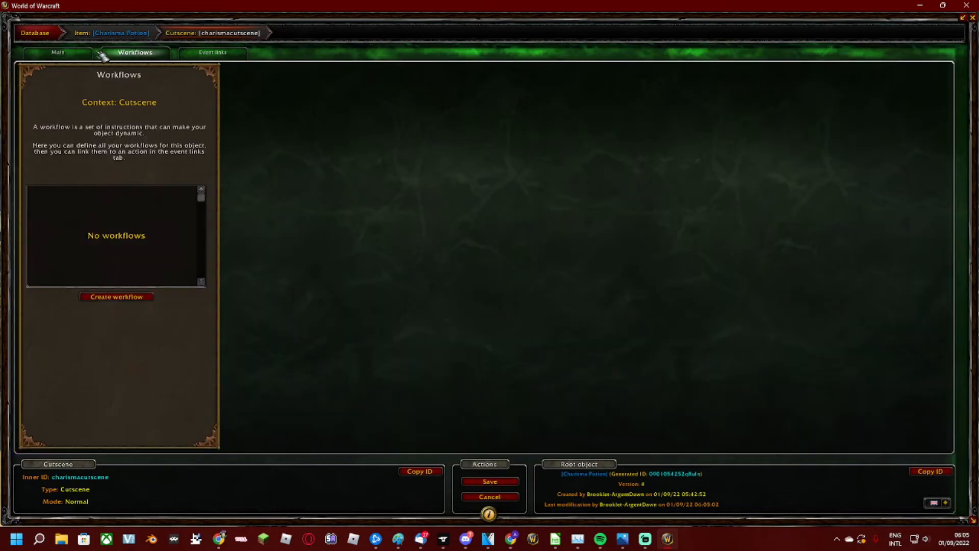
left_click(71, 55)
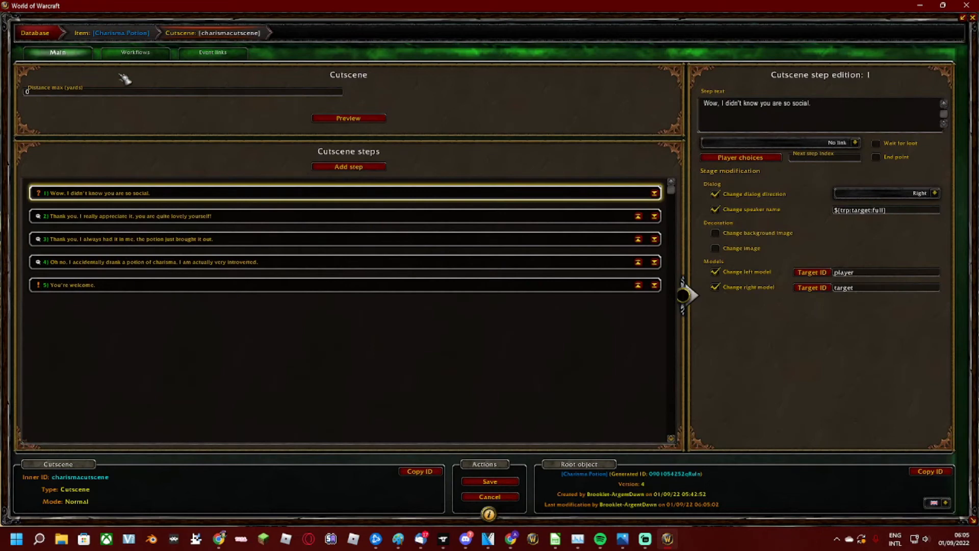
left_click(112, 33)
left_click(136, 53)
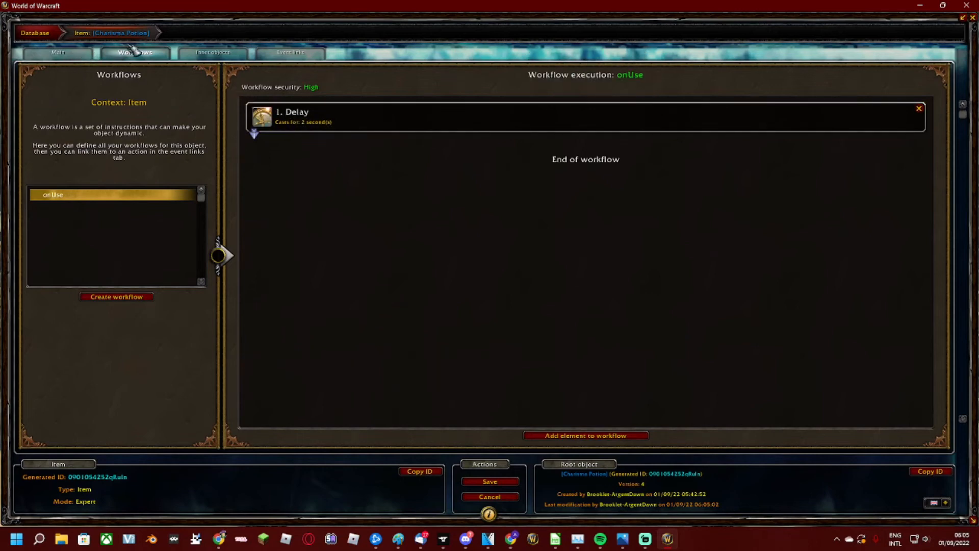
left_click(213, 53)
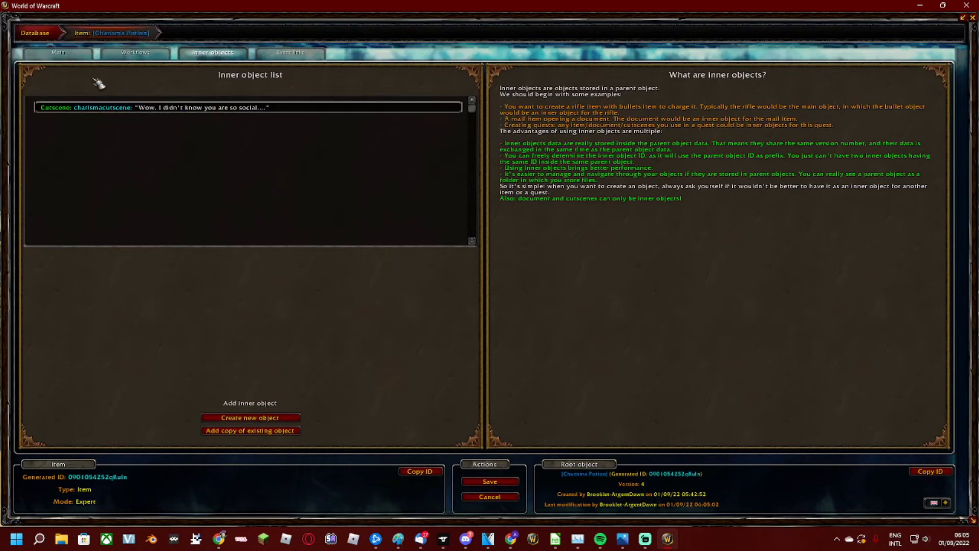
left_click(135, 52)
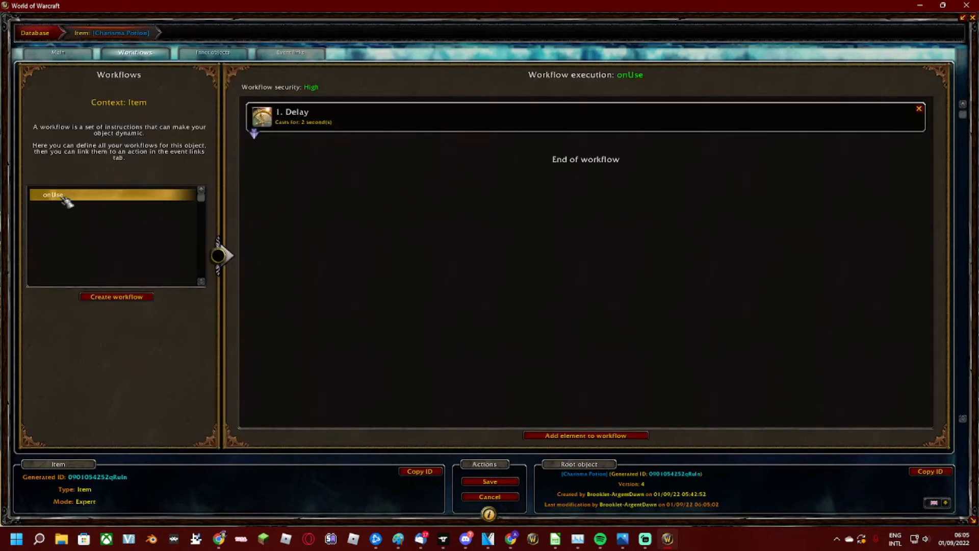
left_click(313, 127)
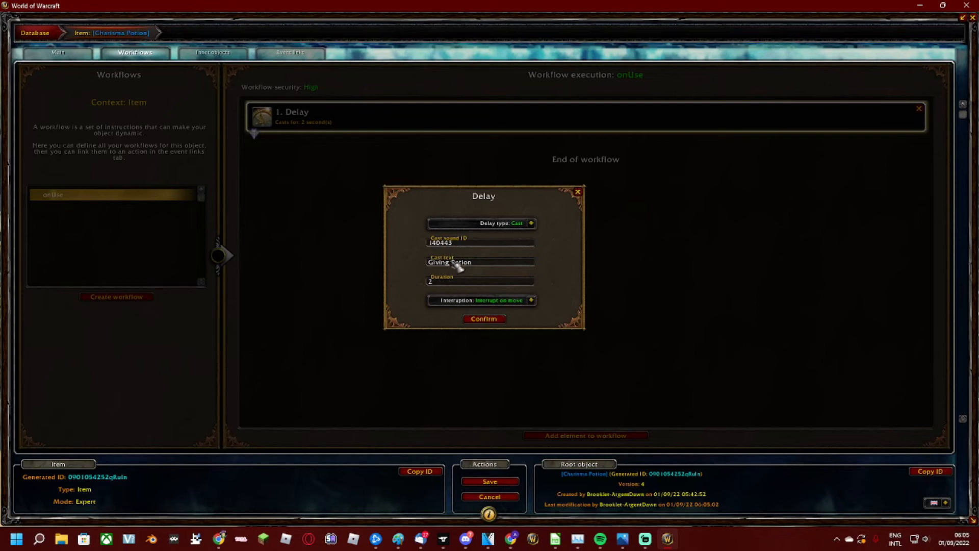
left_click(485, 320)
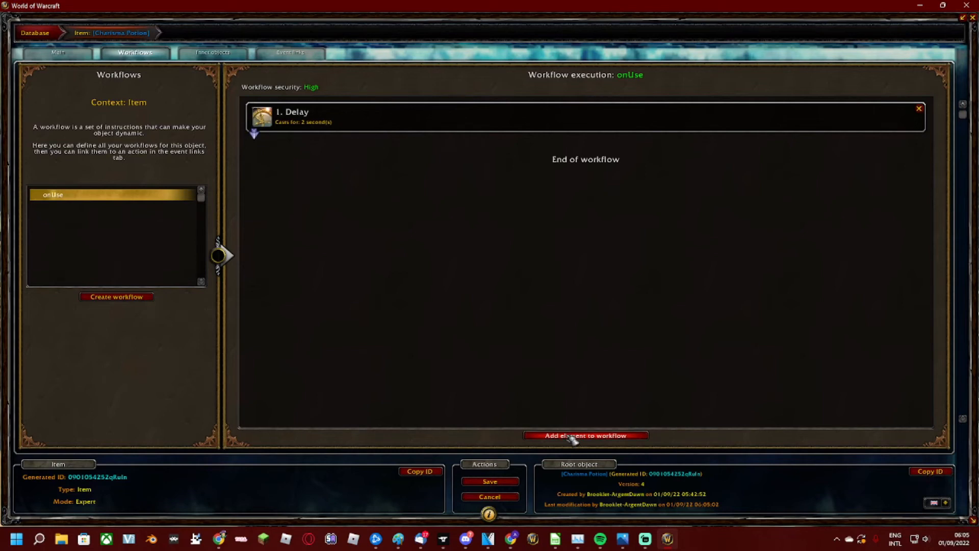
- Add a Condition element after the Delay in the onUse workflow and inspect its default test
left_click(572, 436)
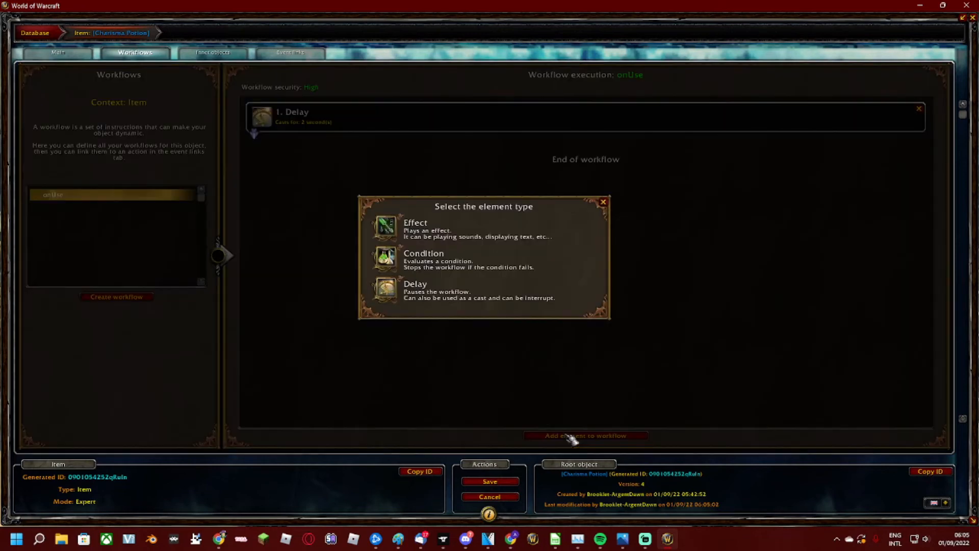
left_click(391, 260)
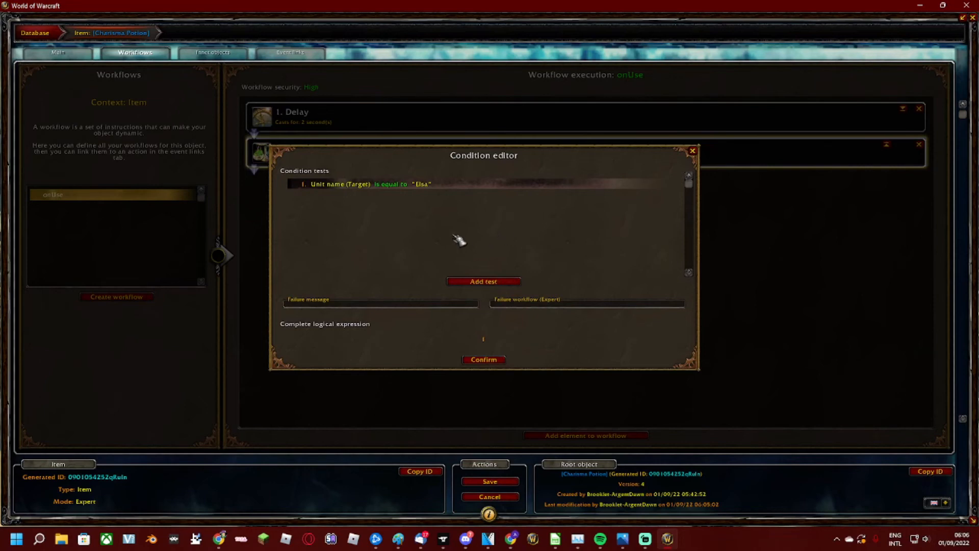
left_click(403, 188)
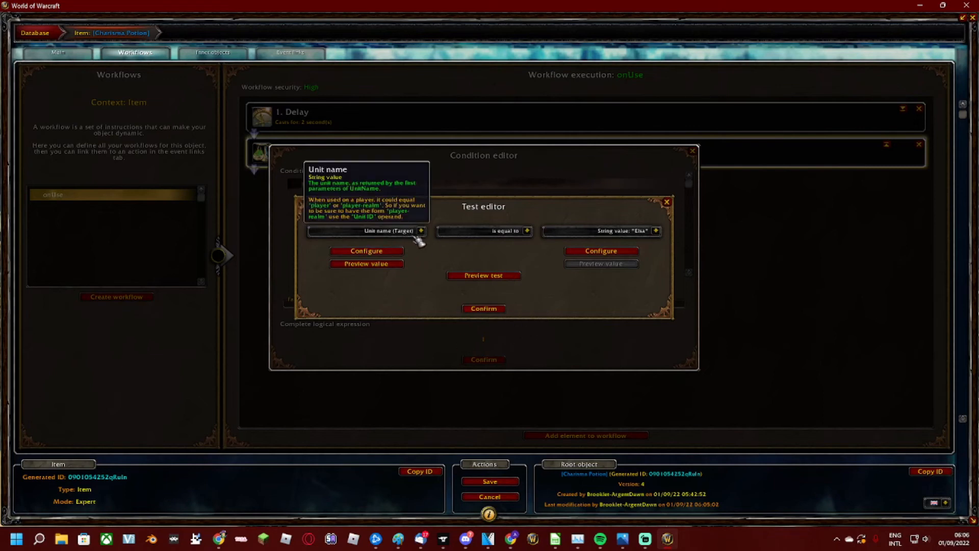
left_click(667, 202)
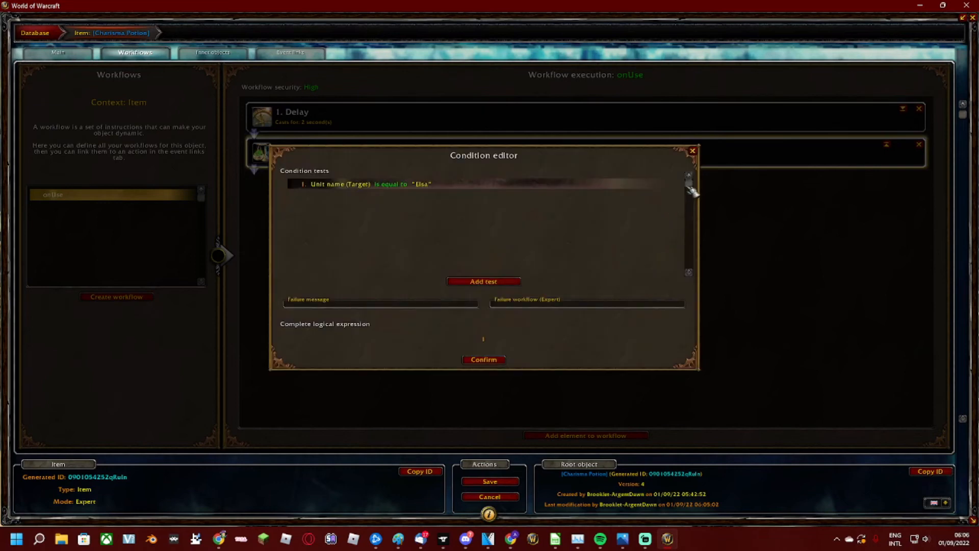
left_click(693, 151)
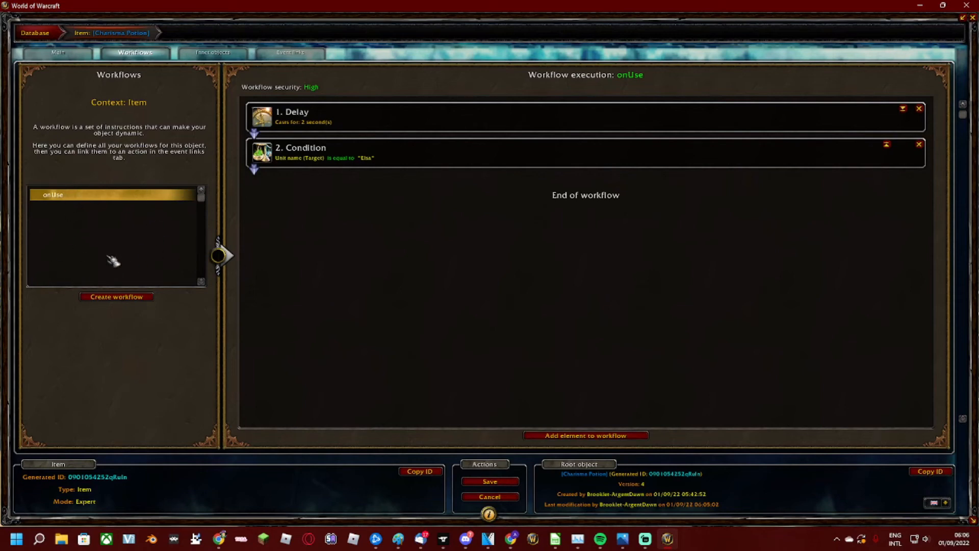
- Change the first value of the condition's test to Unit exists with unit type Target, and restore the editor to a smaller window
left_click(353, 161)
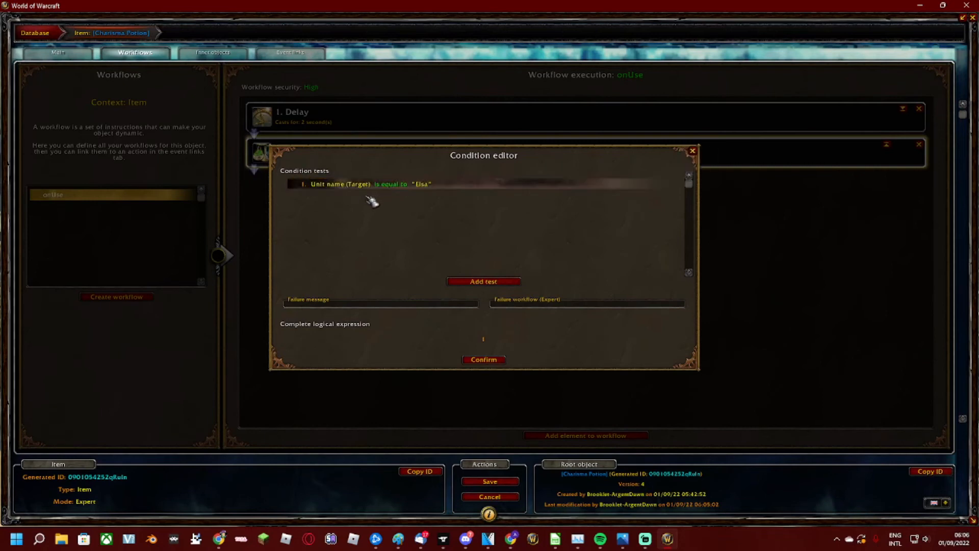
left_click(382, 187)
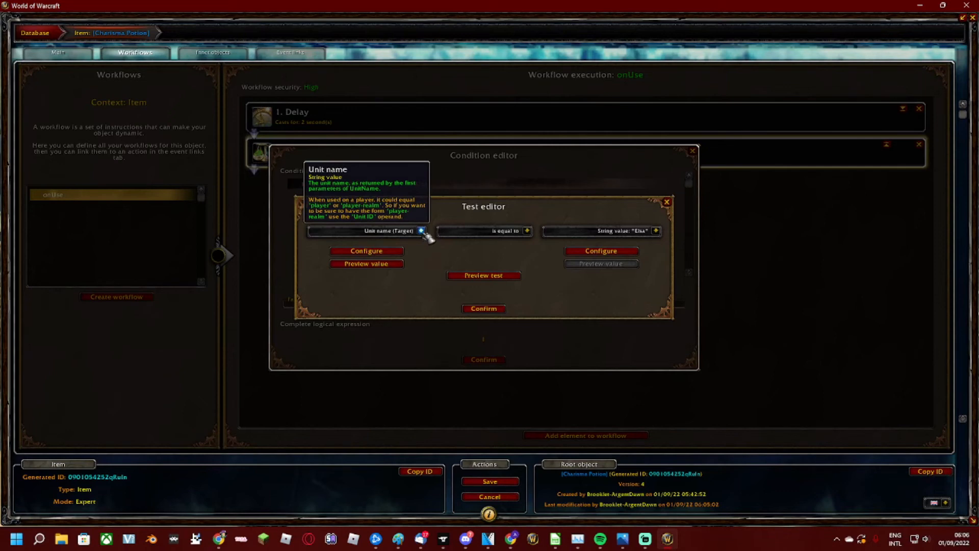
left_click(421, 231)
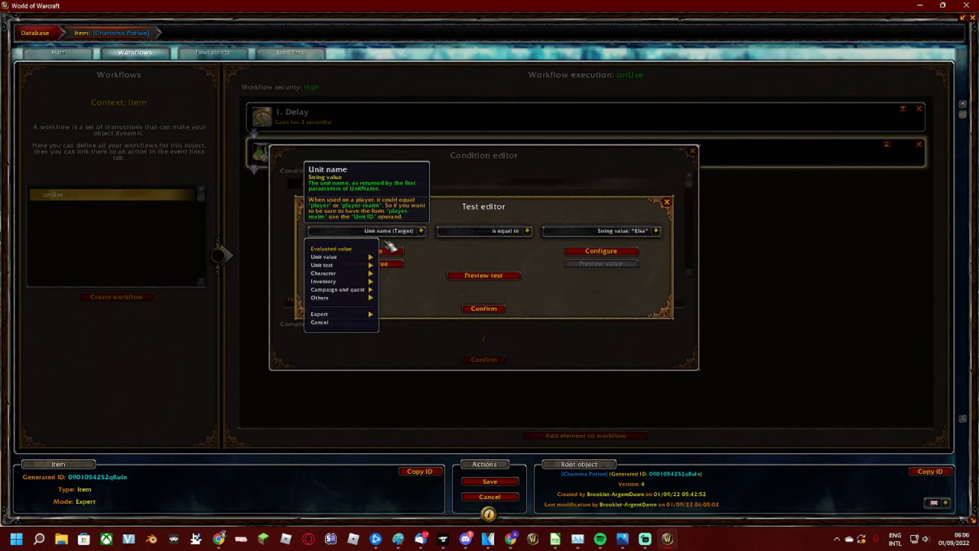
mouse_move(346, 260)
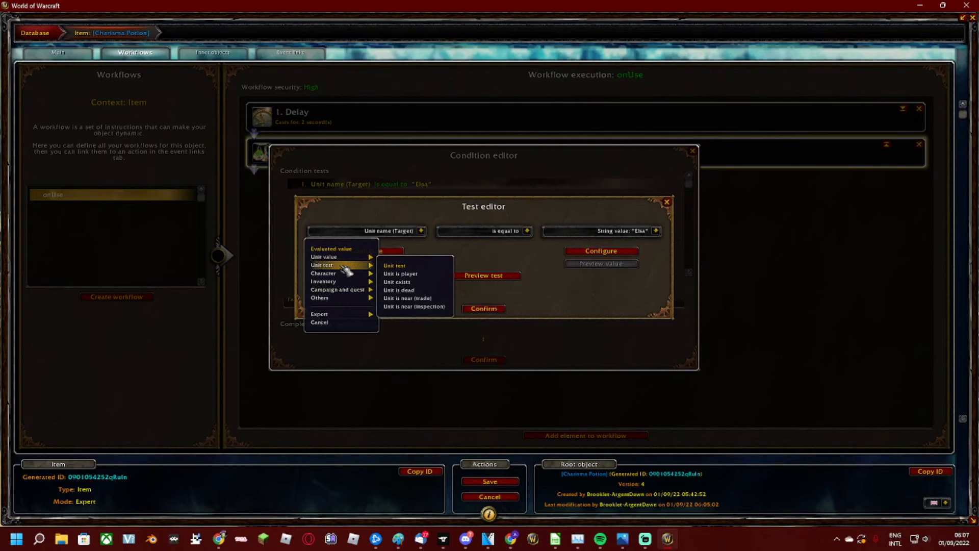
left_click(397, 282)
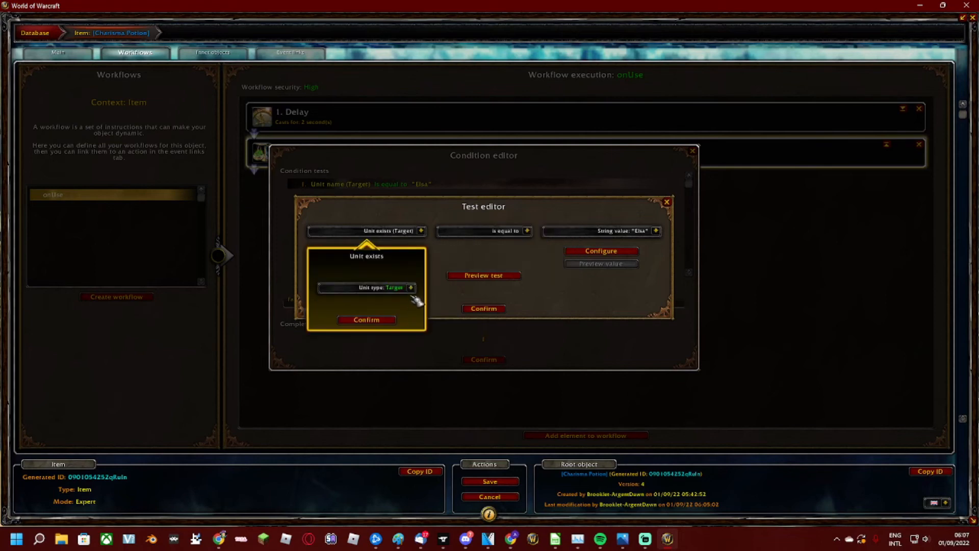
left_click(411, 288)
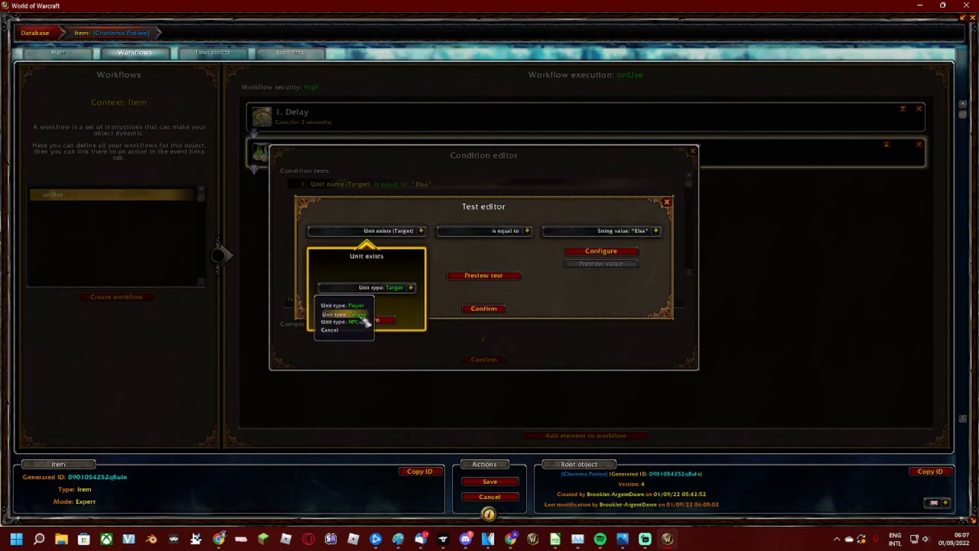
left_click(356, 317)
left_click(380, 320)
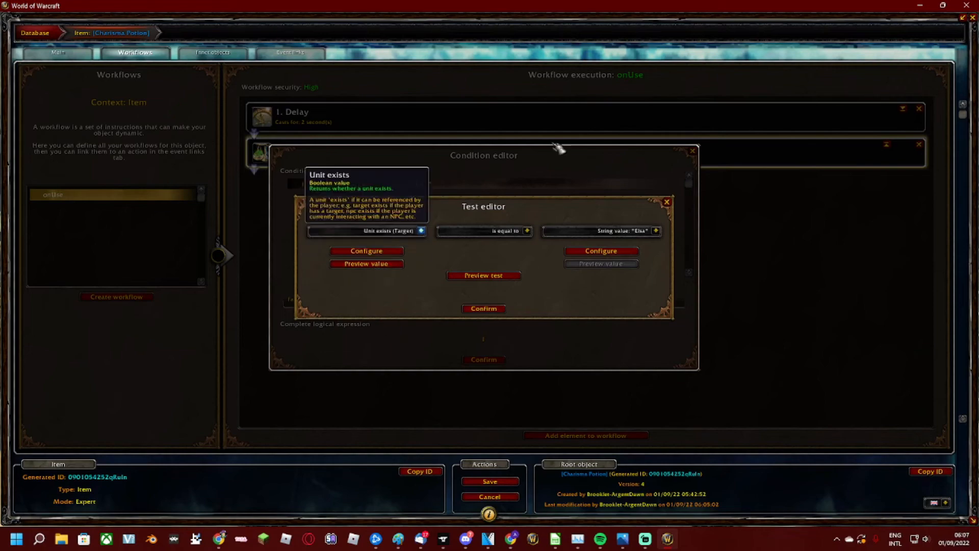
left_click(963, 17)
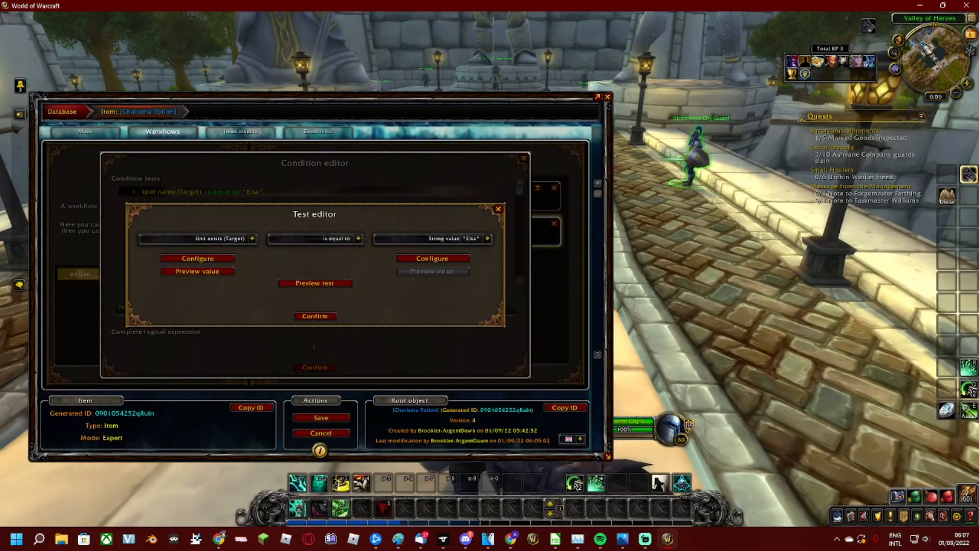
- Preview the Unit exists (Target) value, clear the current target and reopen the extended objects database
left_click_drag(478, 141, 647, 121)
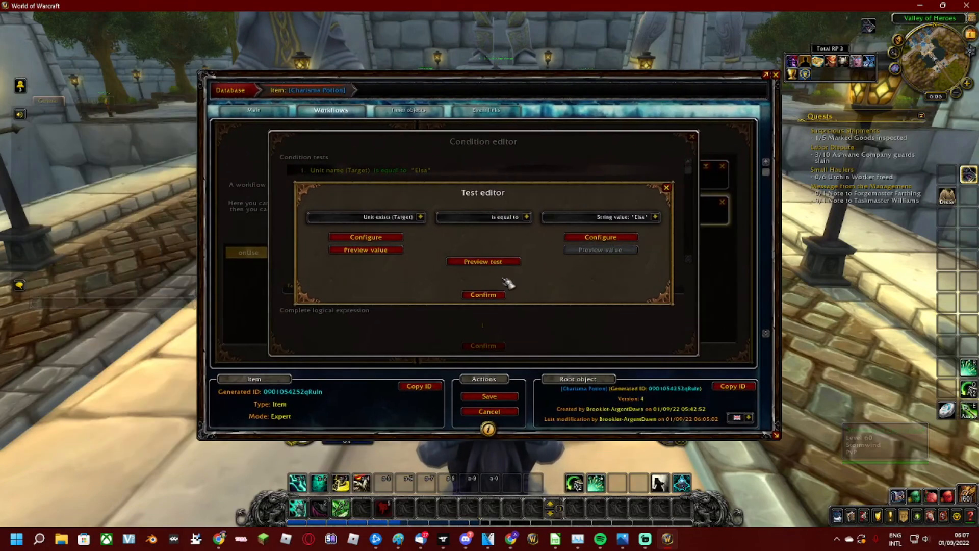
left_click(375, 251)
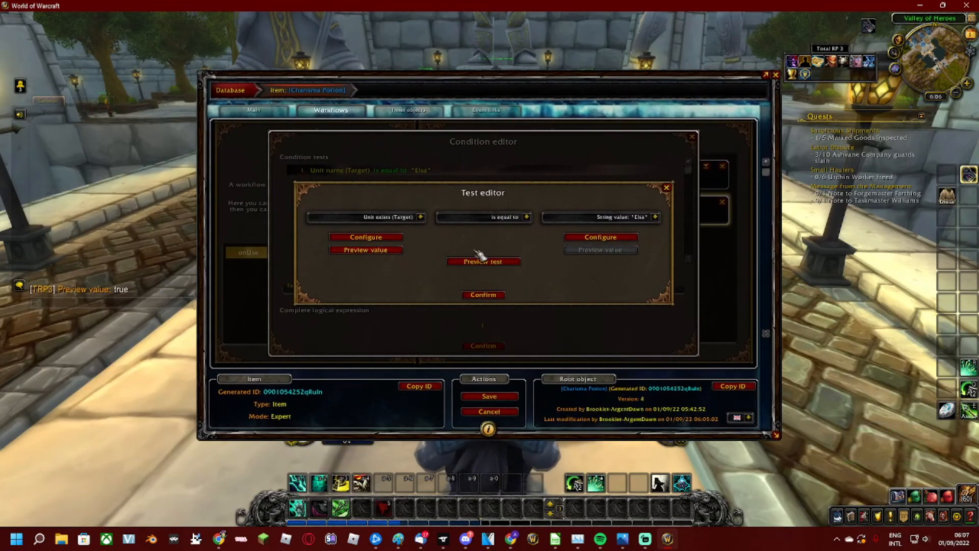
key("Escape")
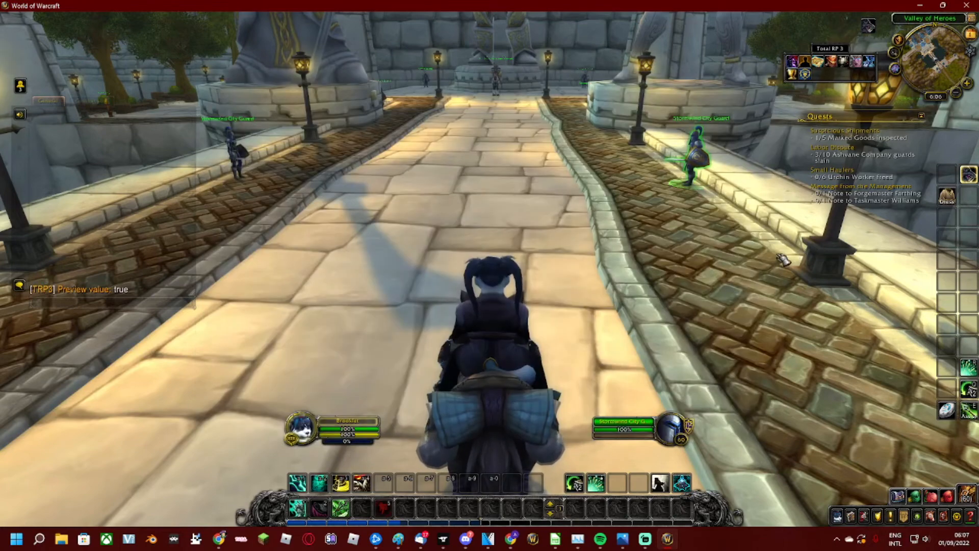
key("Escape")
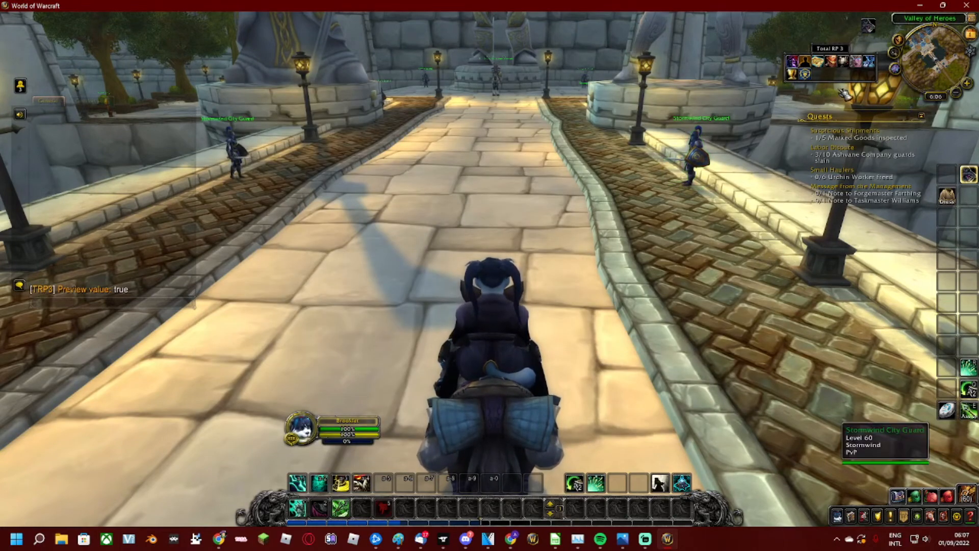
left_click(848, 72)
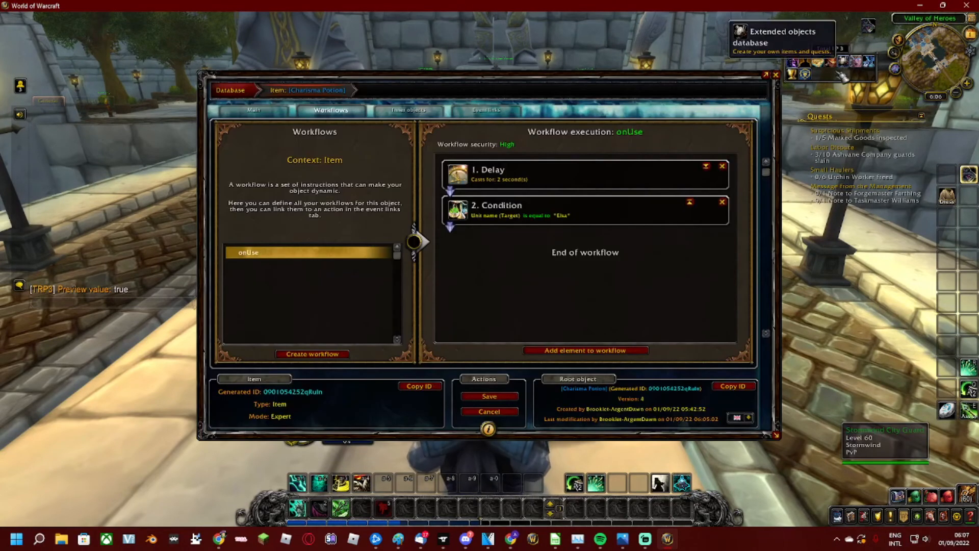
- Reopen the condition's test and preview its Unit name (Target) value without a target and with a Stormwind City Guard targeted
left_click(510, 217)
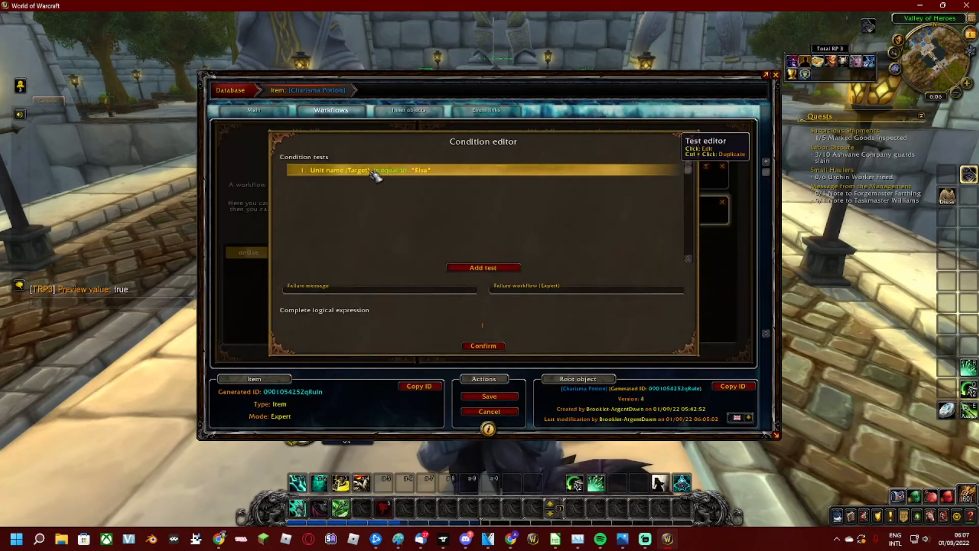
left_click(377, 172)
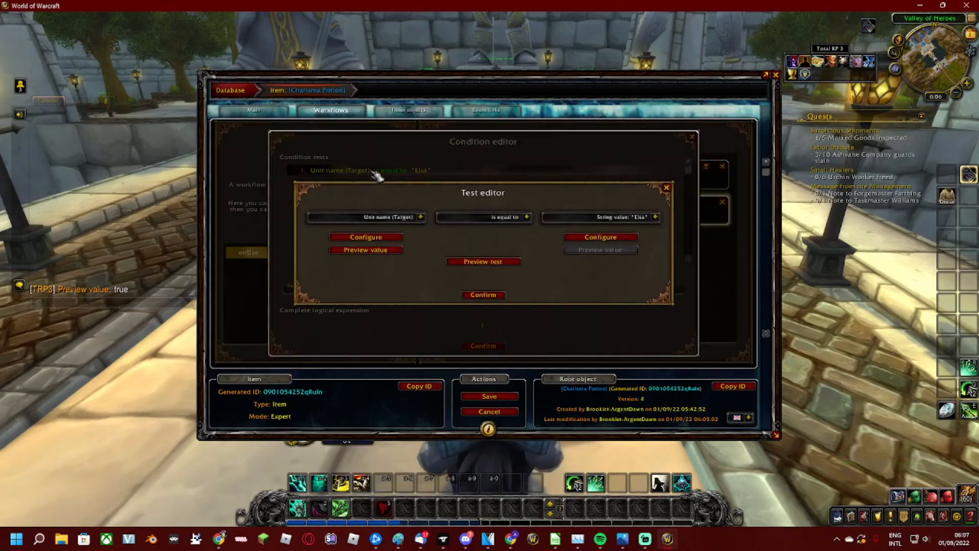
left_click(384, 253)
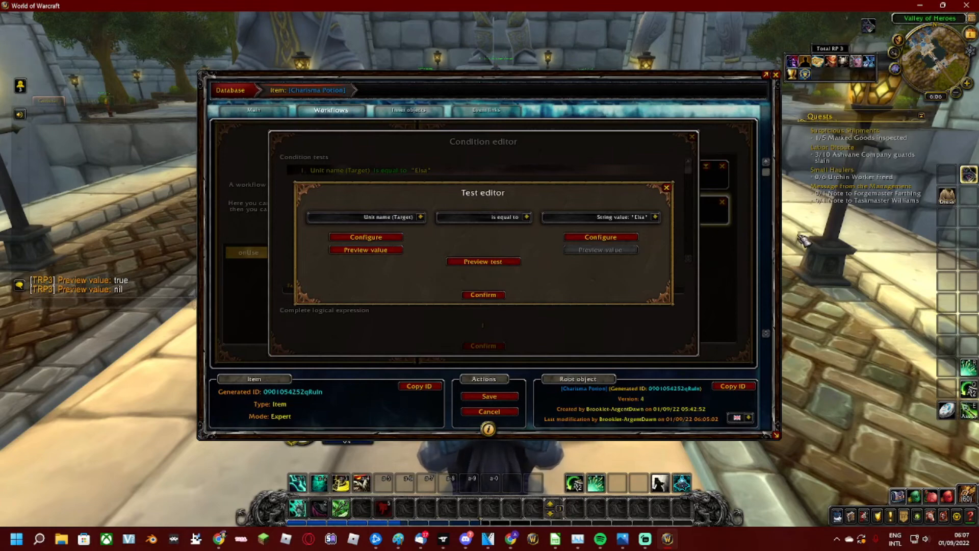
left_click_drag(804, 240, 805, 240)
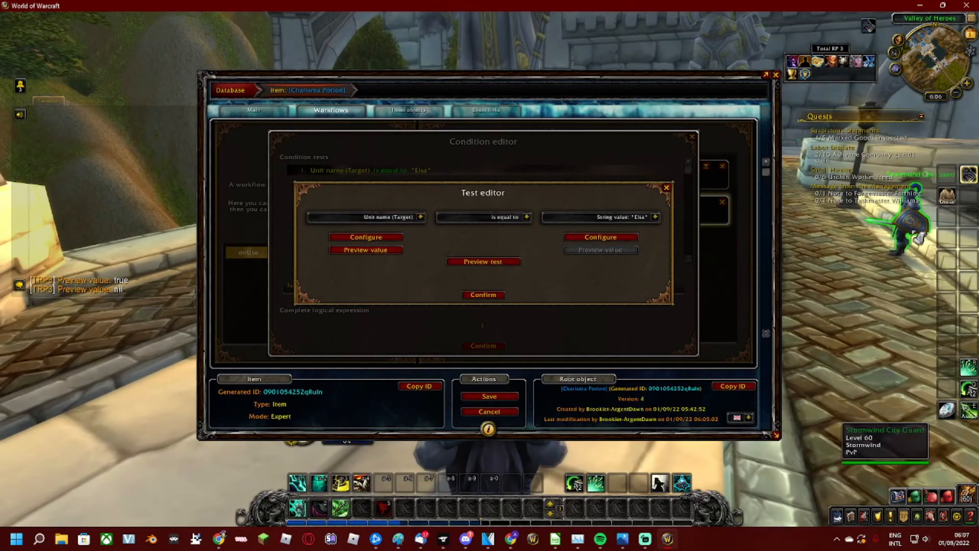
right_click(913, 232)
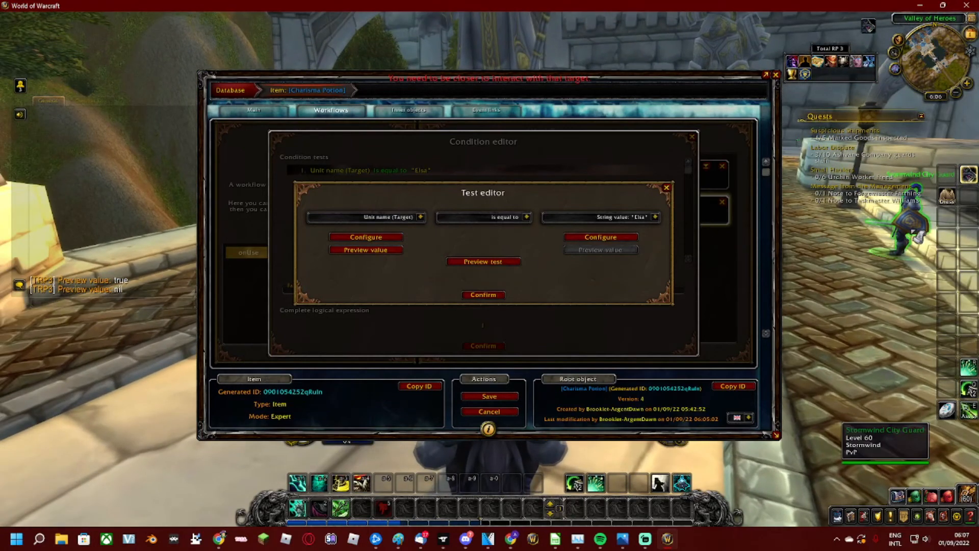
left_click(368, 254)
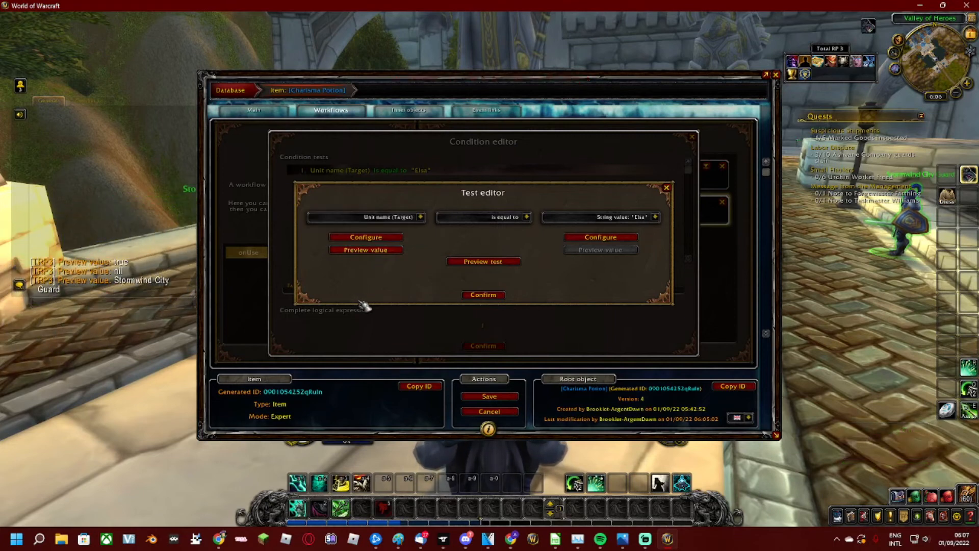
- Change the first value of the condition's test to Unit exists for the Target and preview that value
left_click(421, 217)
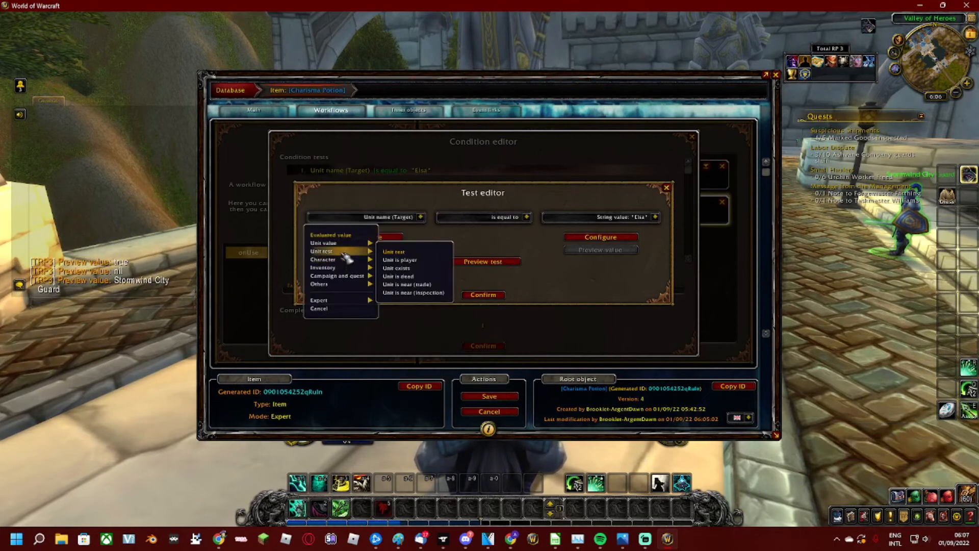
left_click(410, 268)
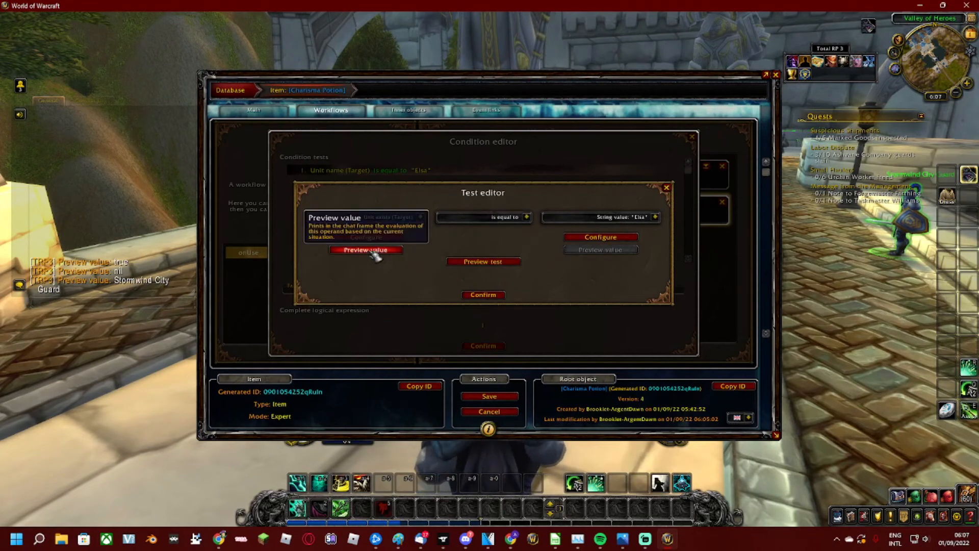
left_click(372, 251)
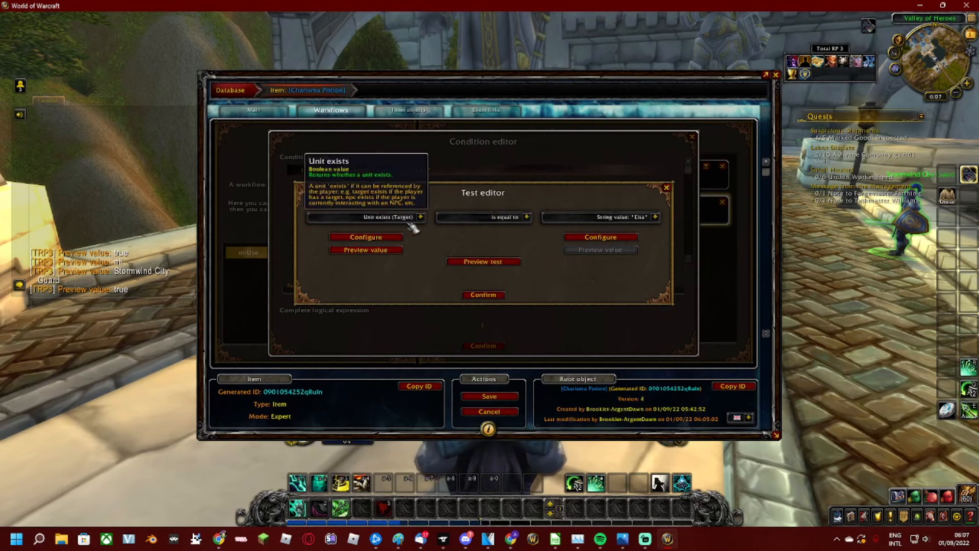
- Set the test's comparison to "is equal to" and its second value to the direct Boolean value TRUE
left_click(526, 217)
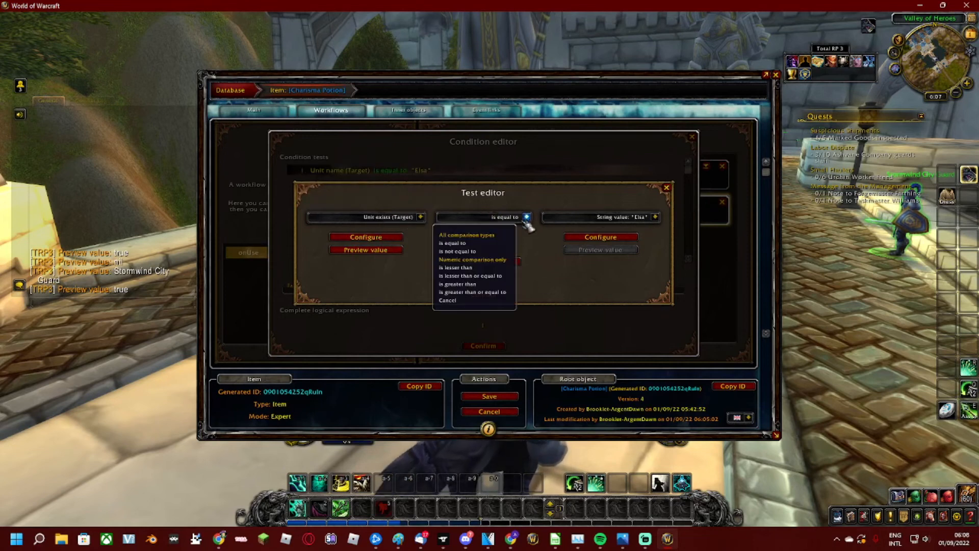
left_click(480, 244)
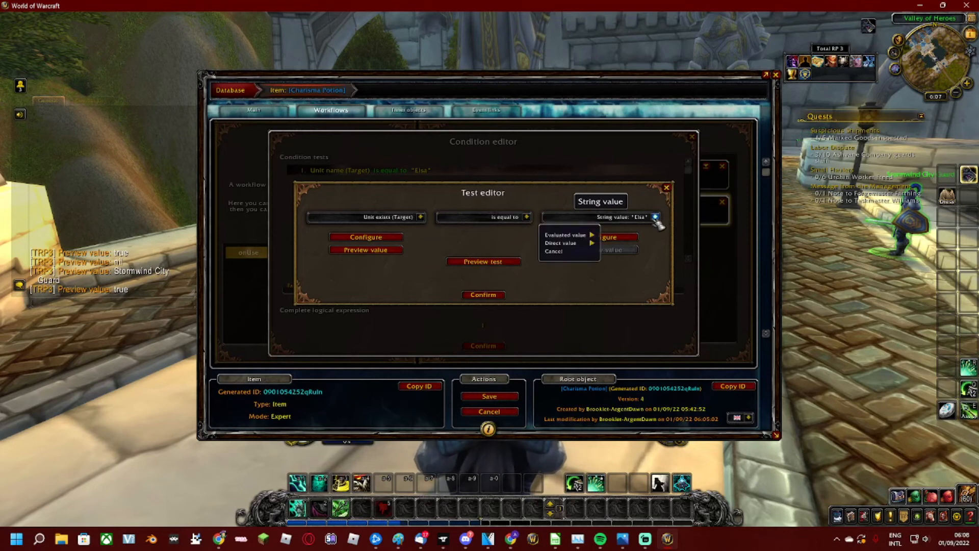
left_click(656, 217)
mouse_move(591, 236)
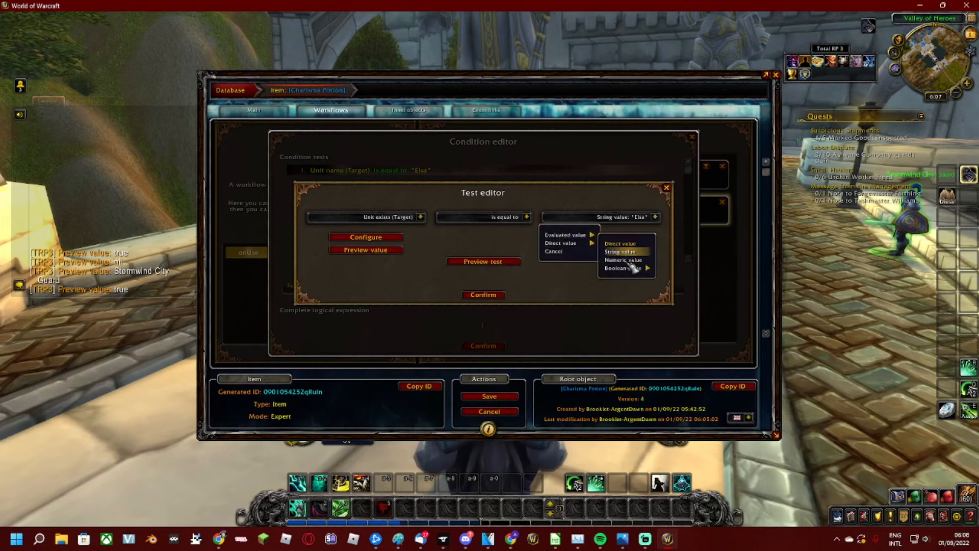
mouse_move(633, 273)
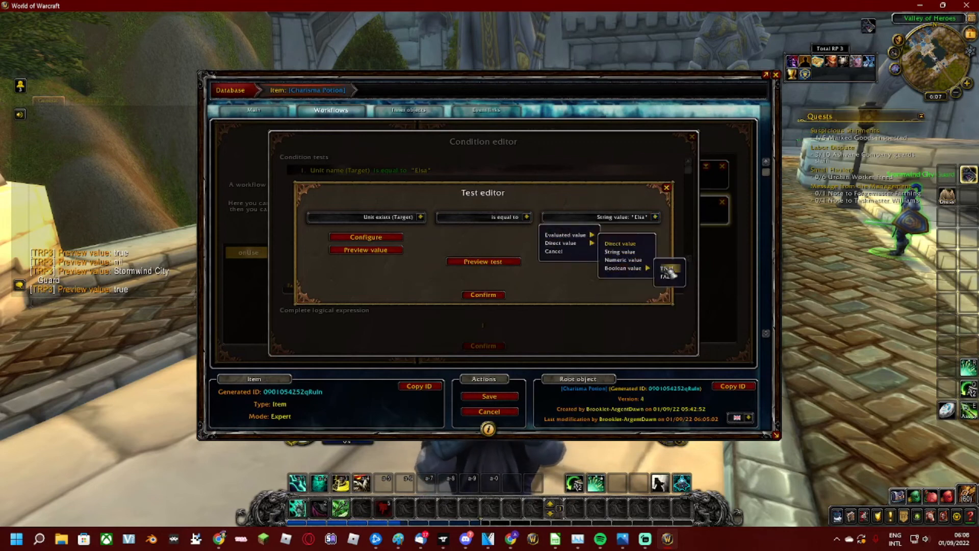
left_click(667, 270)
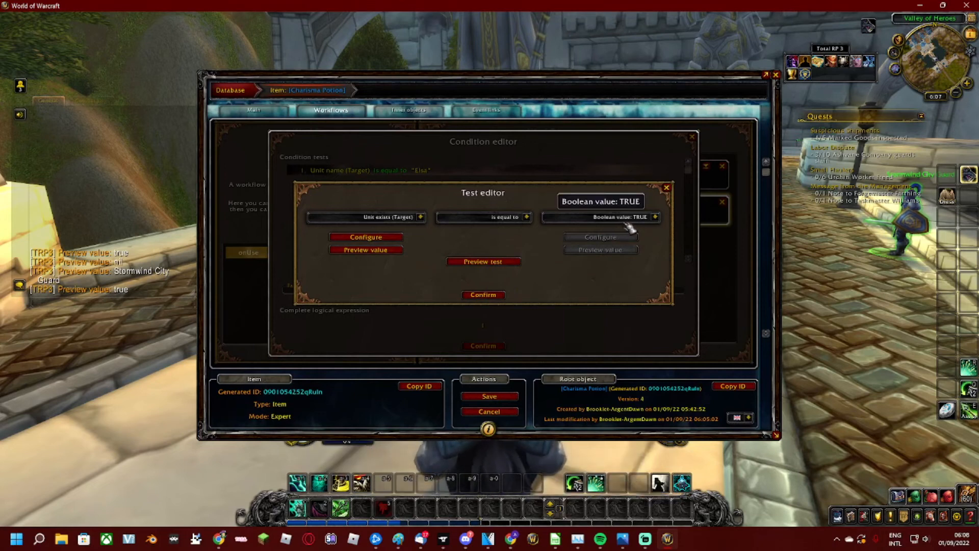
- Try the string value "TRUE" as the test's second value and preview the test
left_click(654, 218)
mouse_move(568, 244)
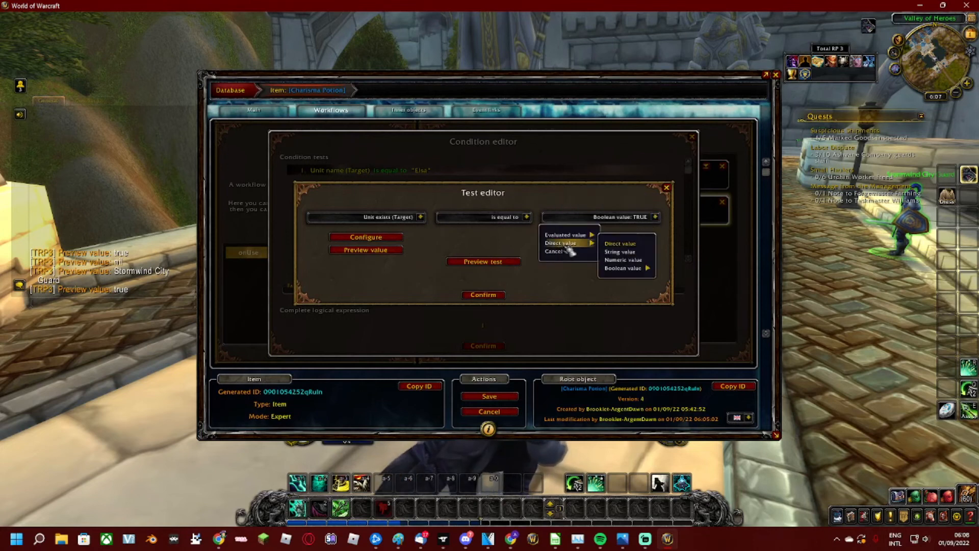
left_click(619, 253)
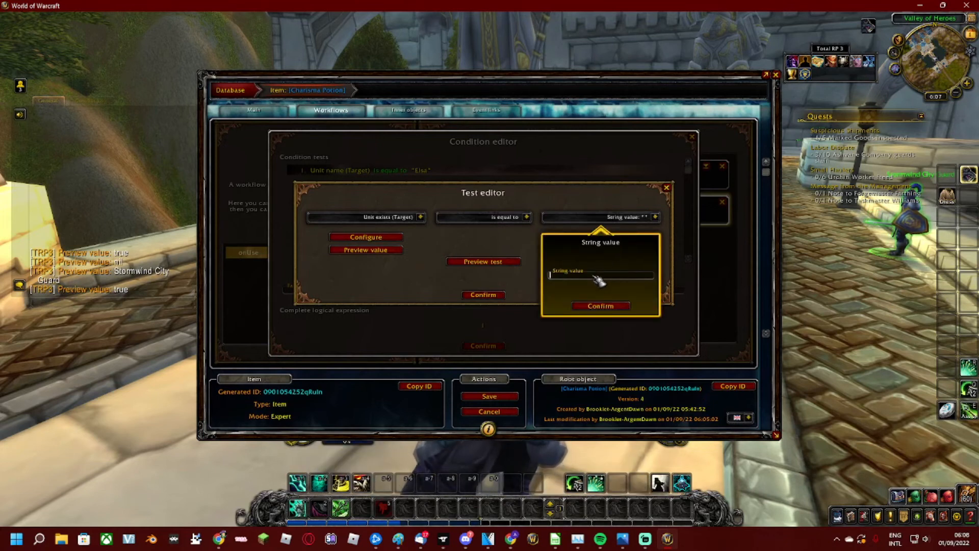
type("TRUE")
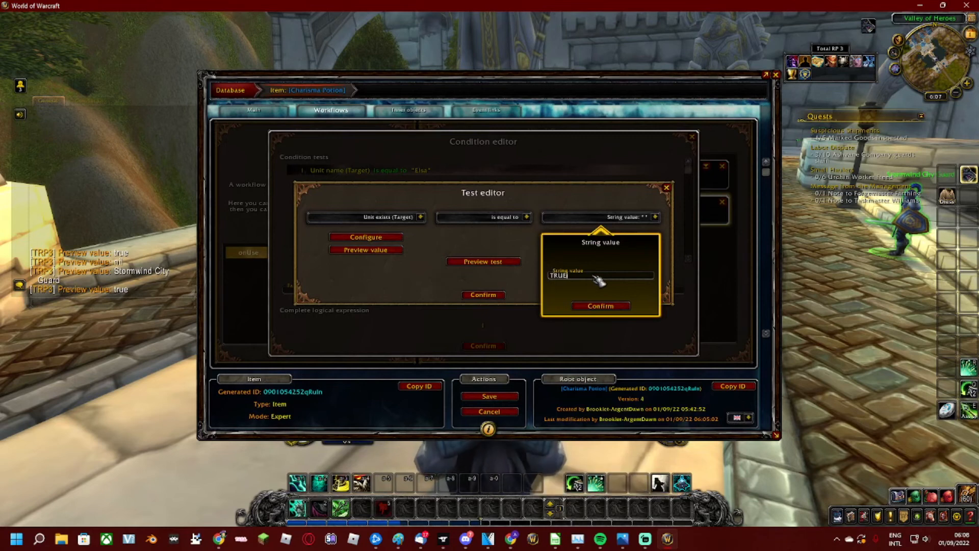
left_click(631, 312)
left_click(510, 264)
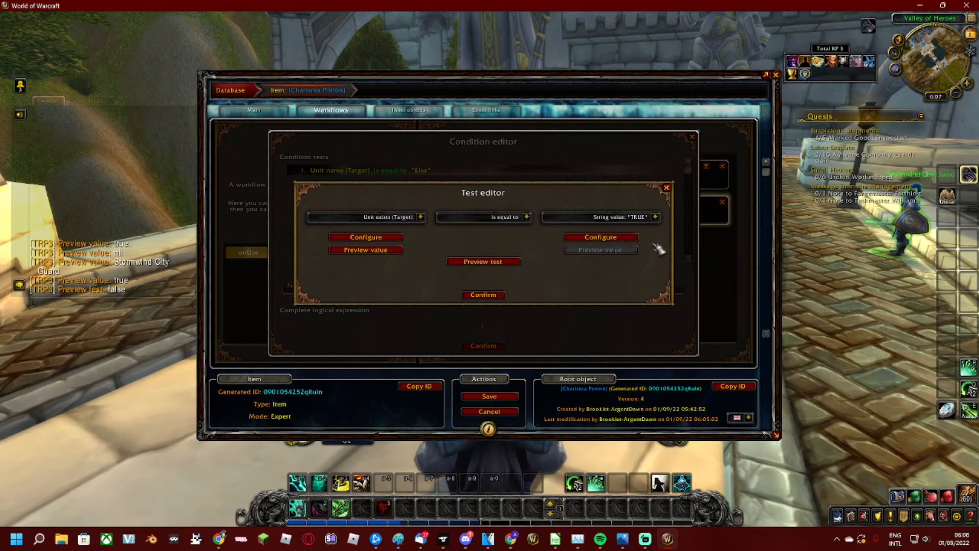
- Switch the test's second value back to Boolean TRUE, preview the test, and confirm the test and the condition
left_click(655, 216)
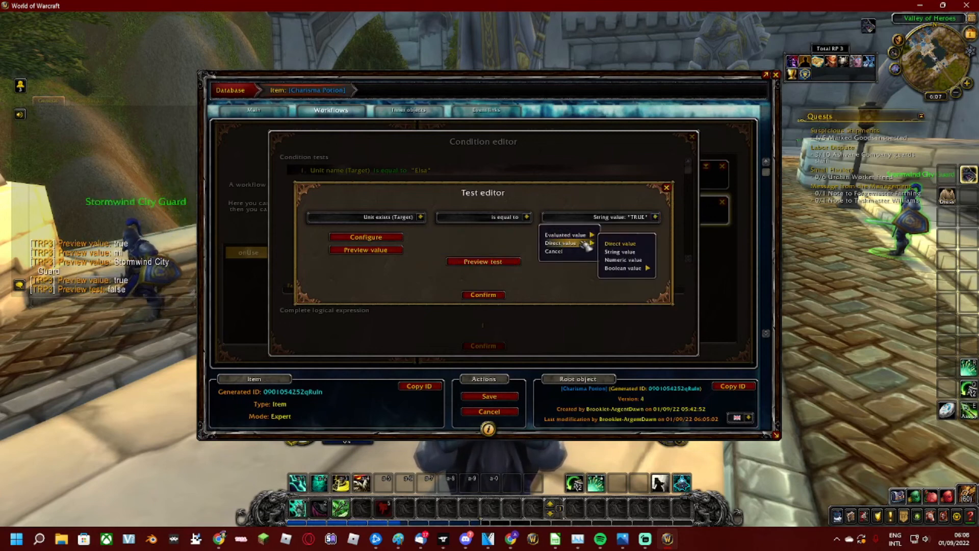
mouse_move(635, 268)
left_click(671, 267)
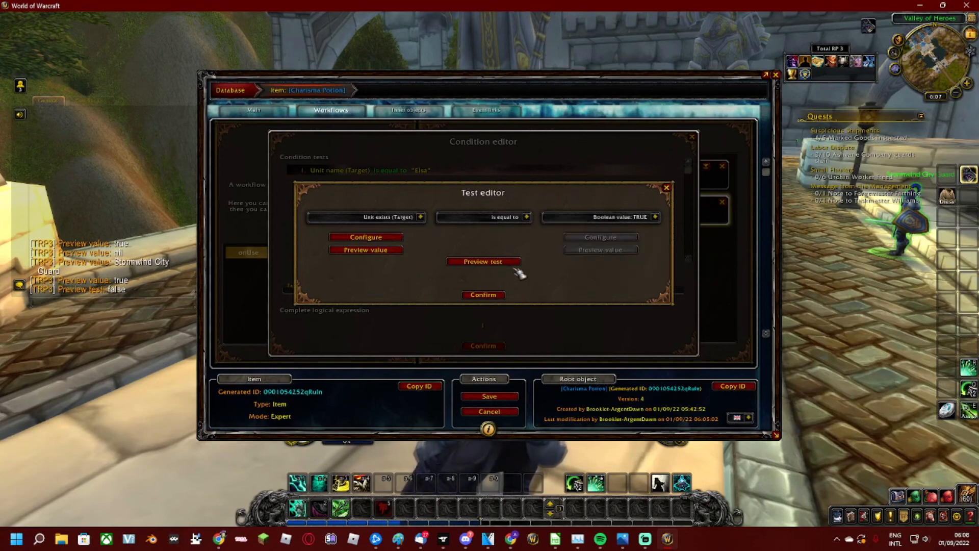
left_click(500, 262)
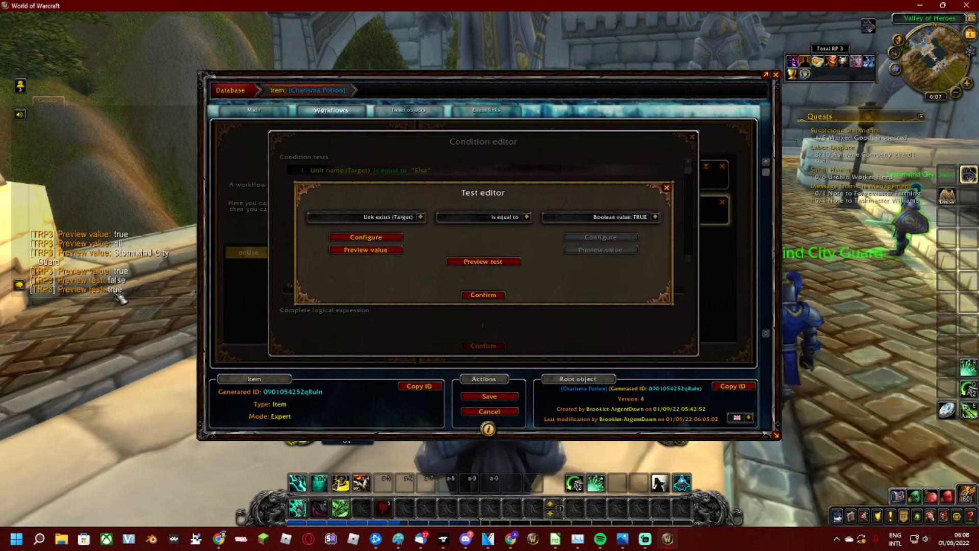
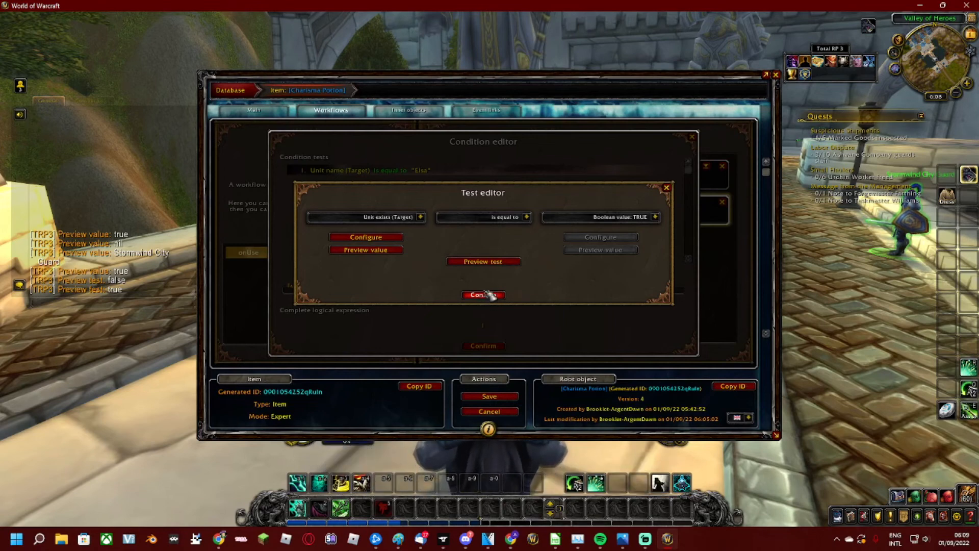
left_click(484, 296)
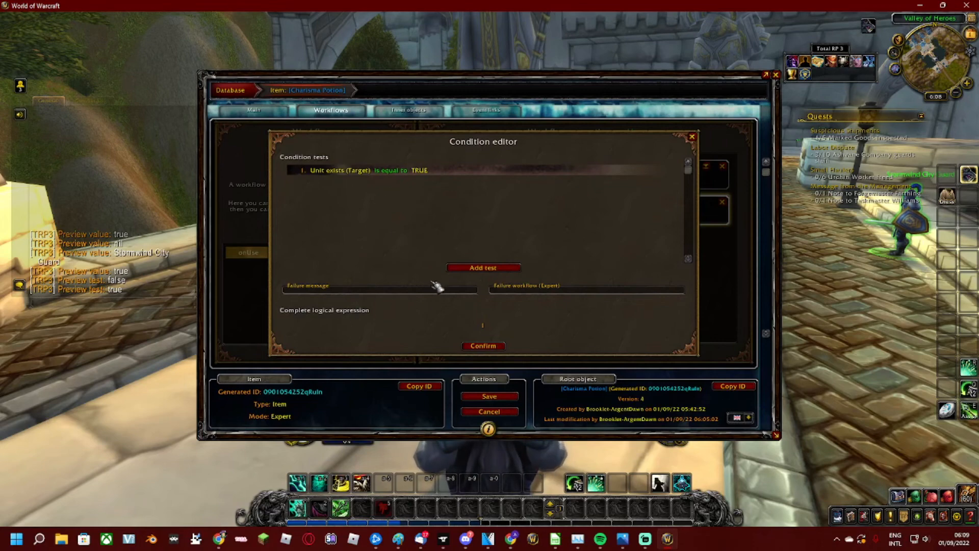
left_click(488, 346)
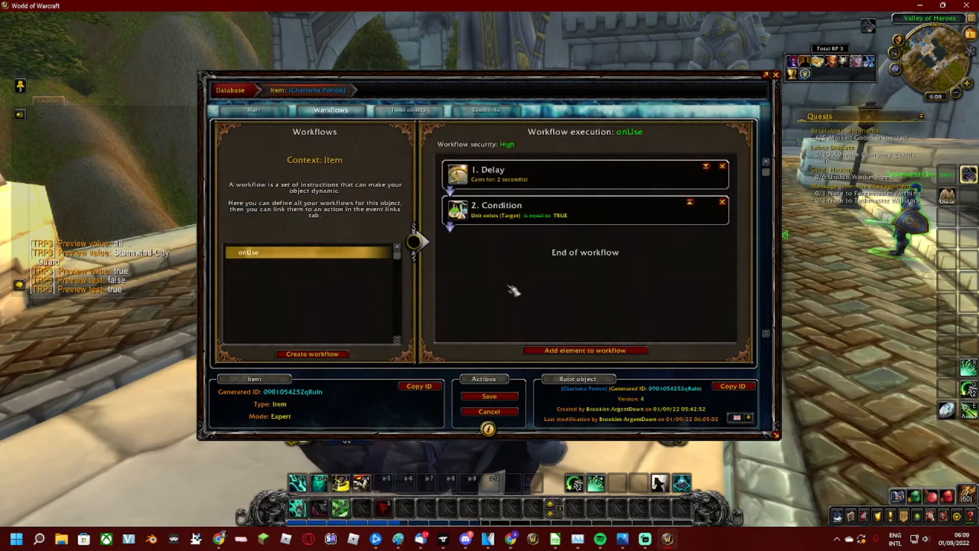
- Add a Start cutscene effect after the Condition in the onUse workflow, using the Charisma Potion's charismacutscene
left_click(576, 352)
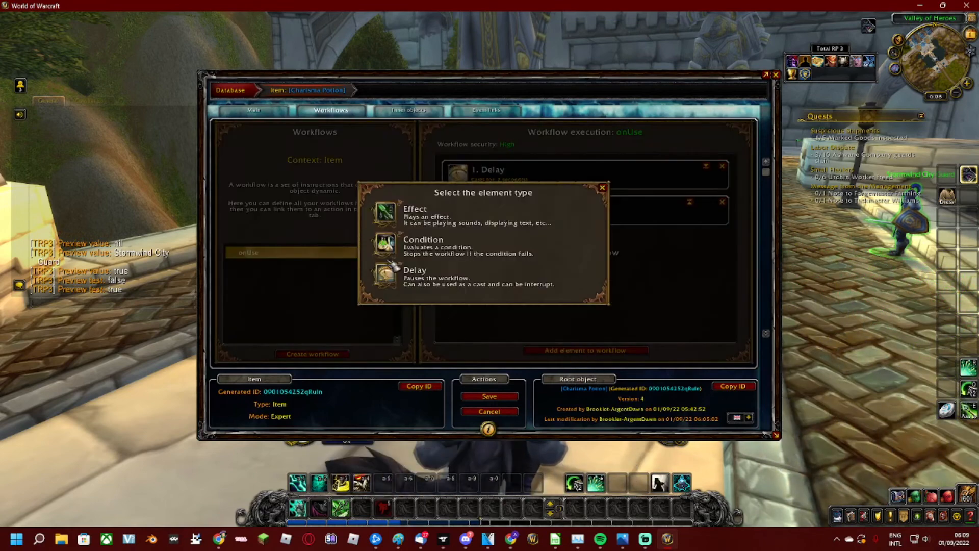
left_click(395, 213)
mouse_move(423, 261)
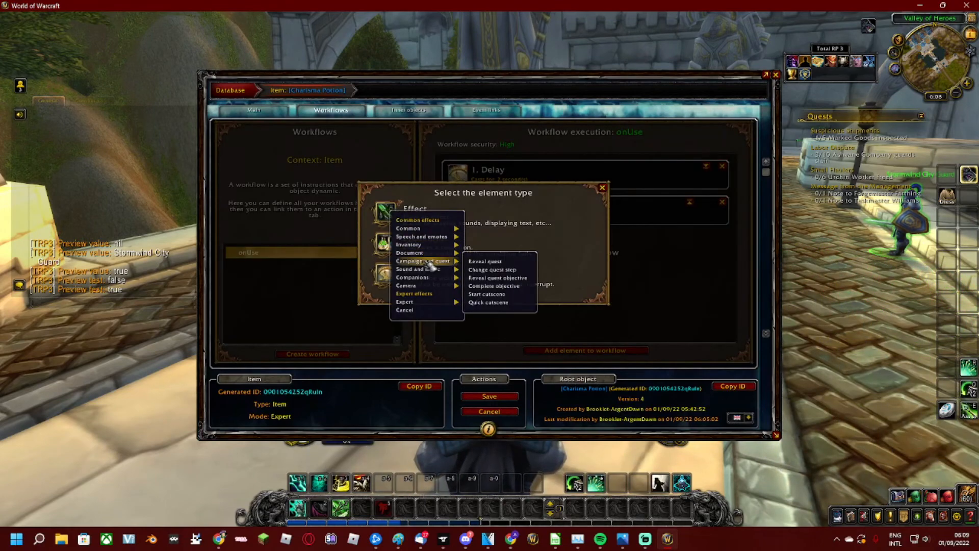
left_click(494, 294)
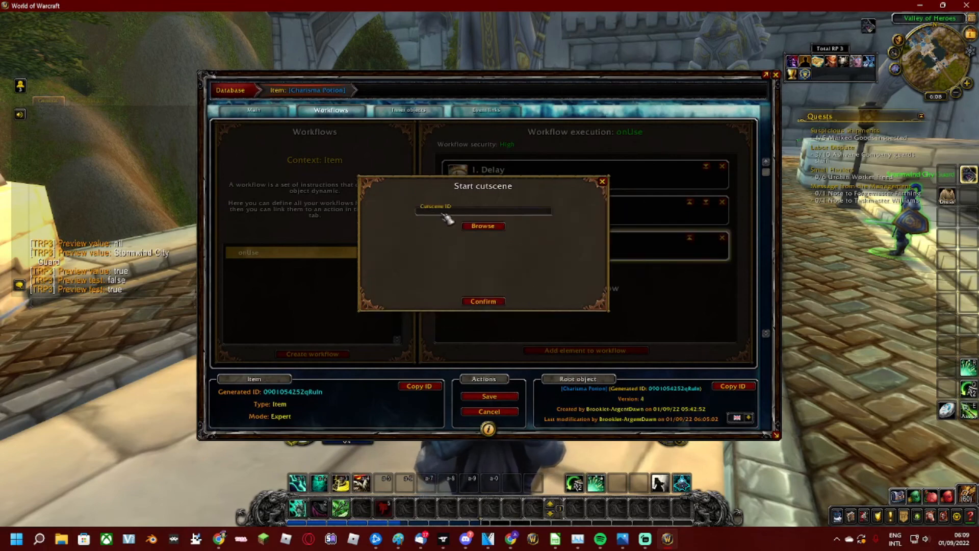
left_click(482, 229)
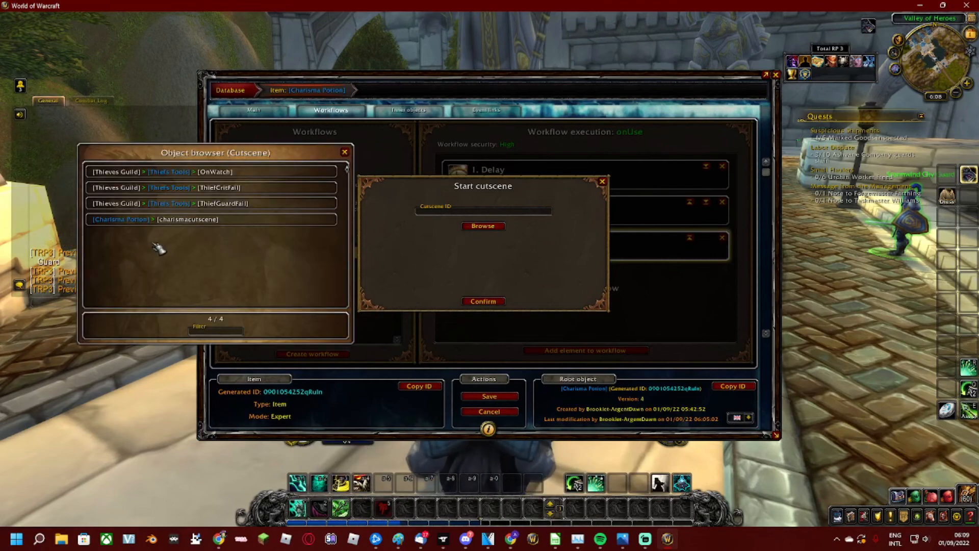
left_click(111, 222)
left_click(497, 226)
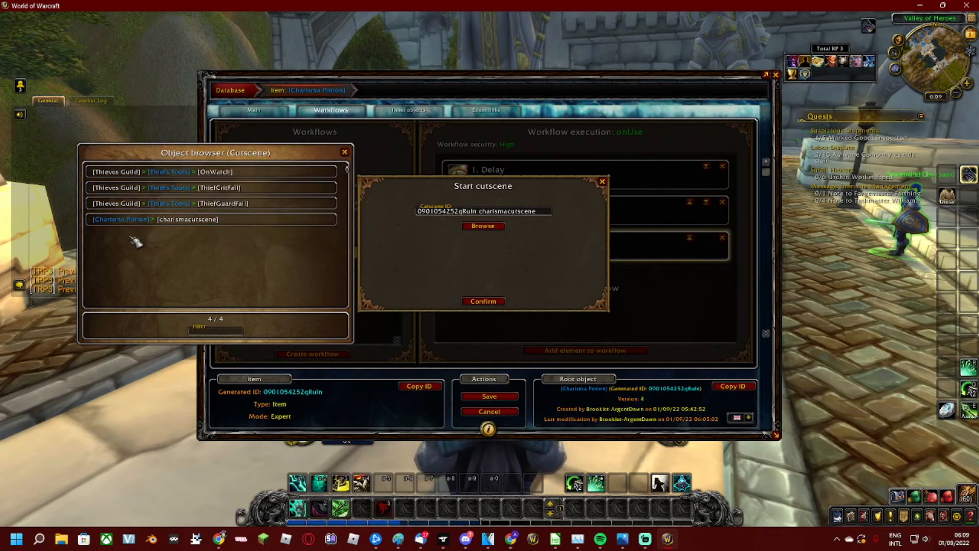
left_click(173, 225)
left_click(484, 302)
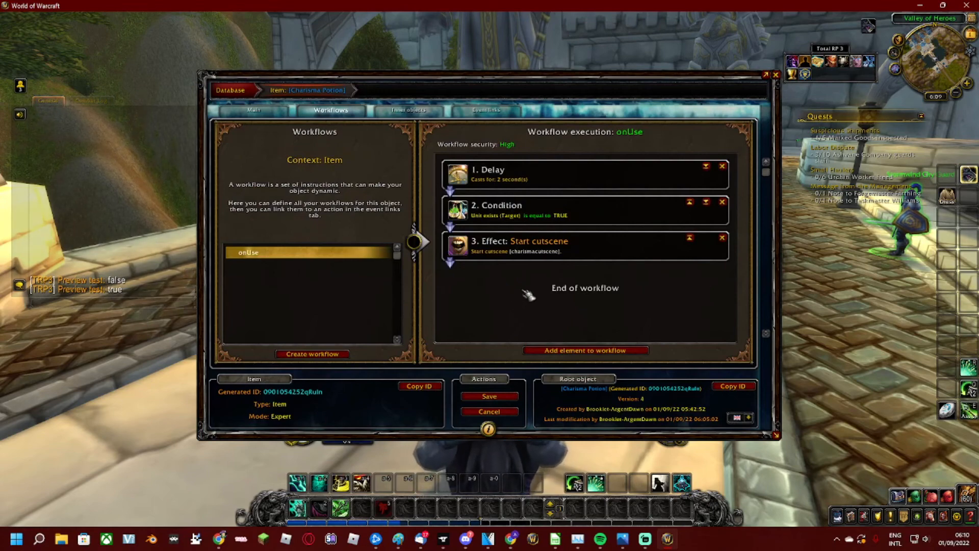
- Review the Delay's cast settings, and give the Condition the failure message "You are a bit more extraverted now"
left_click(509, 184)
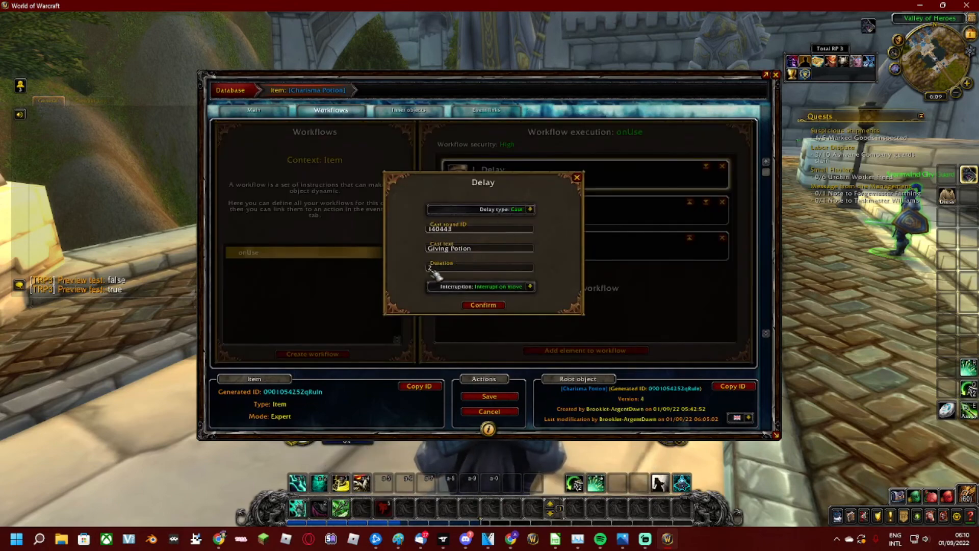
left_click(489, 306)
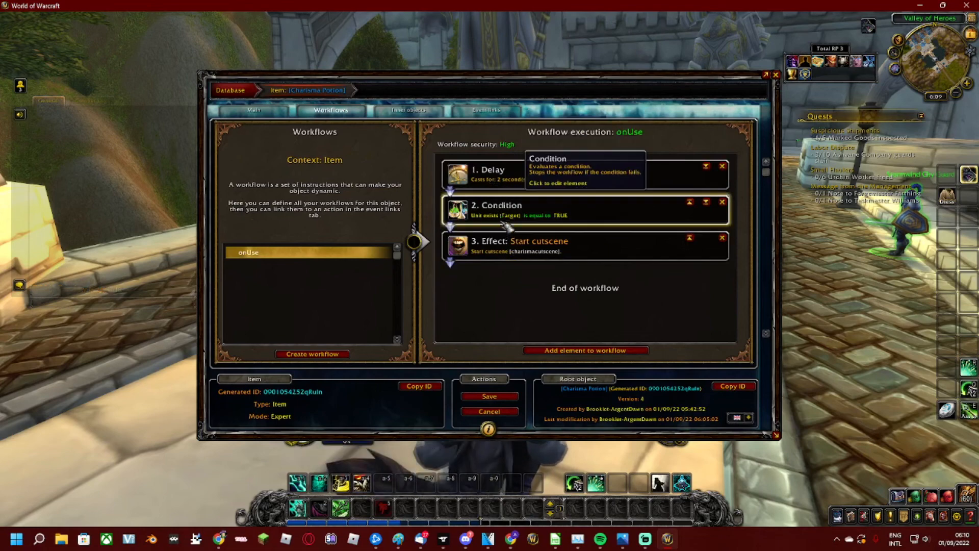
left_click(507, 223)
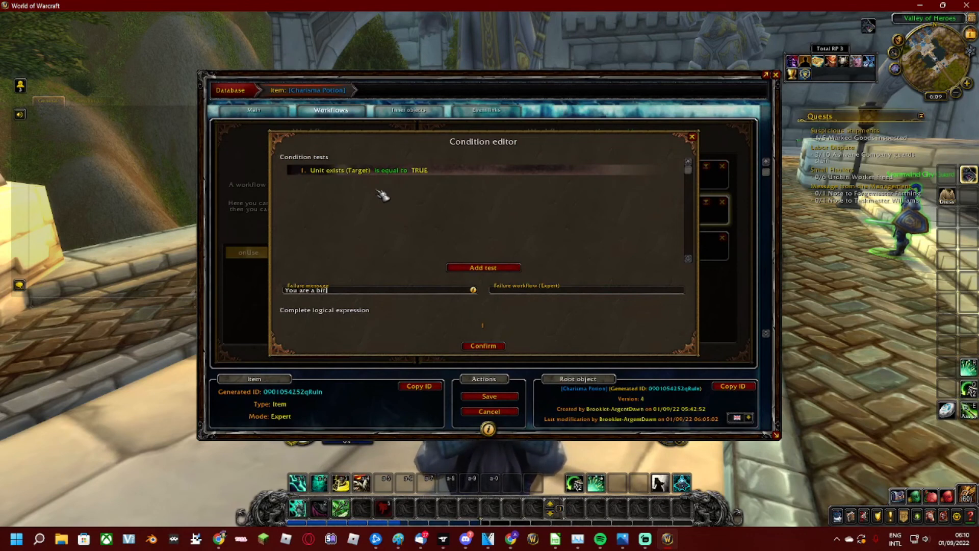
type("exta")
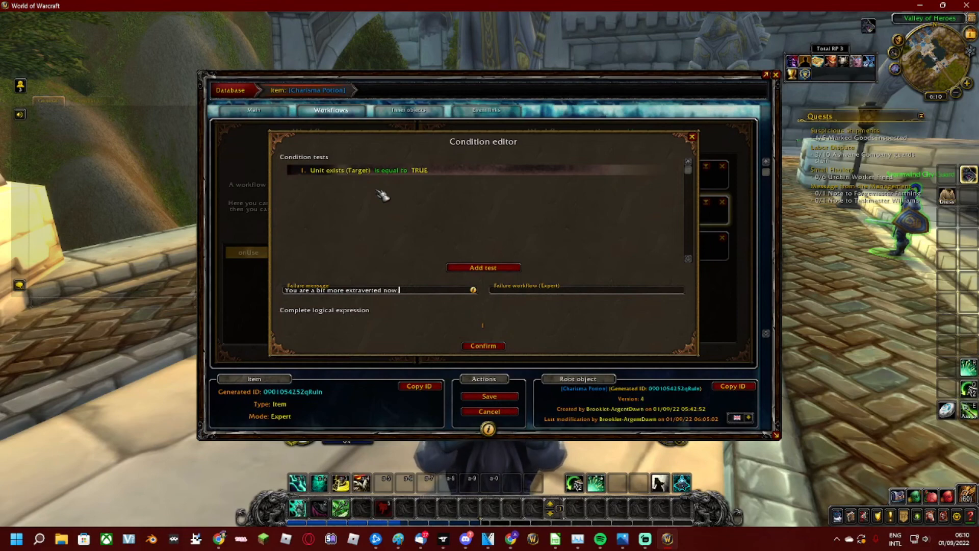
left_click(500, 346)
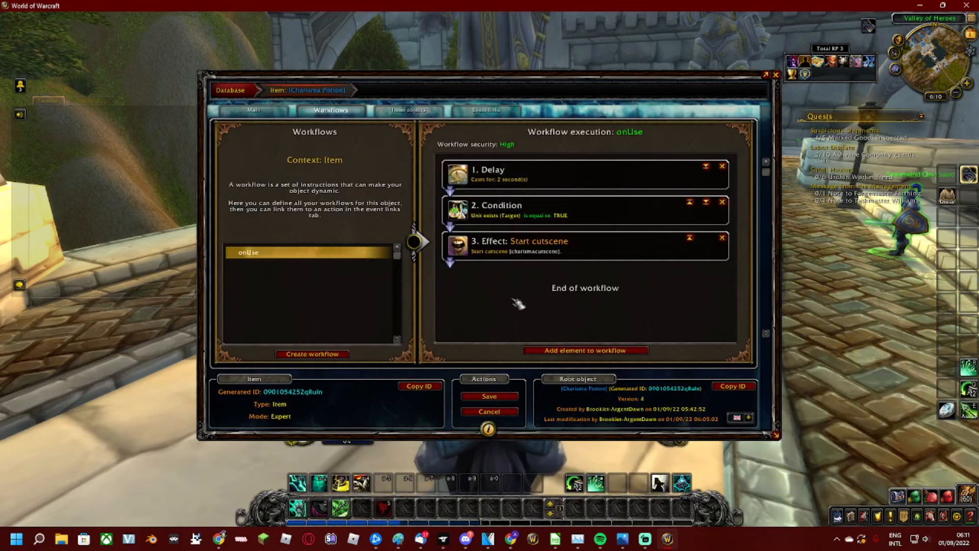
- Save the Charisma Potion item and add 1 unit of it to the main inventory from the creations database
left_click(489, 396)
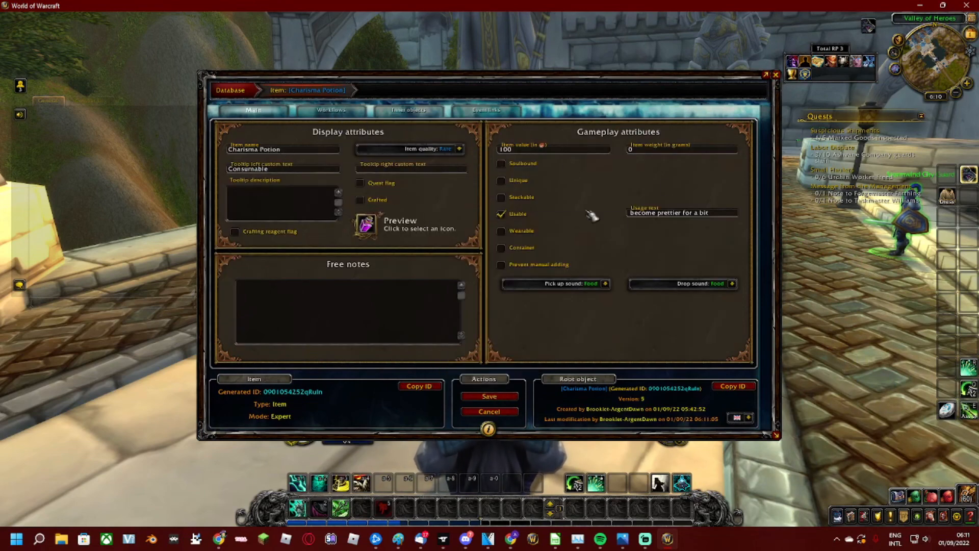
left_click(776, 74)
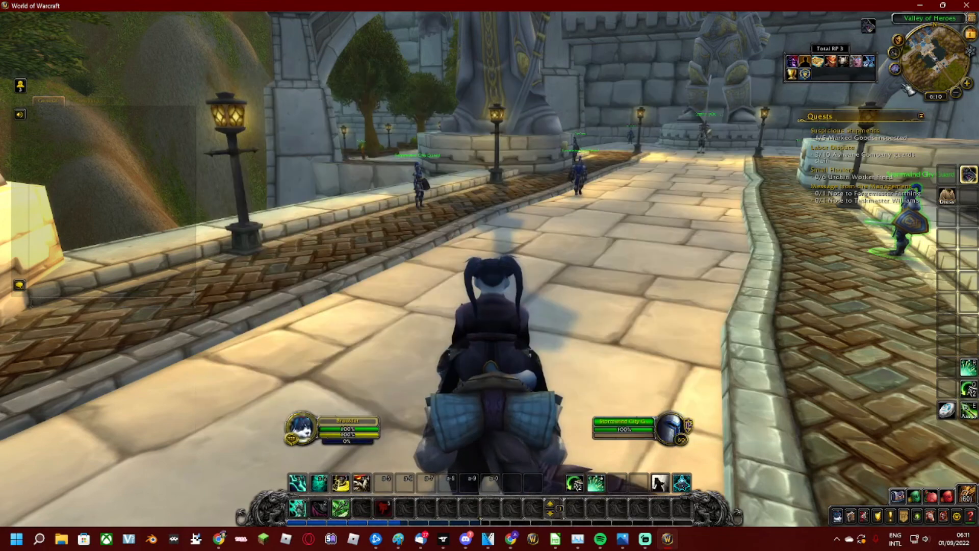
left_click(855, 75)
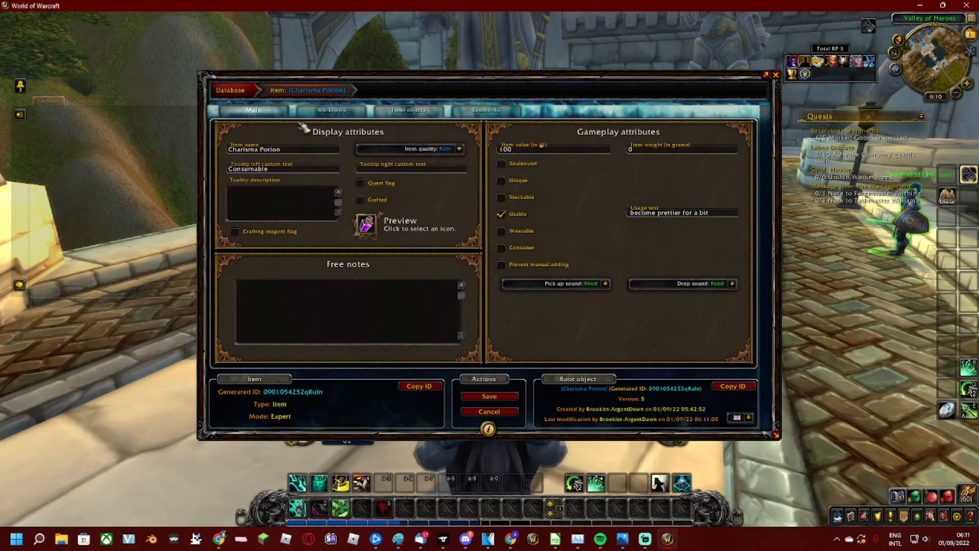
left_click(232, 90)
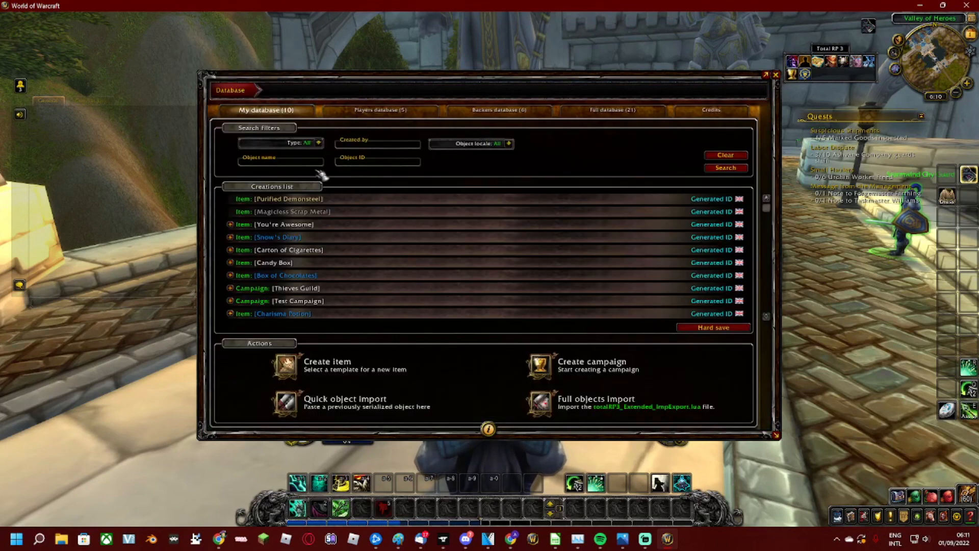
right_click(290, 315)
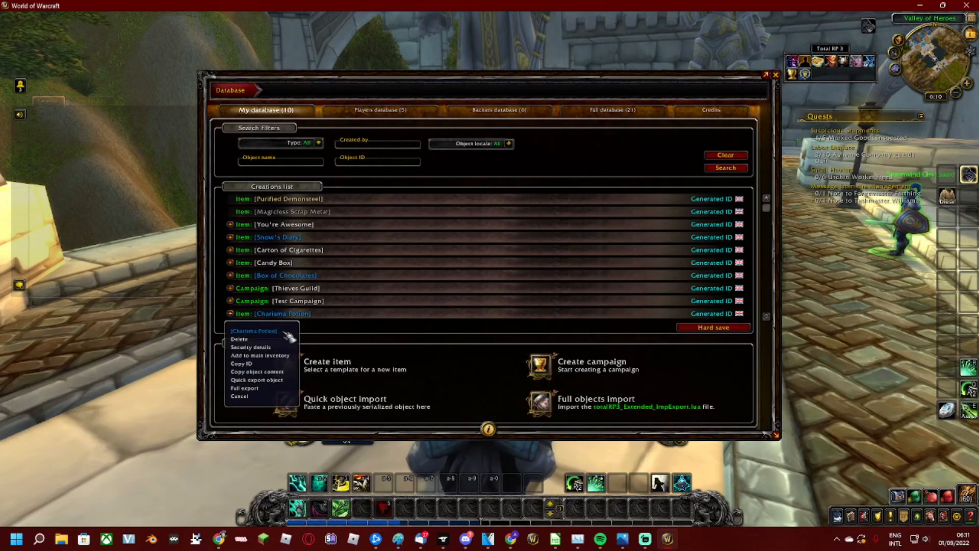
left_click(282, 357)
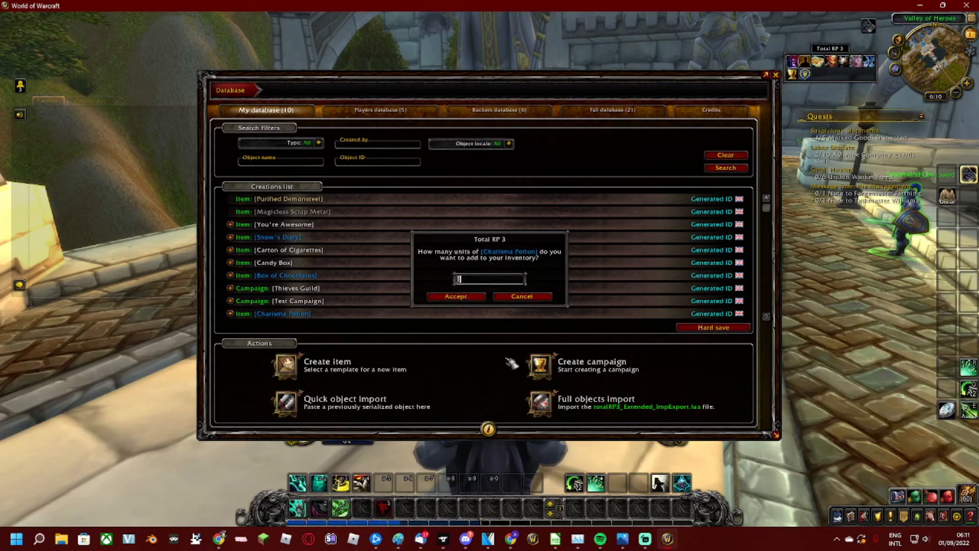
left_click(462, 299)
left_click(776, 75)
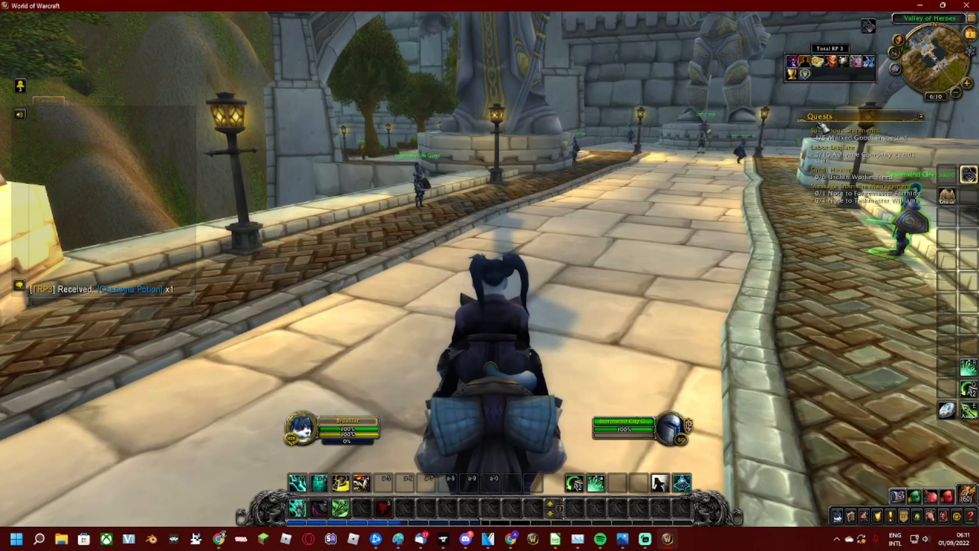
- Clear the current target and test the Charisma Potion from the Default bag with nothing targeted
left_click(878, 66)
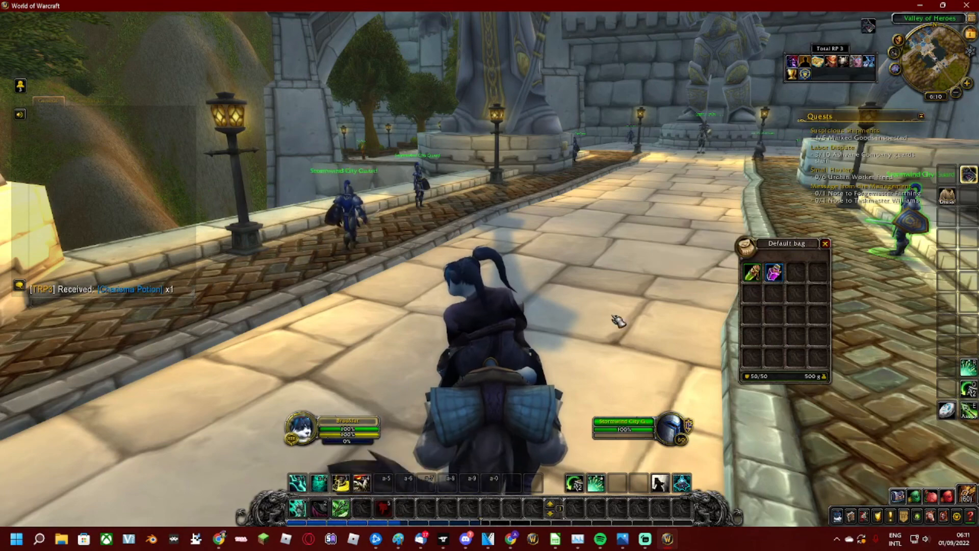
key("Escape")
key("Escape")
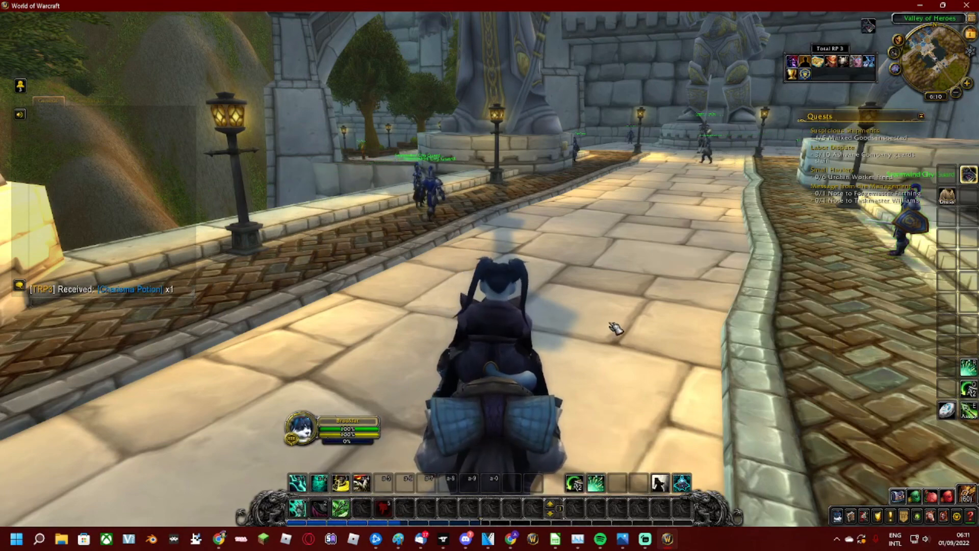
left_click(869, 62)
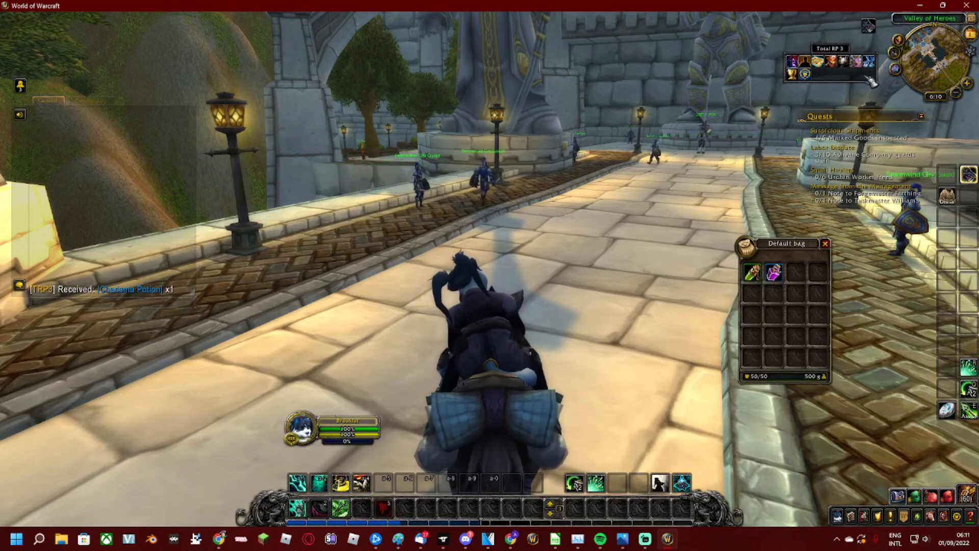
right_click(774, 273)
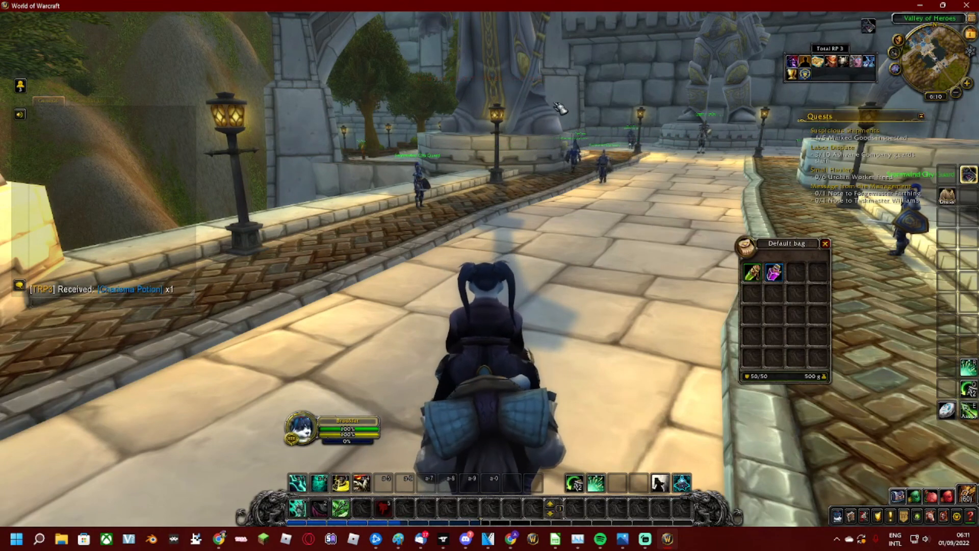
- Target a Stormwind City Guard, use the Charisma Potion, and play its cutscene through the "Thank you." option to the end
left_click_drag(603, 169, 734, 172)
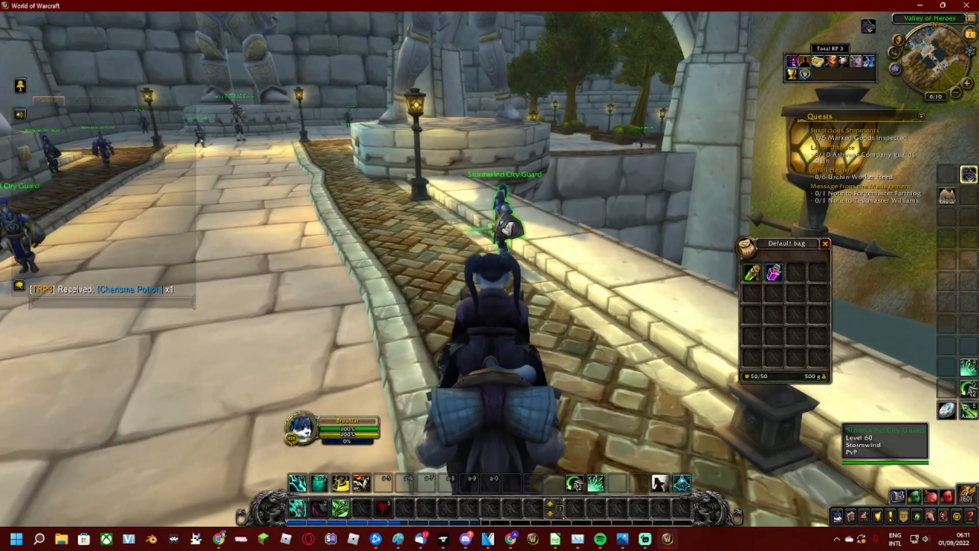
right_click(504, 223)
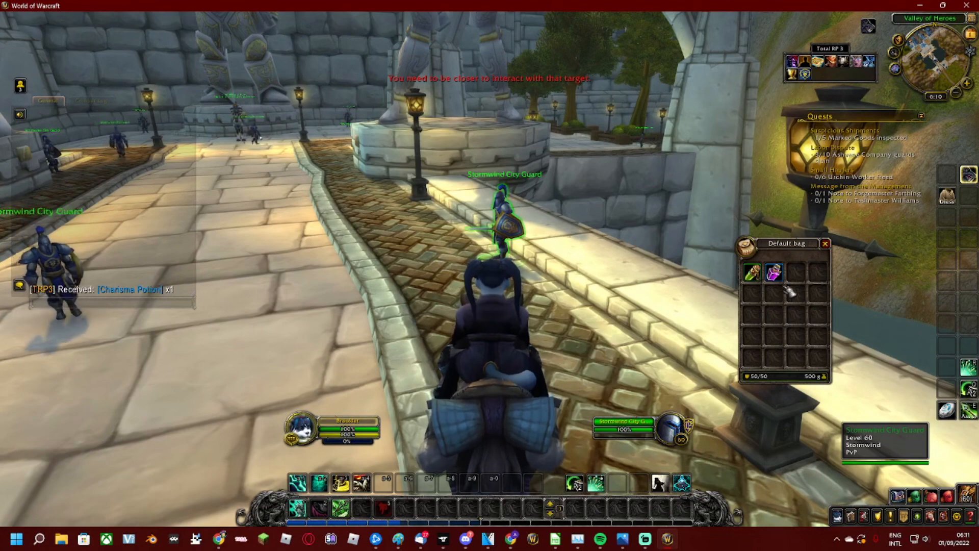
right_click(774, 274)
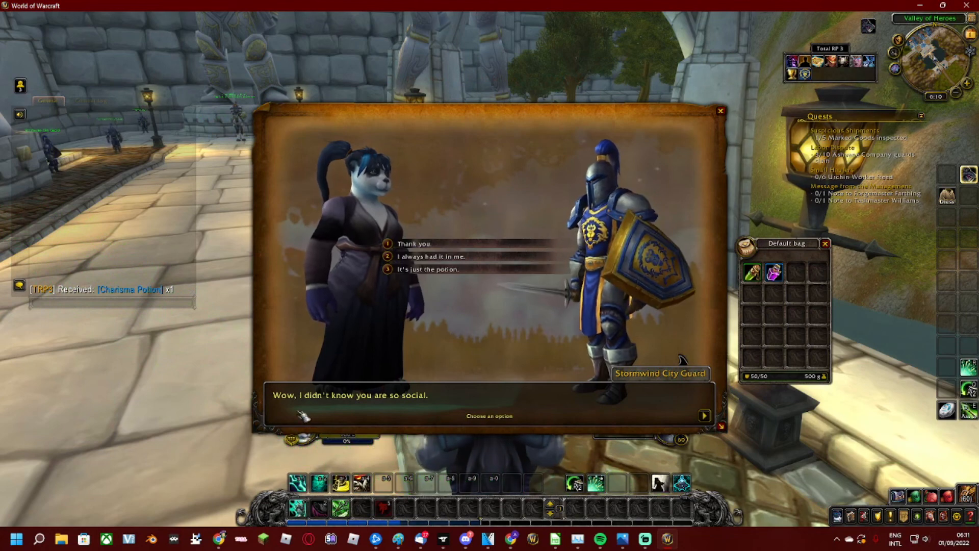
left_click(425, 244)
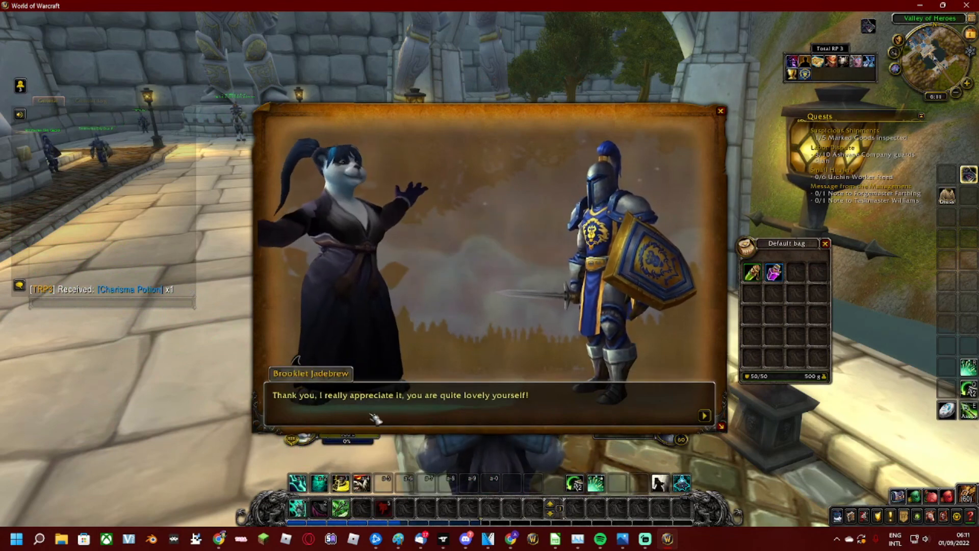
left_click(398, 411)
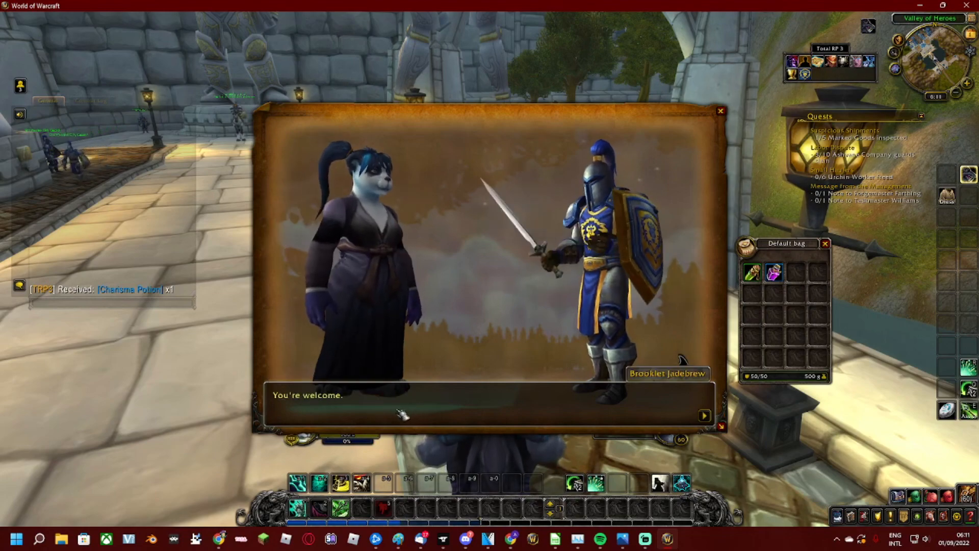
left_click(402, 414)
left_click_drag(402, 414, 291, 414)
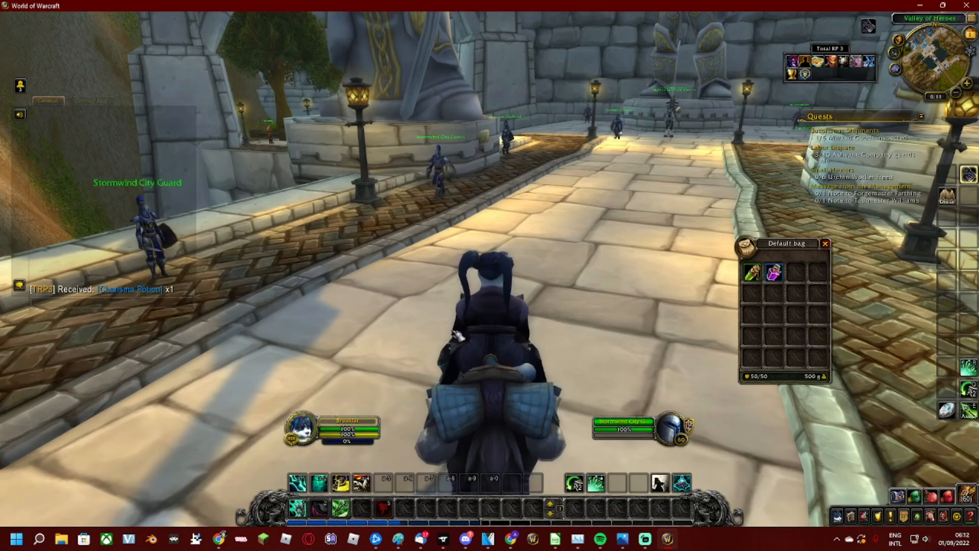